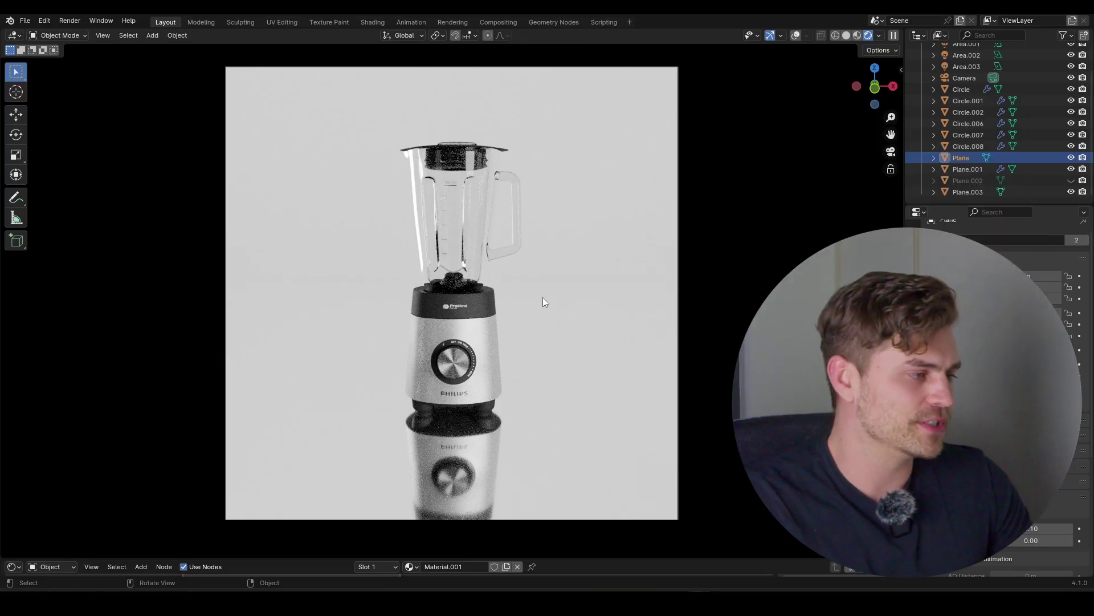
# Step: Turn on the viewport overlays and view the blender's studio setup and backdrop from outside the camera
pyautogui.moveTo(546, 264); pyautogui.dragTo(577, 278, button='middle')
pyautogui.scroll(-11, 524, 278)
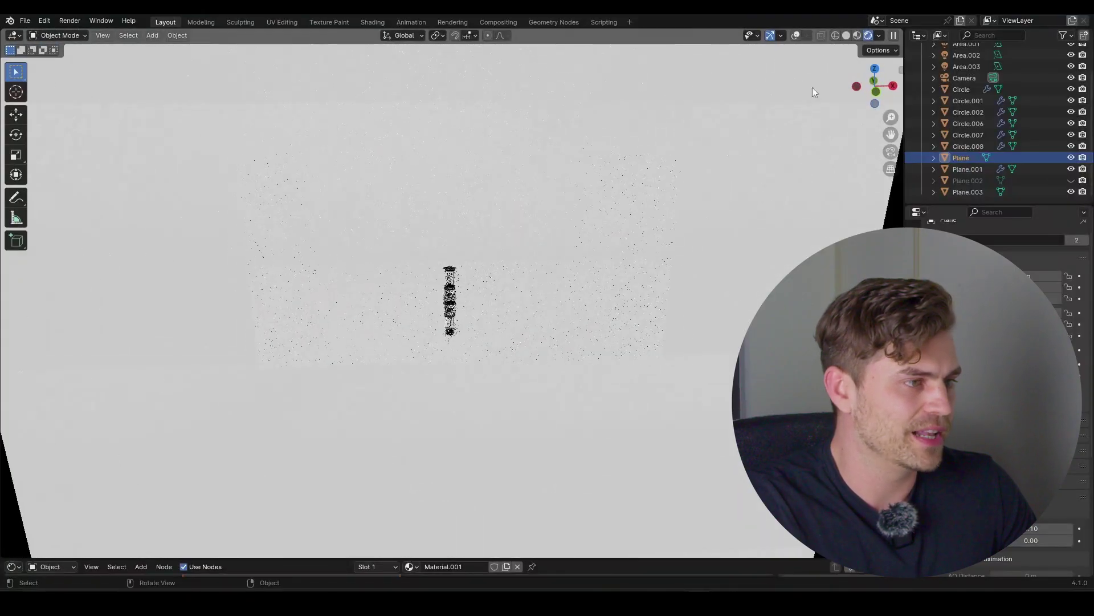
pyautogui.click(796, 36)
pyautogui.moveTo(488, 220)
pyautogui.mouseDown(button='middle')
pyautogui.moveTo(497, 258)
pyautogui.moveTo(466, 289)
pyautogui.moveTo(485, 228)
pyautogui.mouseUp(button='middle')
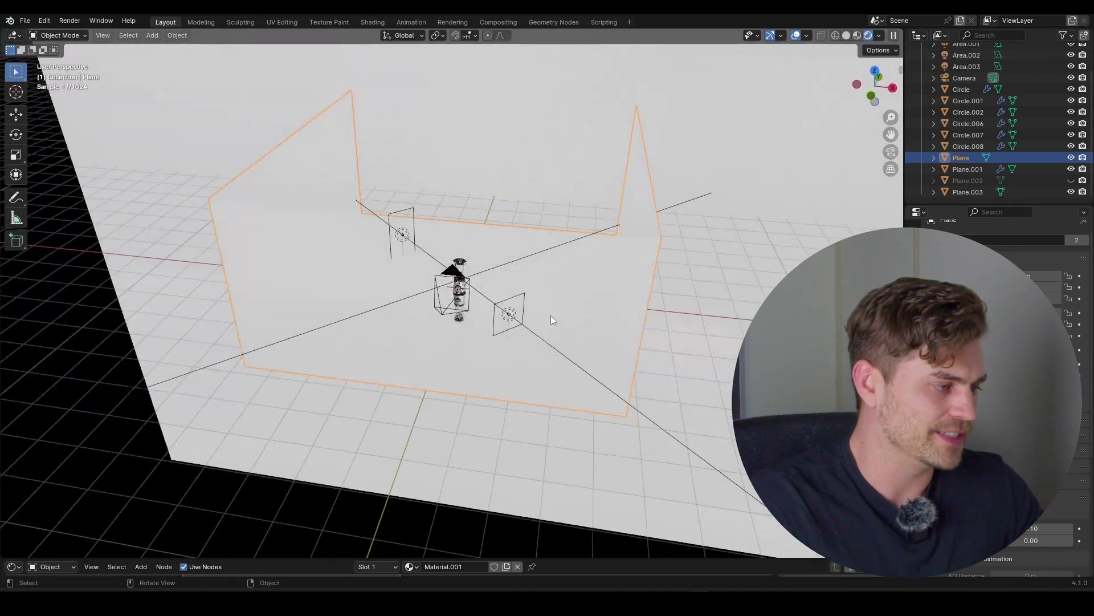
pyautogui.moveTo(544, 211)
pyautogui.mouseDown(button='middle')
pyautogui.moveTo(580, 204)
pyautogui.moveTo(531, 208)
pyautogui.mouseUp(button='middle')
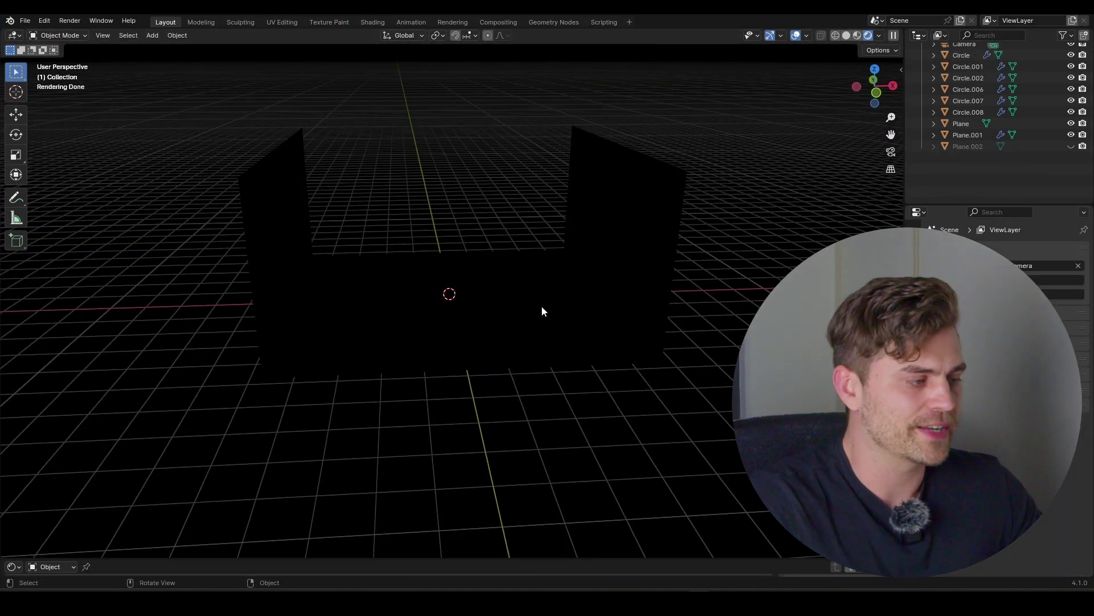
# Step: Delete the old backdrop plane with its two side walls
pyautogui.scroll(4, 541, 308)
pyautogui.moveTo(540, 310); pyautogui.dragTo(540, 367, button='middle')
pyautogui.click(547, 311)
pyautogui.press('Delete')
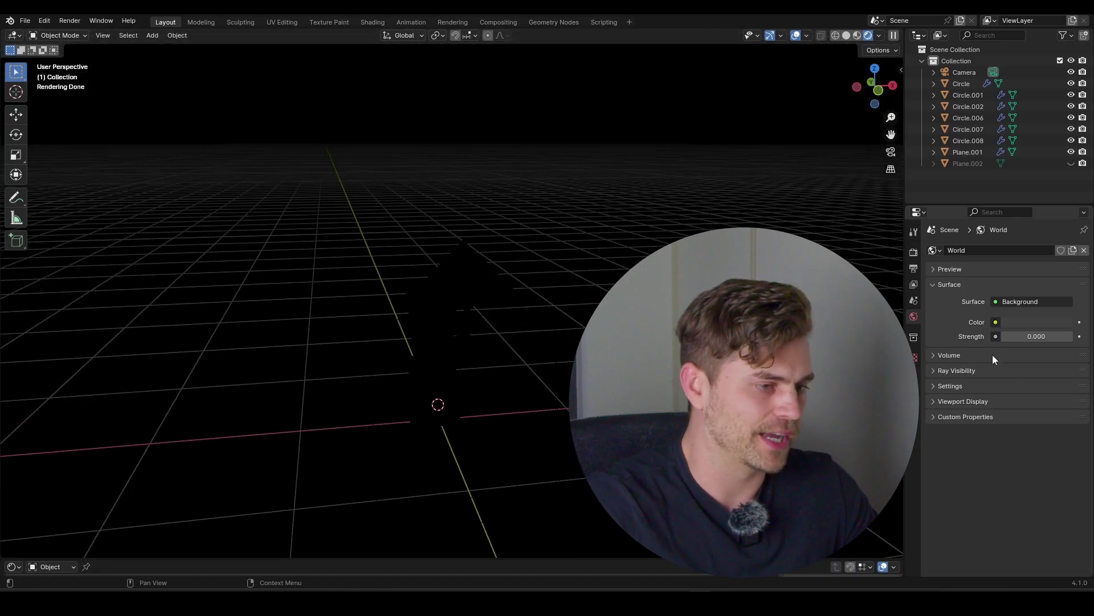
# Step: Try a world background strength of 1 and set it back to 0
pyautogui.click(1025, 337)
pyautogui.write('1')
pyautogui.press('Return')
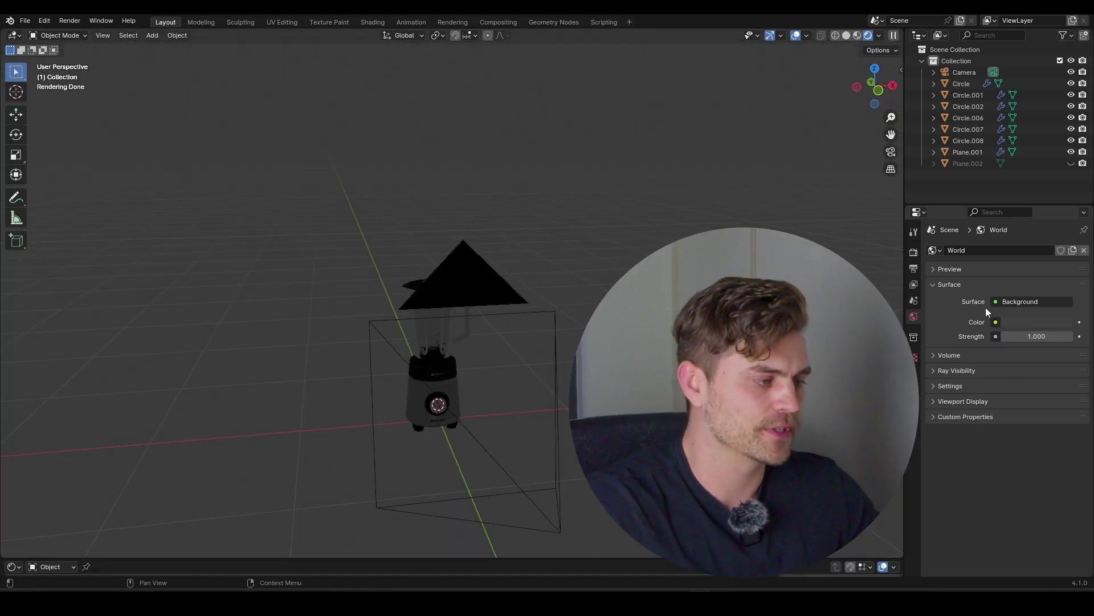
pyautogui.click(1025, 336)
pyautogui.write('0')
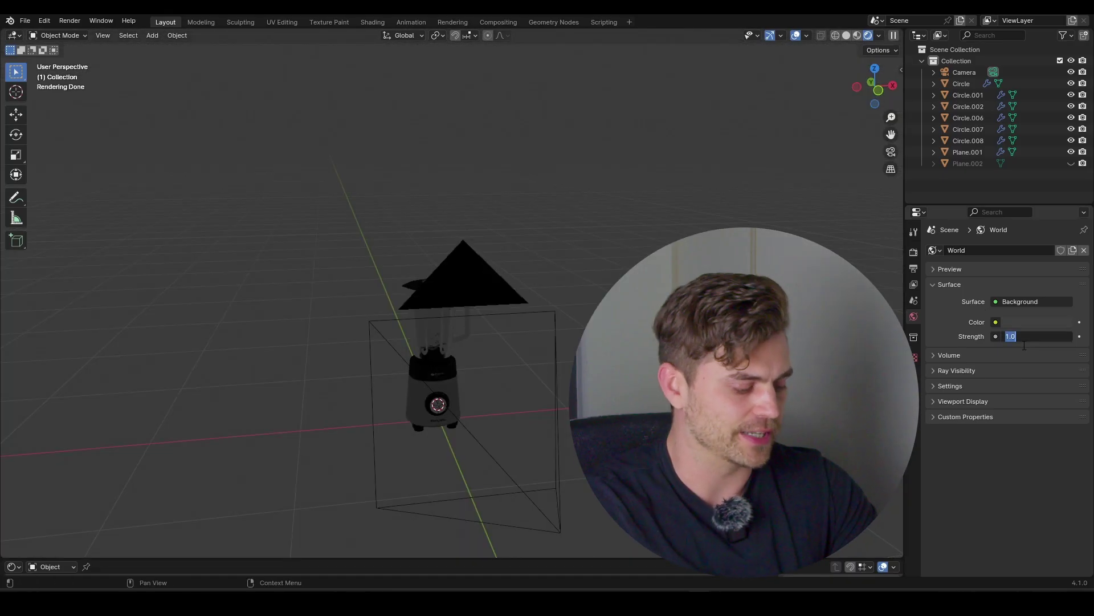
pyautogui.press('Return')
# Step: Add a new mesh plane and display the viewport in solid shading
pyautogui.moveTo(624, 346); pyautogui.dragTo(552, 364, button='middle')
pyautogui.hotkey('shift', 'a')
pyautogui.moveTo(549, 359)
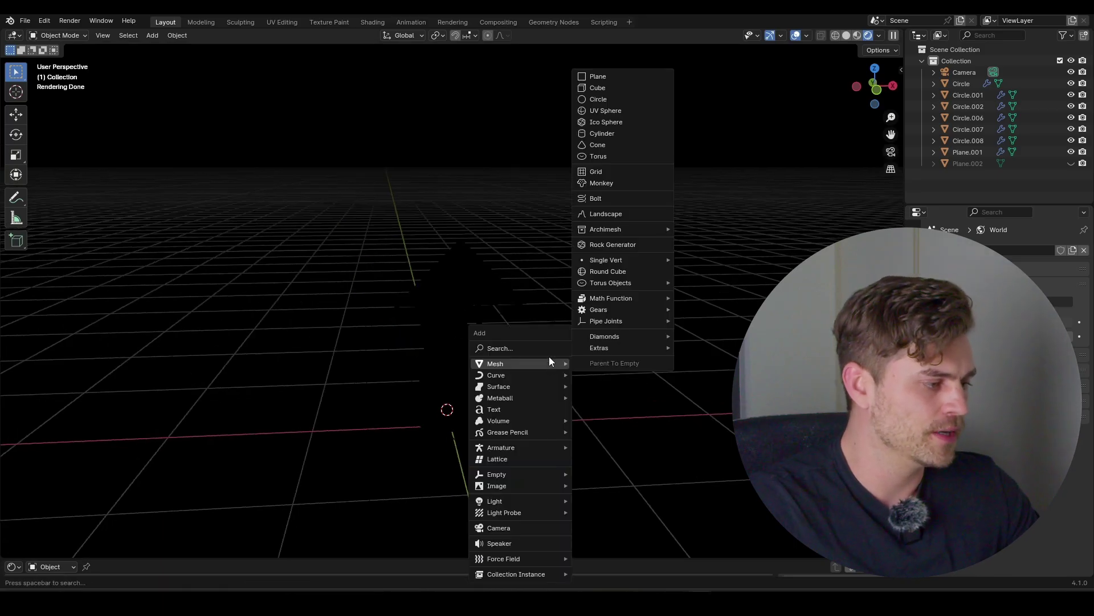
pyautogui.hotkey('shift', 'a')
pyautogui.moveTo(471, 365)
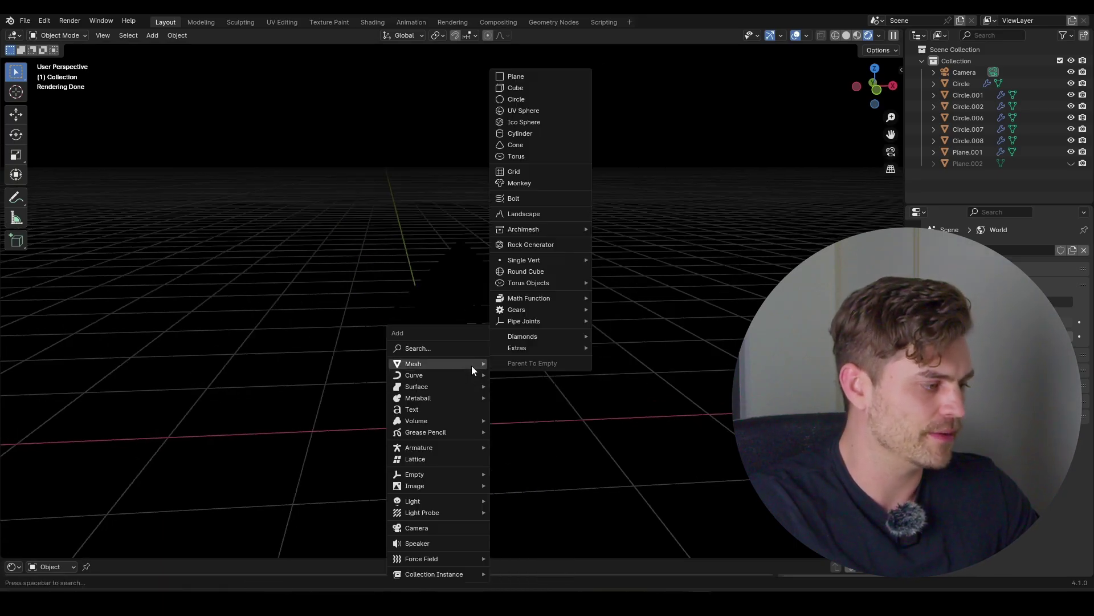
pyautogui.click(530, 77)
pyautogui.moveTo(498, 316); pyautogui.dragTo(508, 278, button='middle')
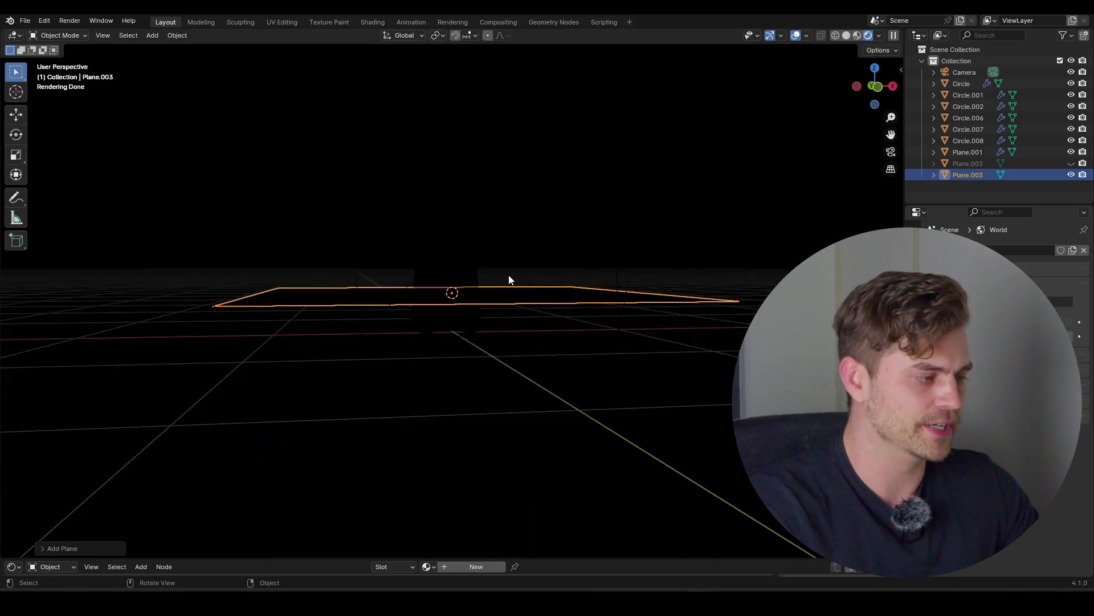
pyautogui.click(836, 35)
pyautogui.click(861, 35)
# Step: Lower the new plane to the blender's feet and scale it up into a wide floor
pyautogui.scroll(1, 576, 278)
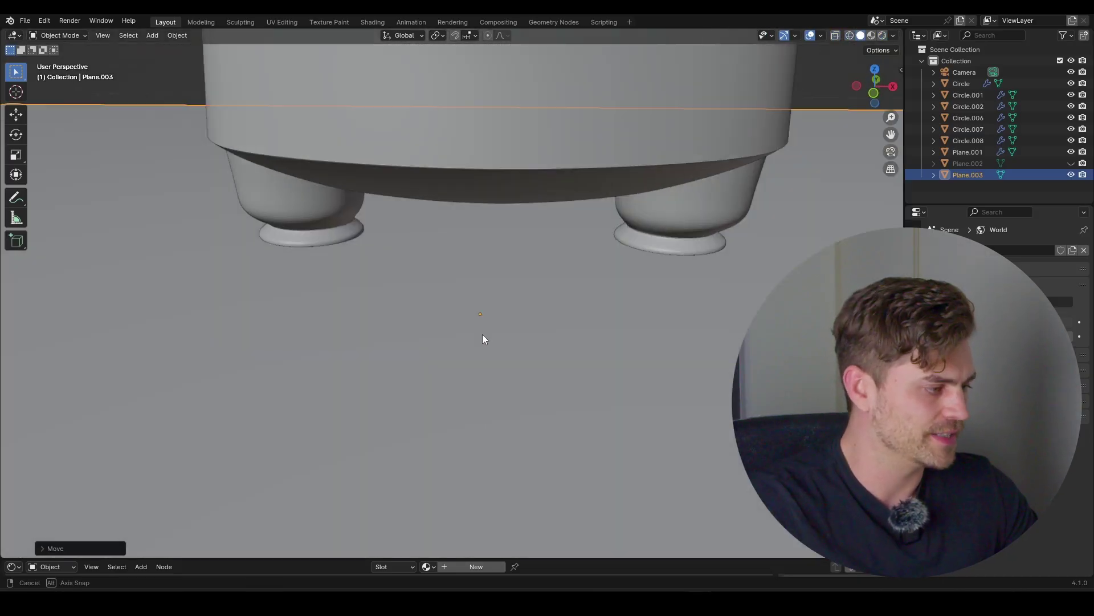
pyautogui.scroll(-6, 482, 274)
pyautogui.scroll(-6, 481, 259)
pyautogui.moveTo(482, 258); pyautogui.dragTo(490, 271, button='middle')
pyautogui.press('s')
pyautogui.click(821, 308)
pyautogui.scroll(-7, 632, 279)
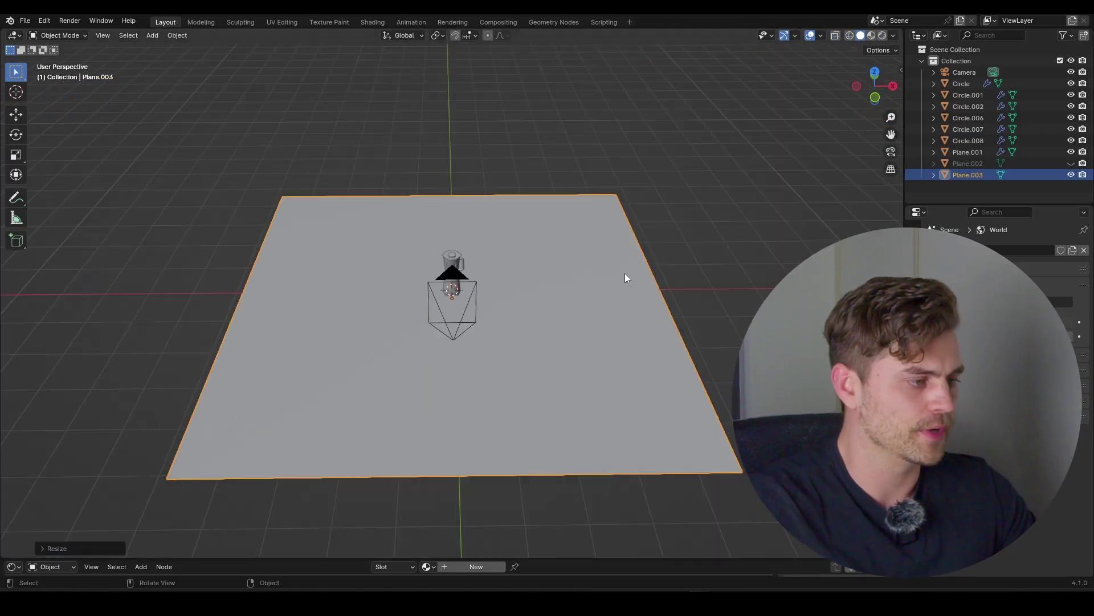
# Step: Extrude the floor plane's two opposite side edges straight up along Z into tall walls
pyautogui.press('Tab')
pyautogui.click(651, 267)
pyautogui.keyDown('shift'); pyautogui.click(293, 244); pyautogui.keyUp('shift')
pyautogui.press('e')
pyautogui.press('z')
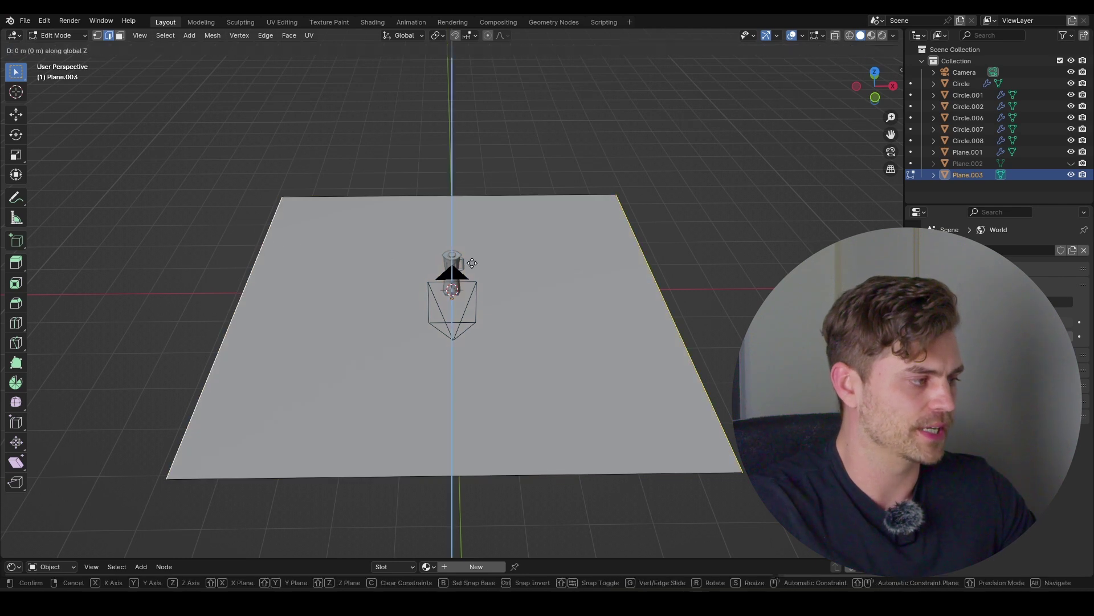
pyautogui.click(563, 70)
pyautogui.press('Tab')
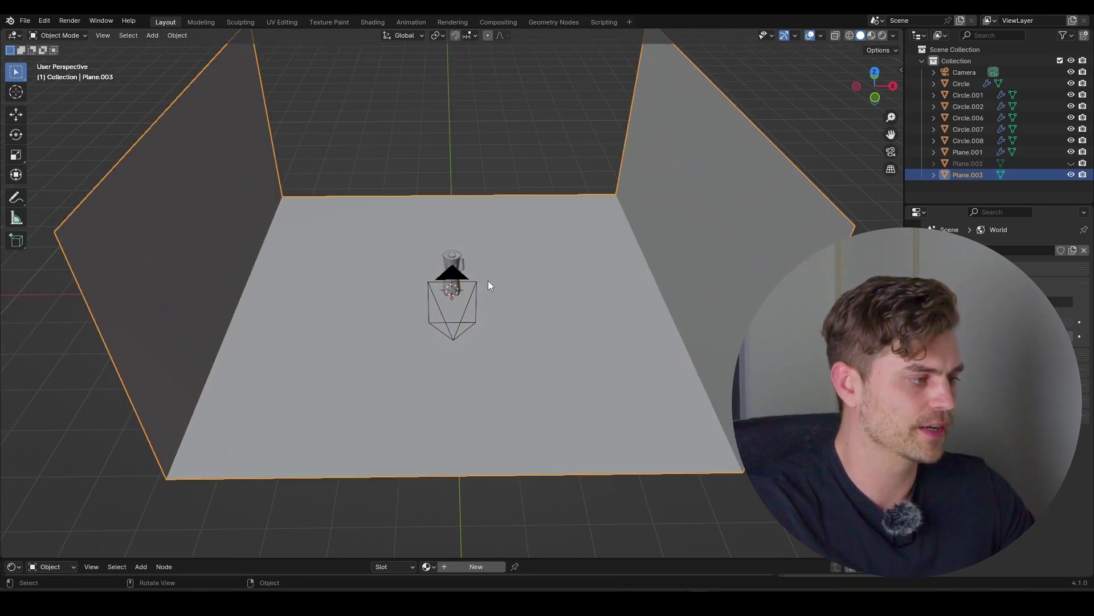
# Step: Display the scene in rendered shading through the camera and add an area light
pyautogui.moveTo(488, 281); pyautogui.dragTo(508, 259, button='middle')
pyautogui.click(887, 35)
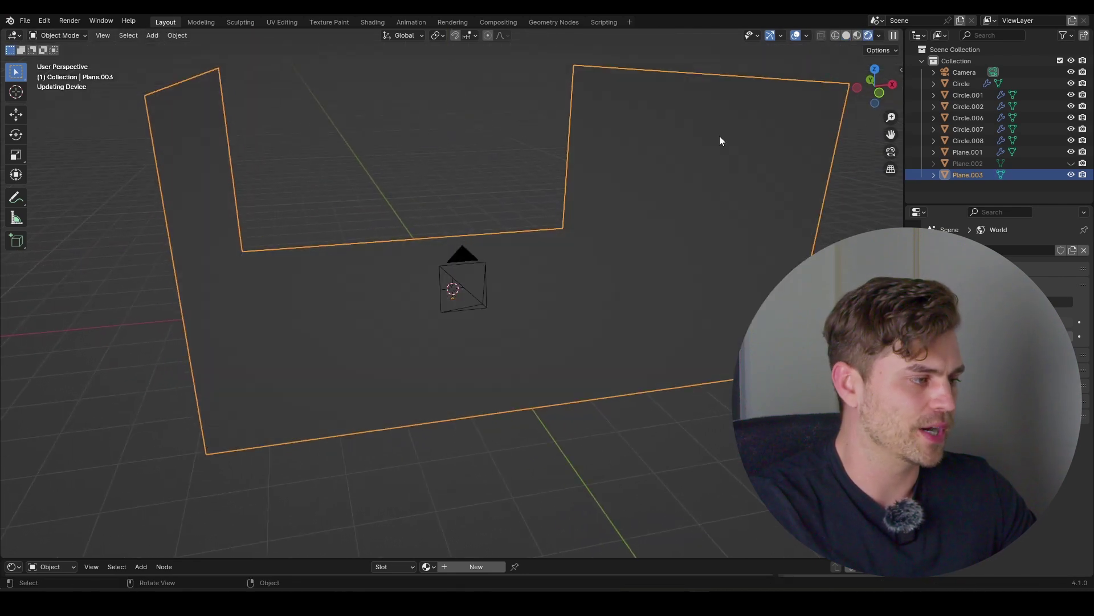
pyautogui.press('KP_0')
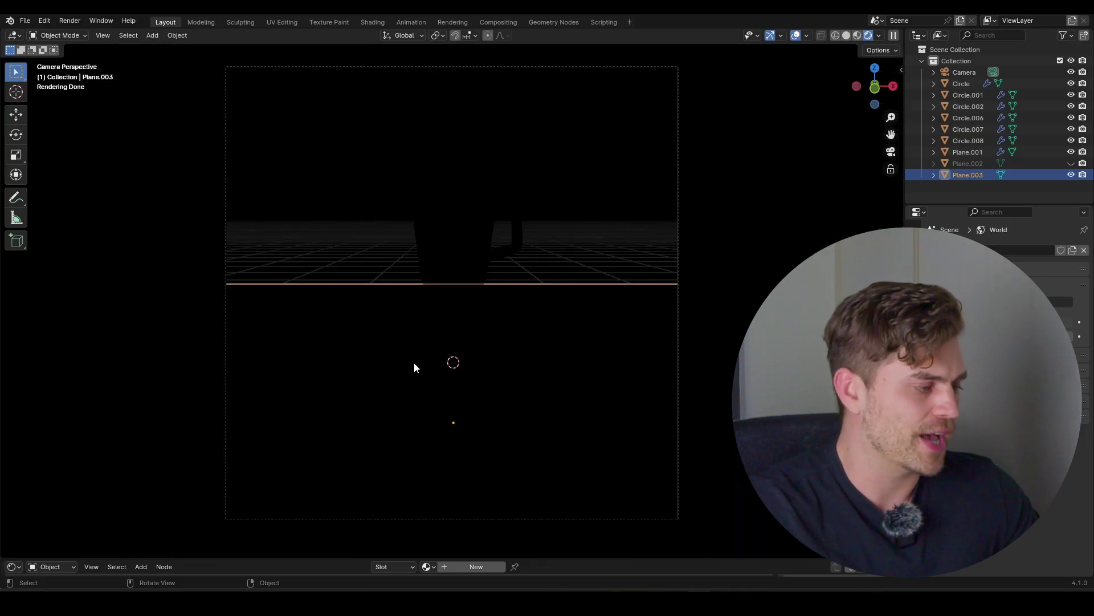
pyautogui.hotkey('shift', 'a')
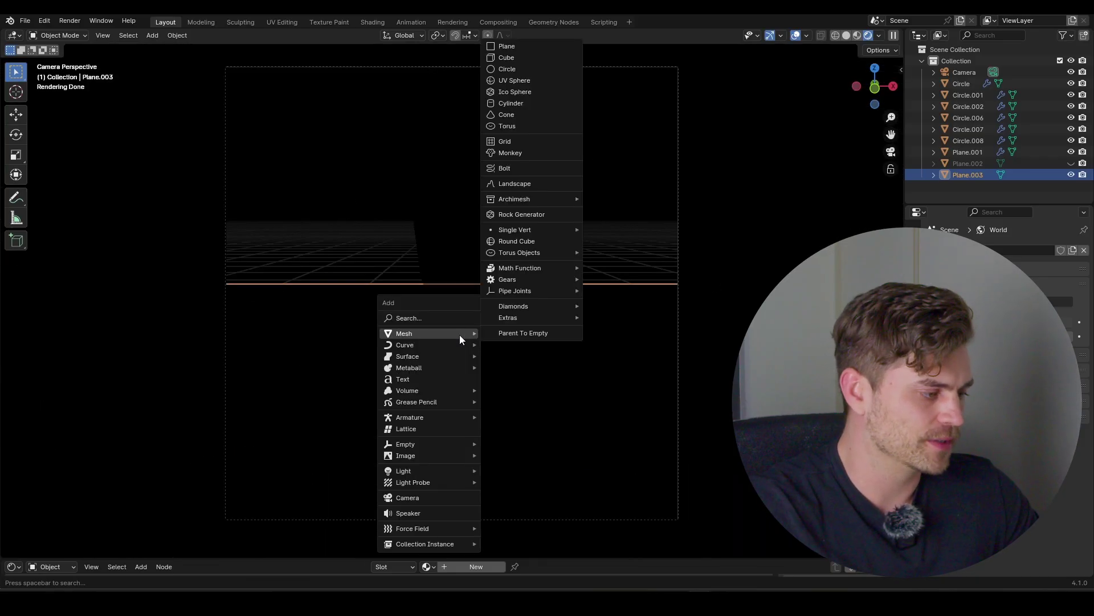
pyautogui.click(510, 507)
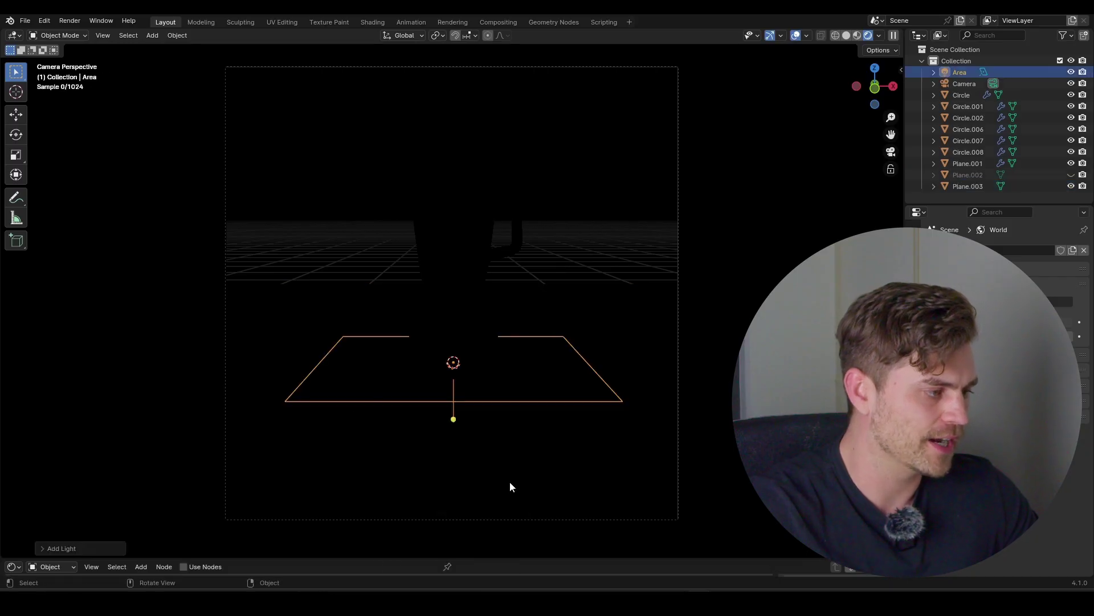
pyautogui.moveTo(511, 486); pyautogui.dragTo(524, 337, button='middle')
pyautogui.press('r')
pyautogui.press('x')
pyautogui.press('z')
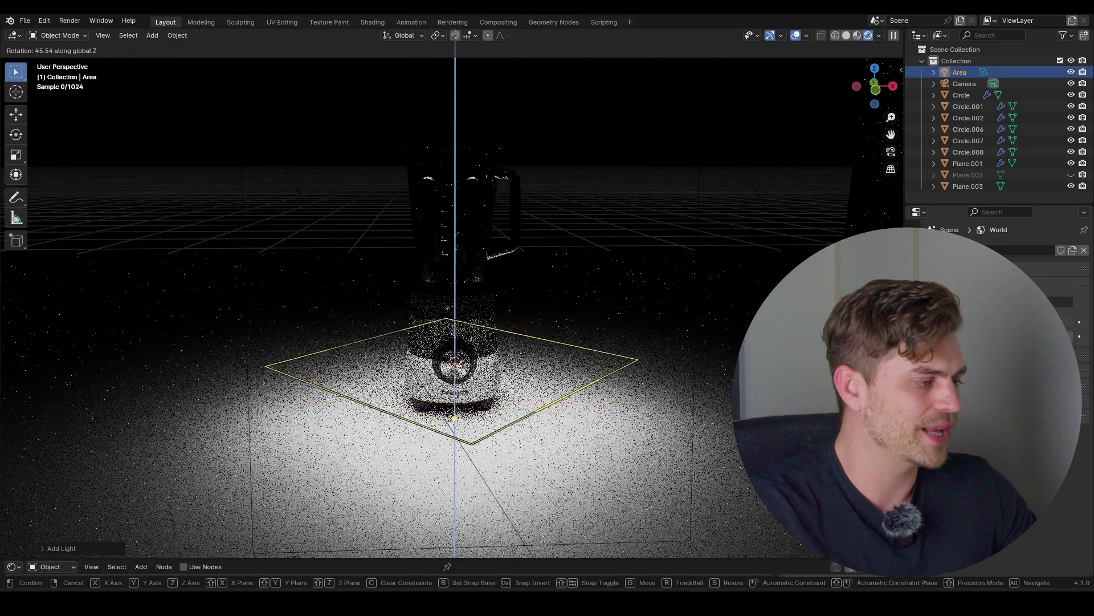
pyautogui.rightClick(557, 292)
# Step: Raise the area light along the Z axis to the top of the blender jug
pyautogui.press('g')
pyautogui.press('z')
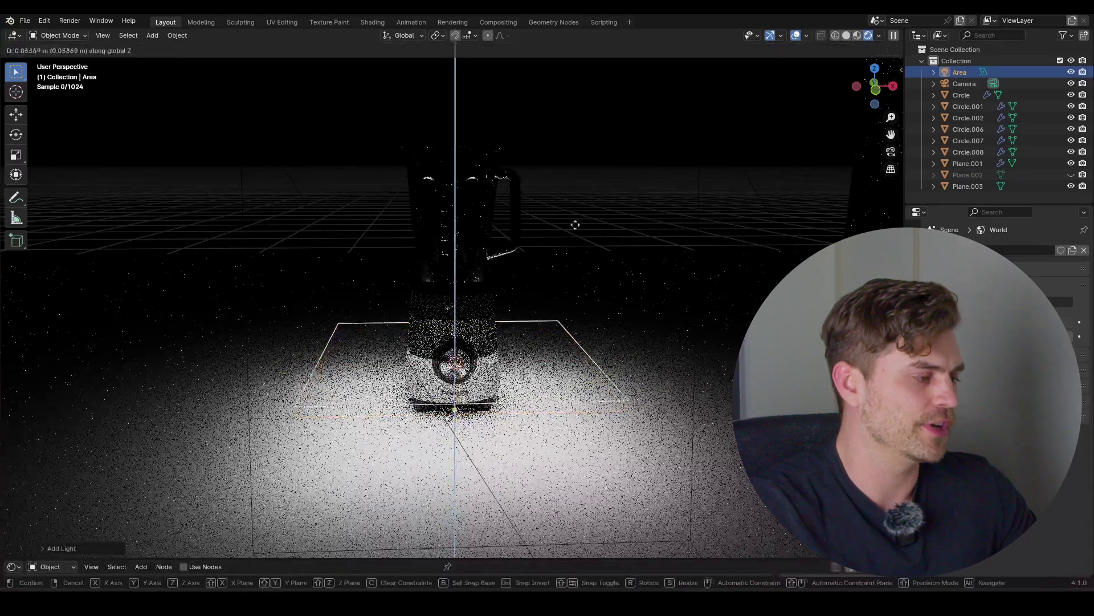
pyautogui.click(575, 225)
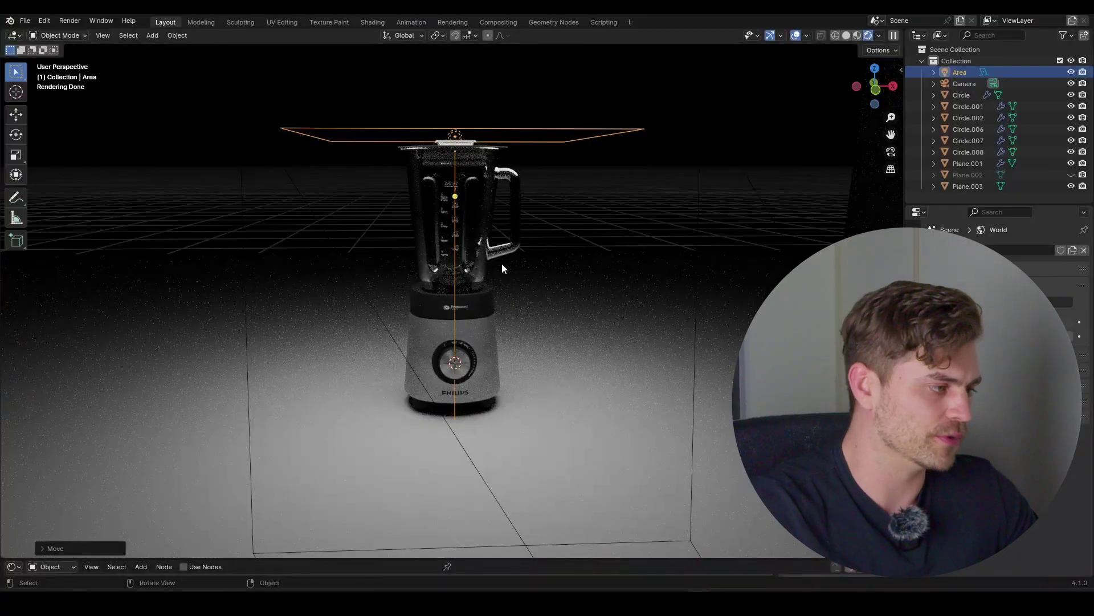
# Step: Rotate the area light about the X axis to stand upright, and turn it about Z to shine sideways at the blender
pyautogui.moveTo(502, 268); pyautogui.dragTo(531, 319, button='middle')
pyautogui.press('r')
pyautogui.press('x')
pyautogui.click(556, 359)
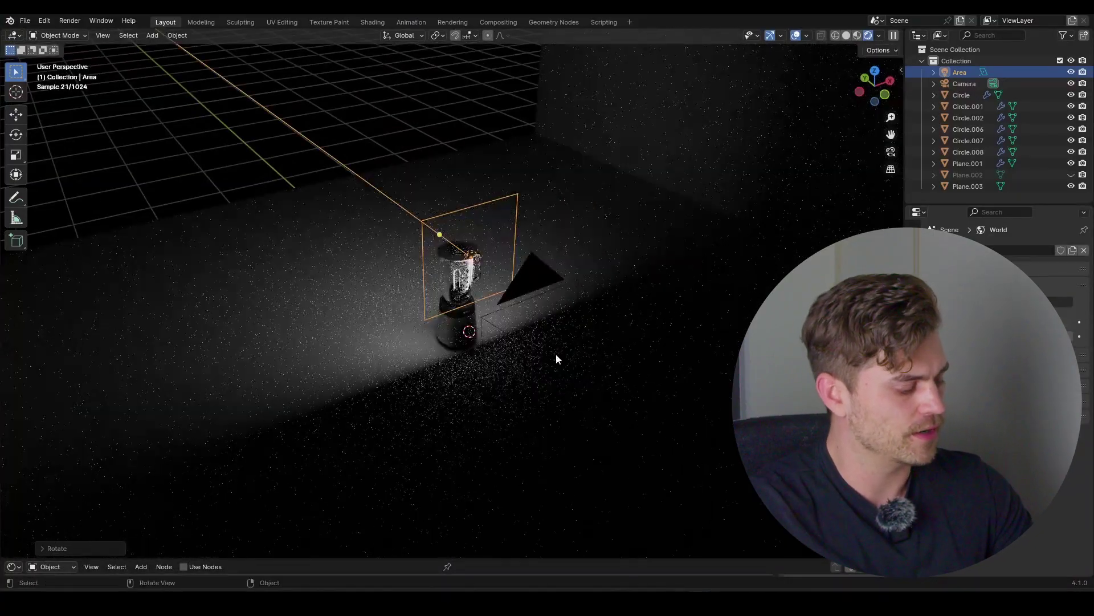
pyautogui.press('r')
pyautogui.press('z')
pyautogui.click(491, 287)
# Step: Move the area light along its local Z axis, away from the blender
pyautogui.moveTo(491, 288); pyautogui.dragTo(476, 359, button='middle')
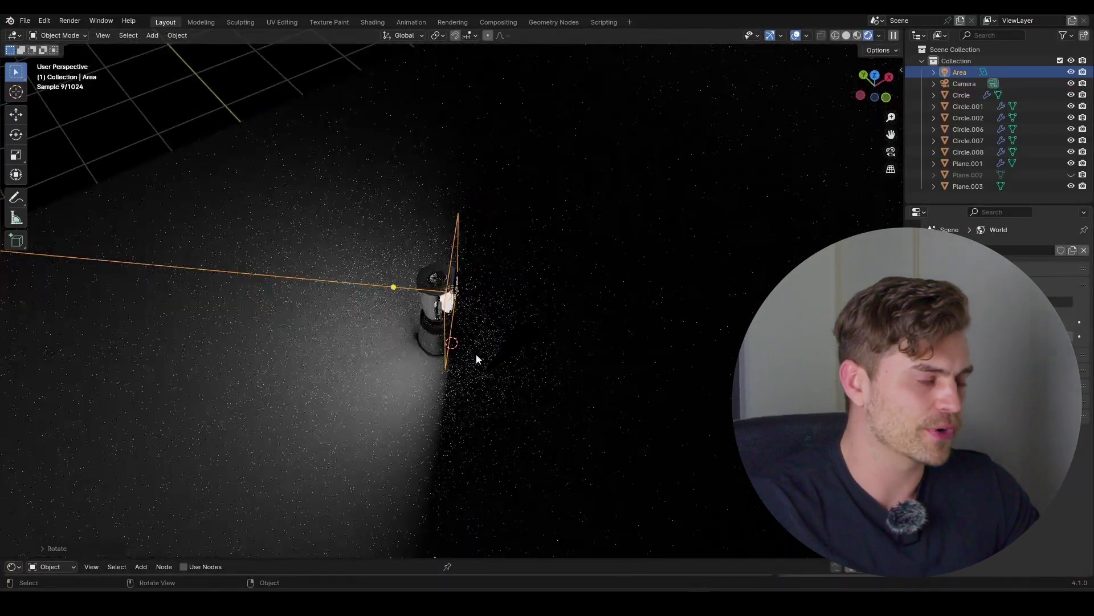
pyautogui.press('g')
pyautogui.press('z')
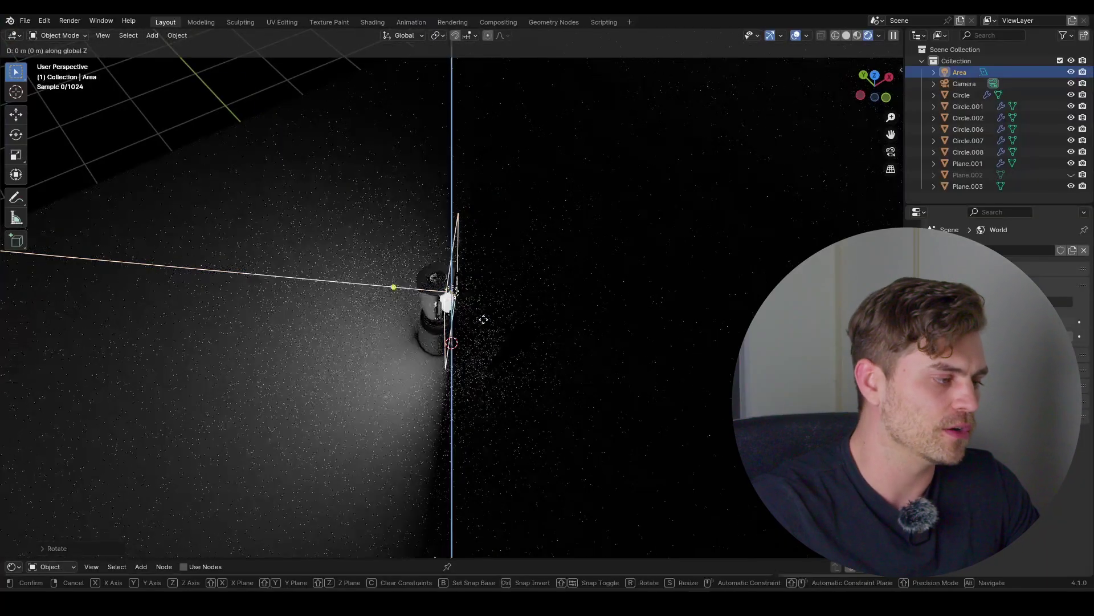
pyautogui.press('z')
pyautogui.click(767, 376)
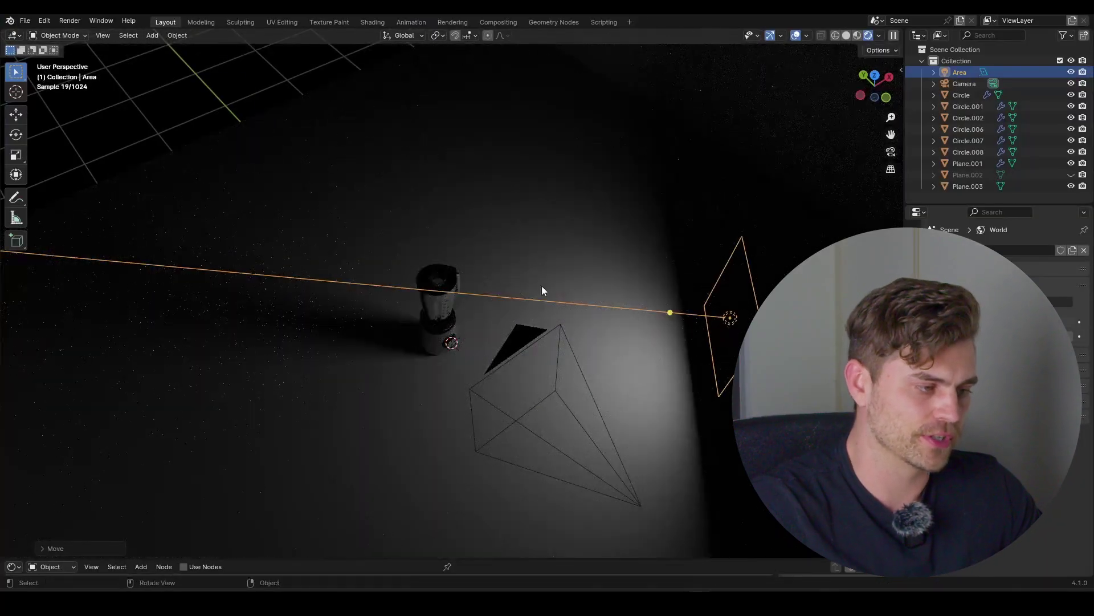
# Step: Readjust the area light's distance from the blender along its local Z axis
pyautogui.moveTo(648, 328); pyautogui.dragTo(701, 385, button='middle')
pyautogui.press('g')
pyautogui.press('z')
pyautogui.press('z')
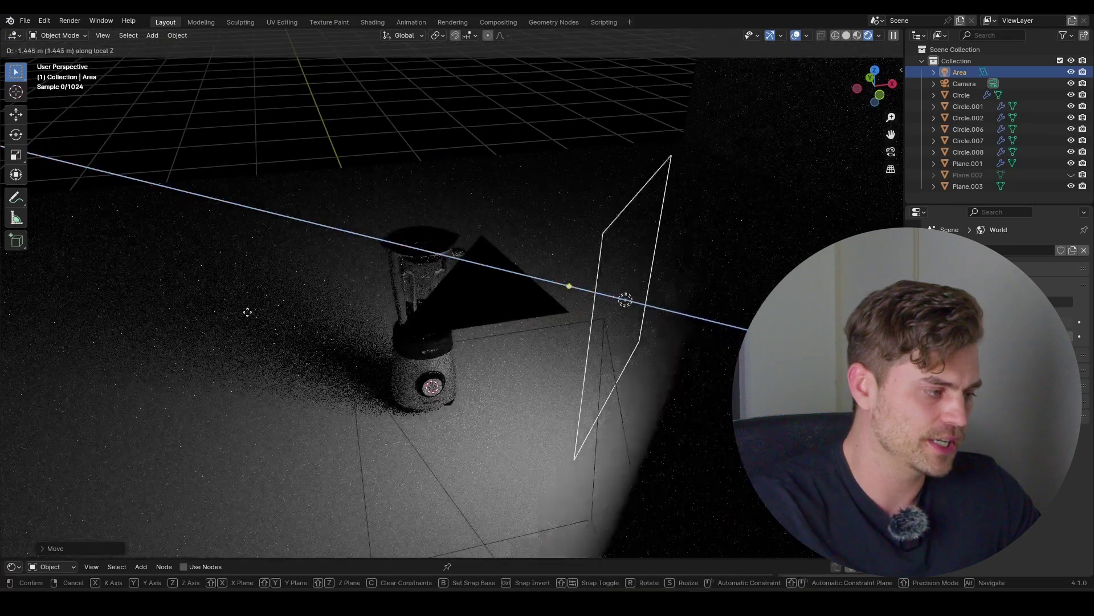
pyautogui.click(201, 309)
pyautogui.press('g')
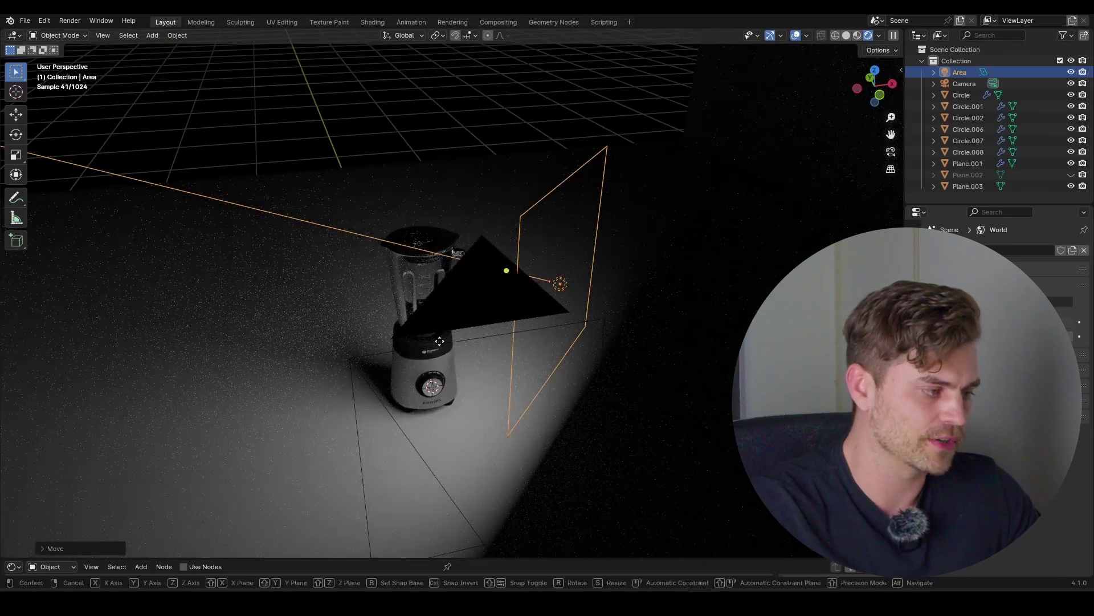
pyautogui.press('z')
pyautogui.press('z')
pyautogui.click(356, 386)
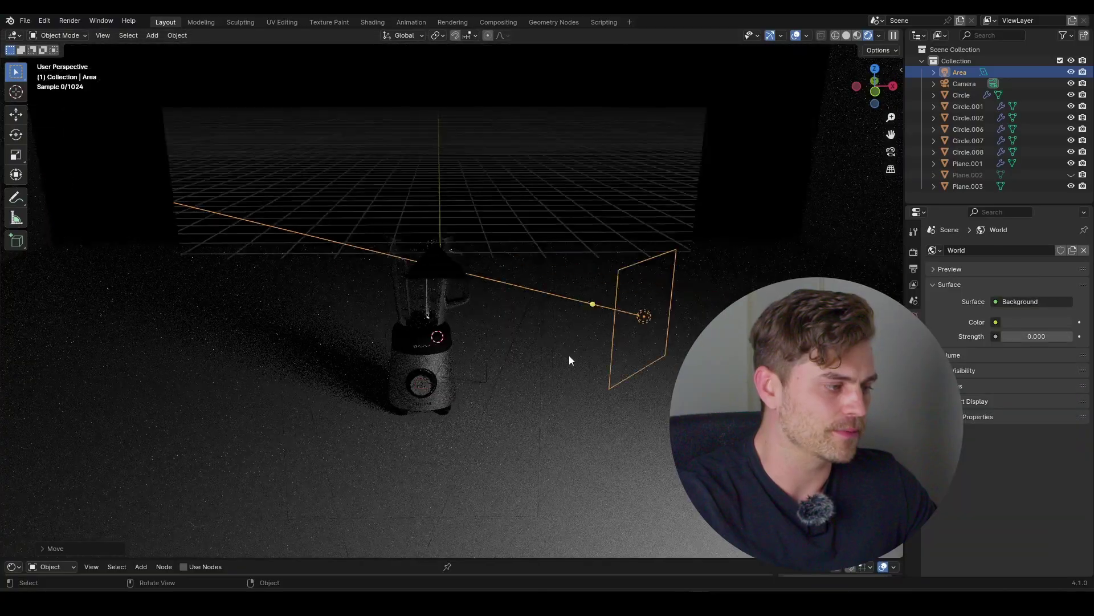
# Step: Increase the area light's power to 64.1 W and check the lighting through the camera
pyautogui.moveTo(569, 354); pyautogui.dragTo(576, 409, button='middle')
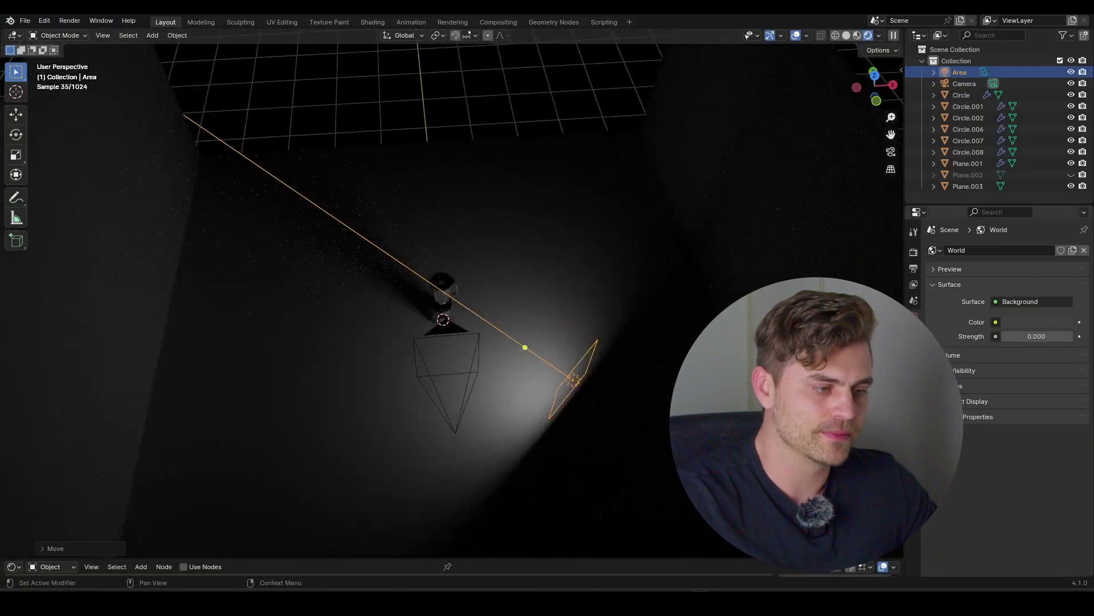
pyautogui.click(914, 388)
pyautogui.moveTo(1029, 329); pyautogui.dragTo(1055, 329)
pyautogui.scroll(6, 427, 378)
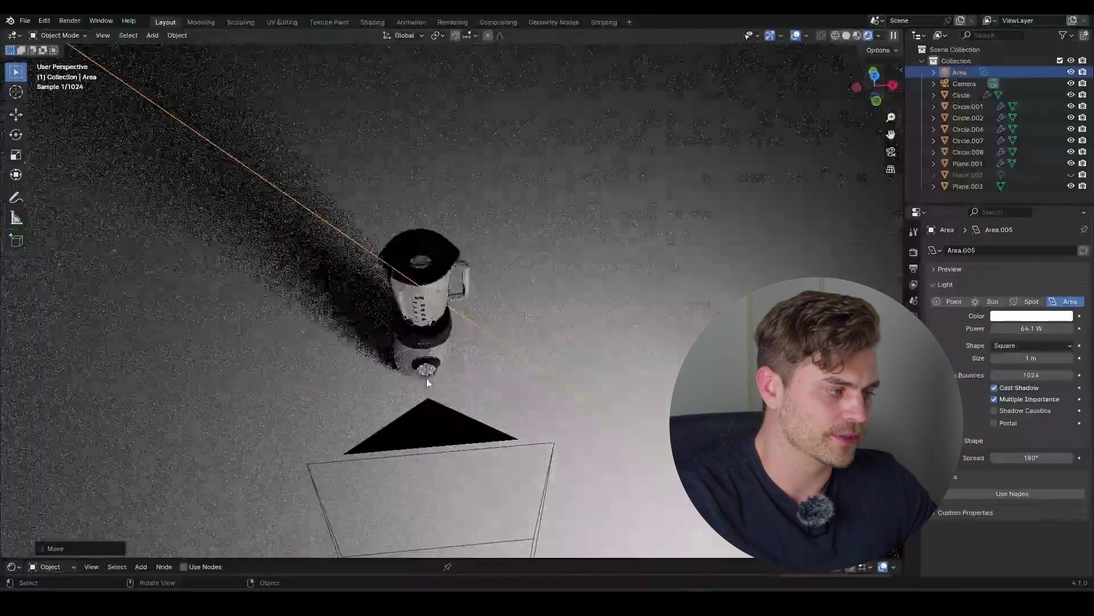
pyautogui.moveTo(426, 379); pyautogui.dragTo(425, 336, button='middle')
pyautogui.press('KP_0')
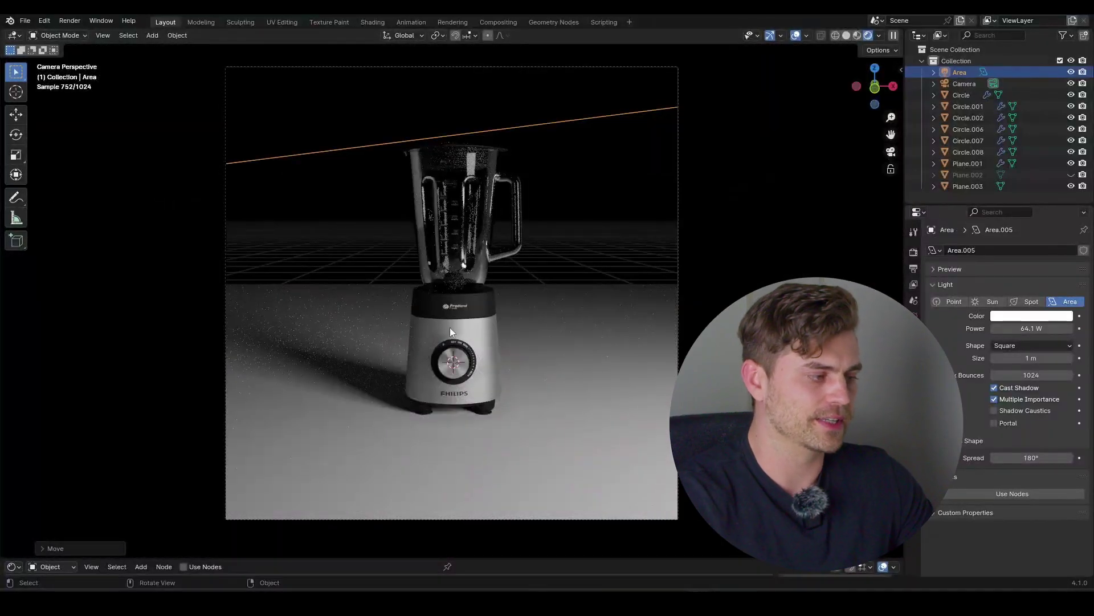
pyautogui.scroll(-4, 560, 363)
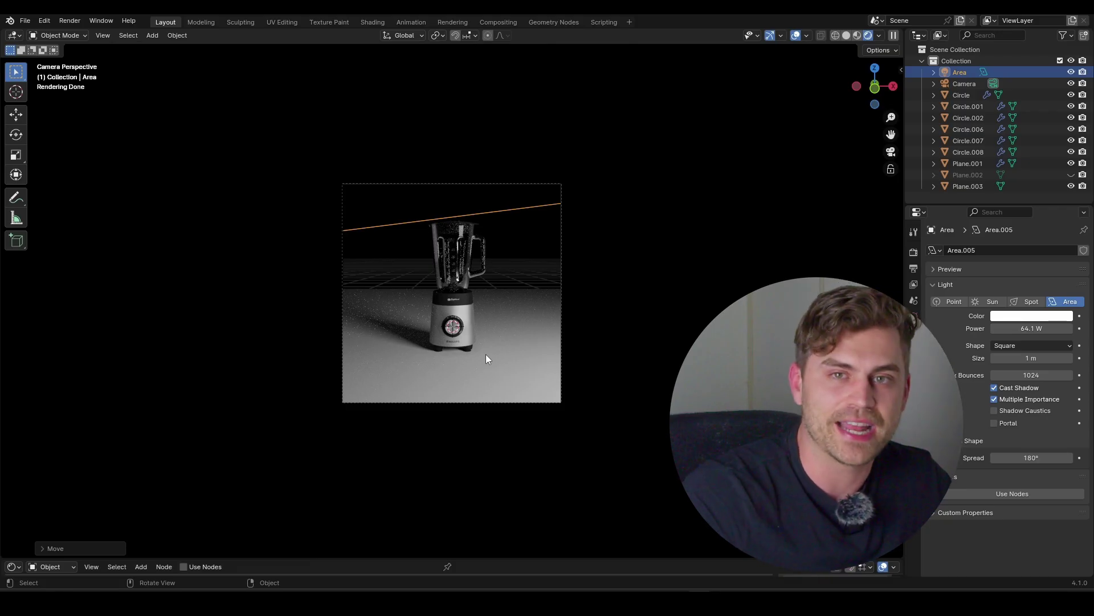
pyautogui.scroll(3, 522, 339)
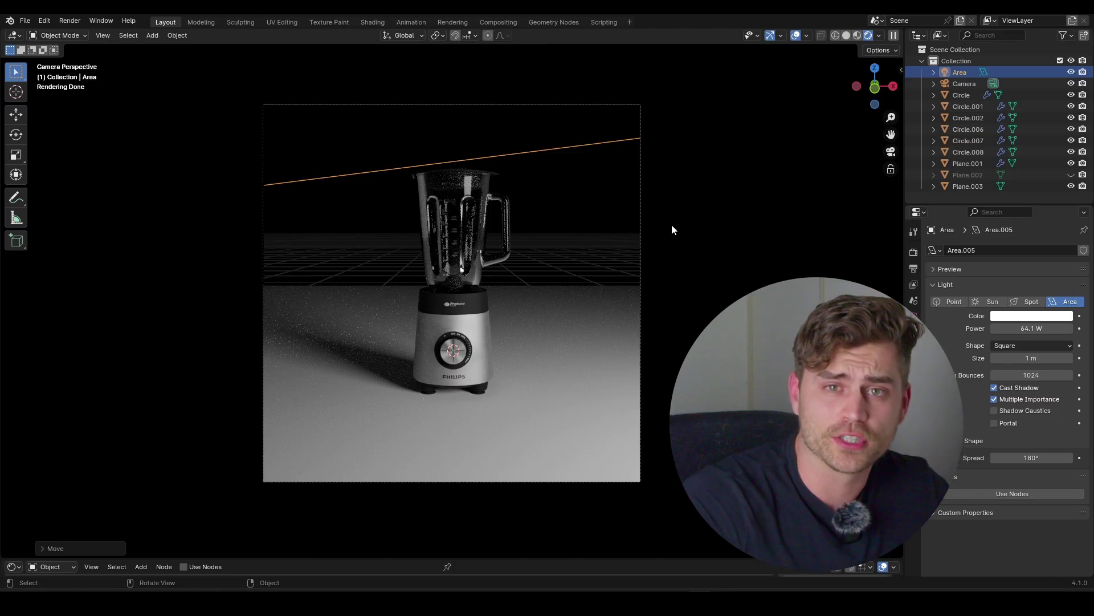
# Step: Duplicate the area light and move the copy along its local Z axis to the opposite side of the blender
pyautogui.moveTo(673, 224); pyautogui.dragTo(481, 349, button='middle')
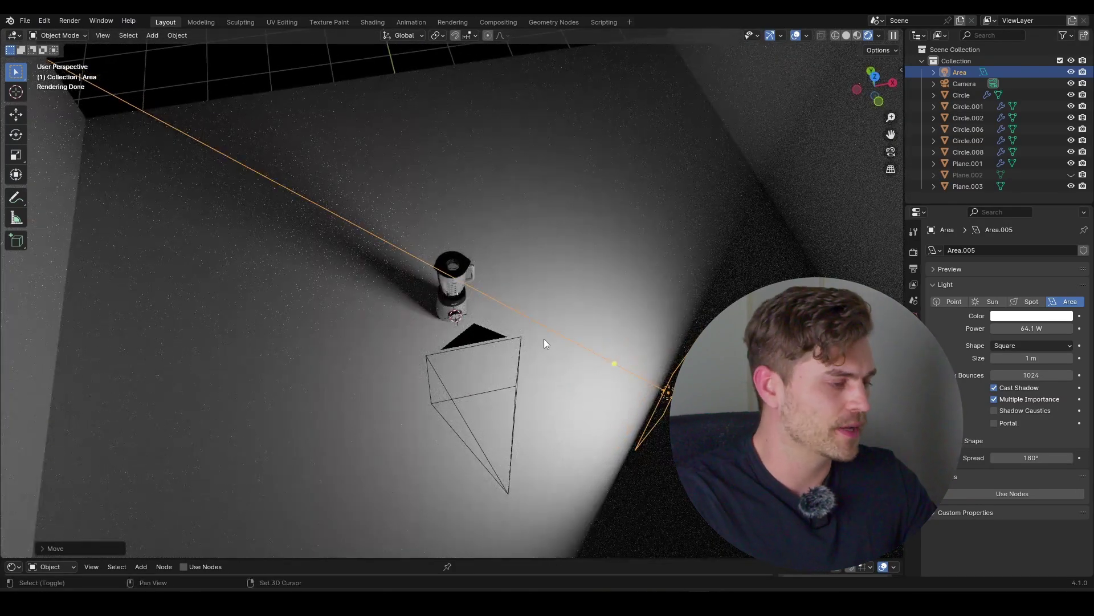
pyautogui.hotkey('shift', 'd')
pyautogui.press('z')
pyautogui.press('z')
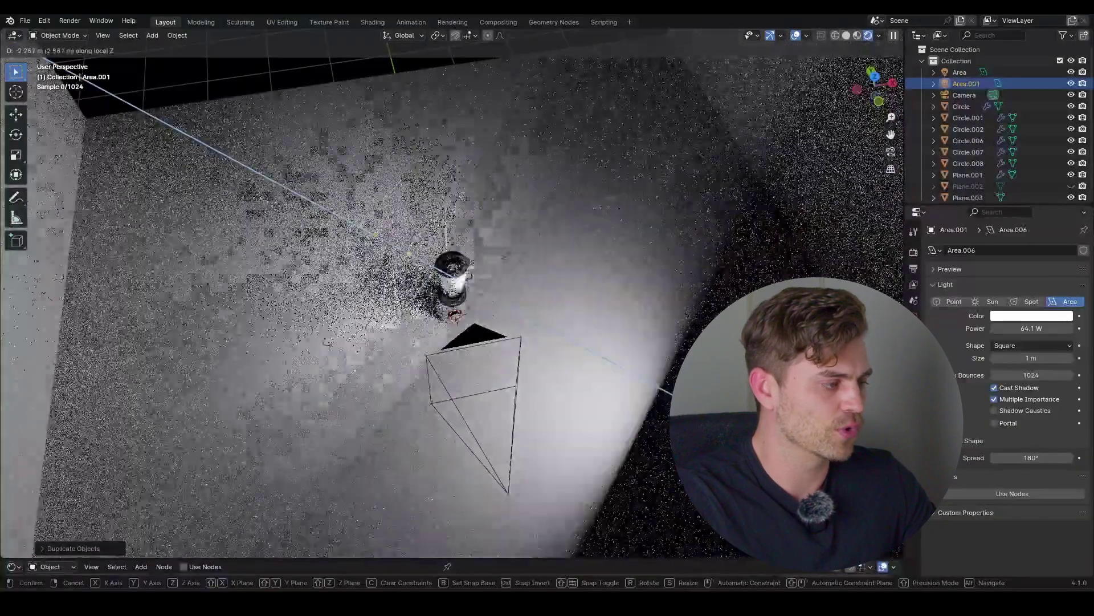
pyautogui.click(411, 254)
# Step: Rotate the duplicated area light about the global Z axis to face the blender and check it through the camera
pyautogui.press('r')
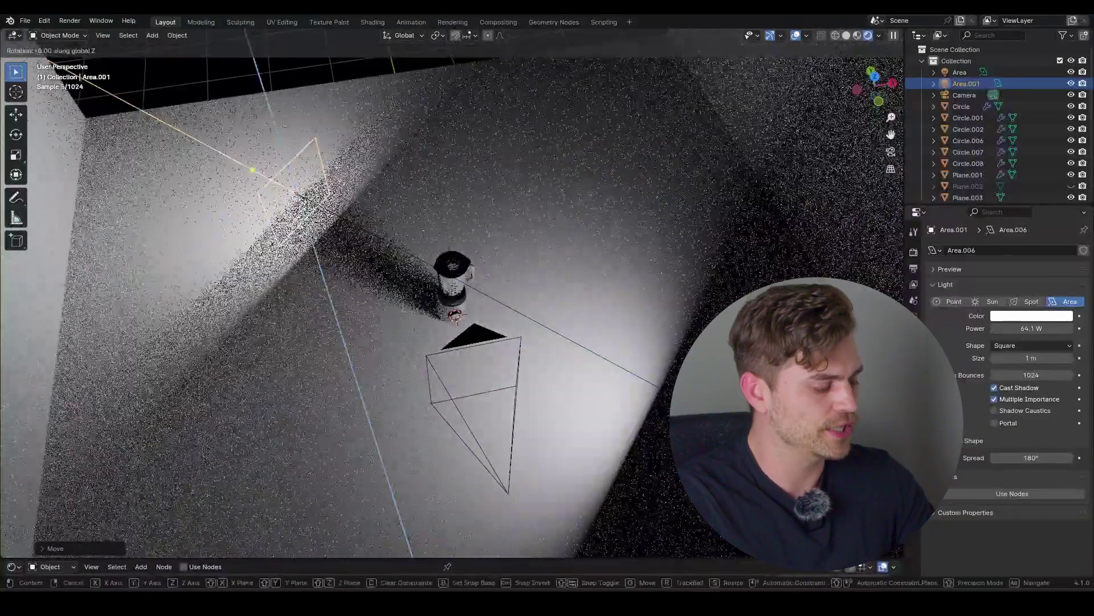
pyautogui.click(513, 293)
pyautogui.moveTo(513, 293); pyautogui.dragTo(547, 291, button='middle')
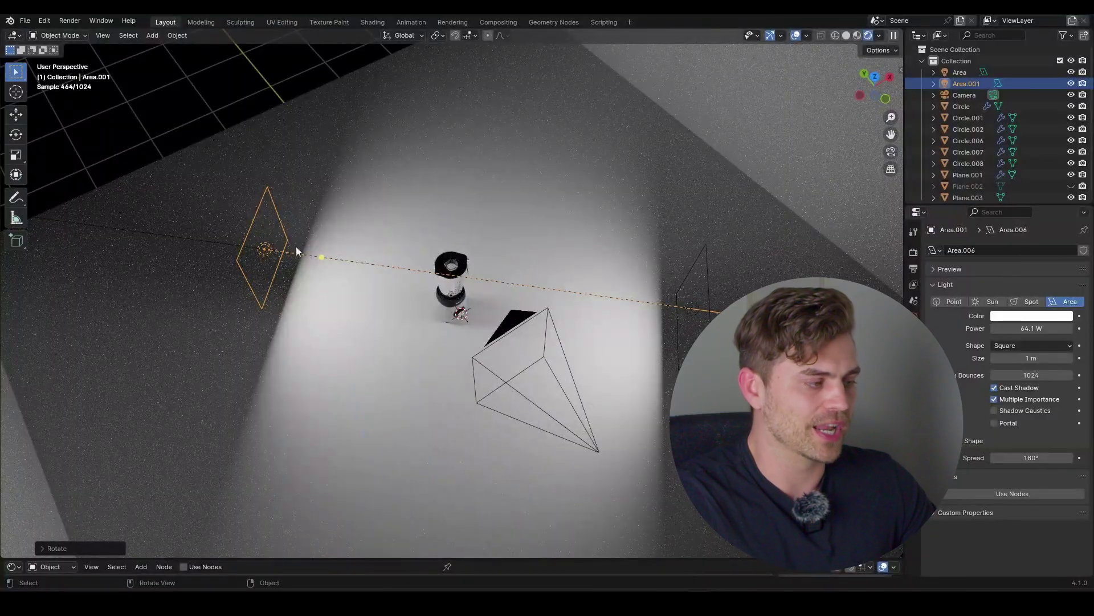
pyautogui.press('KP_0')
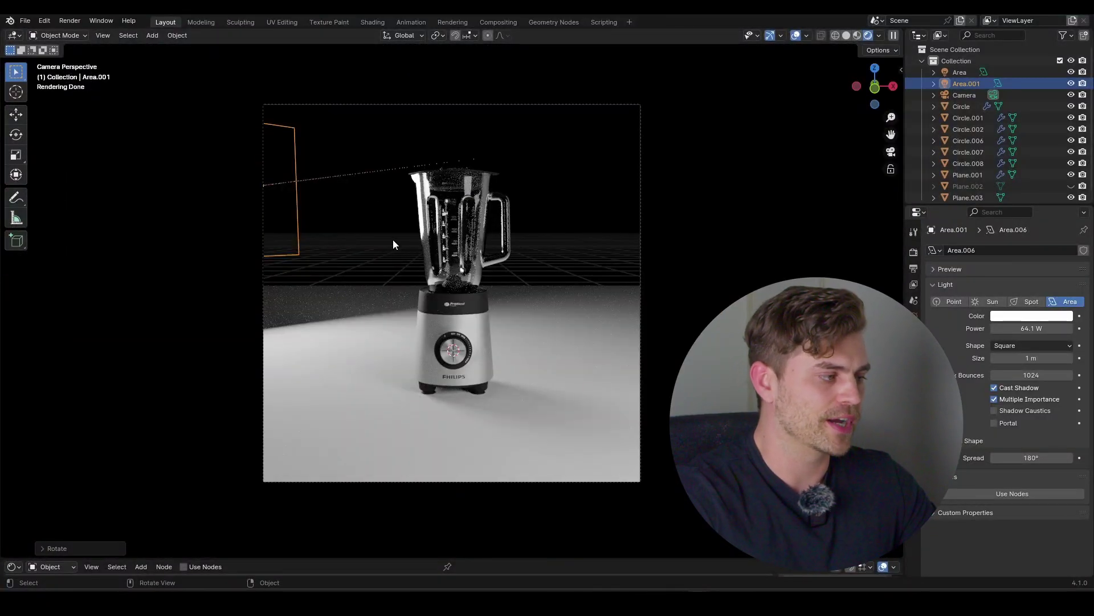
# Step: Stretch the rear area light vertically by scaling it along the global Z axis
pyautogui.scroll(-1, 392, 239)
pyautogui.press('s')
pyautogui.press('z')
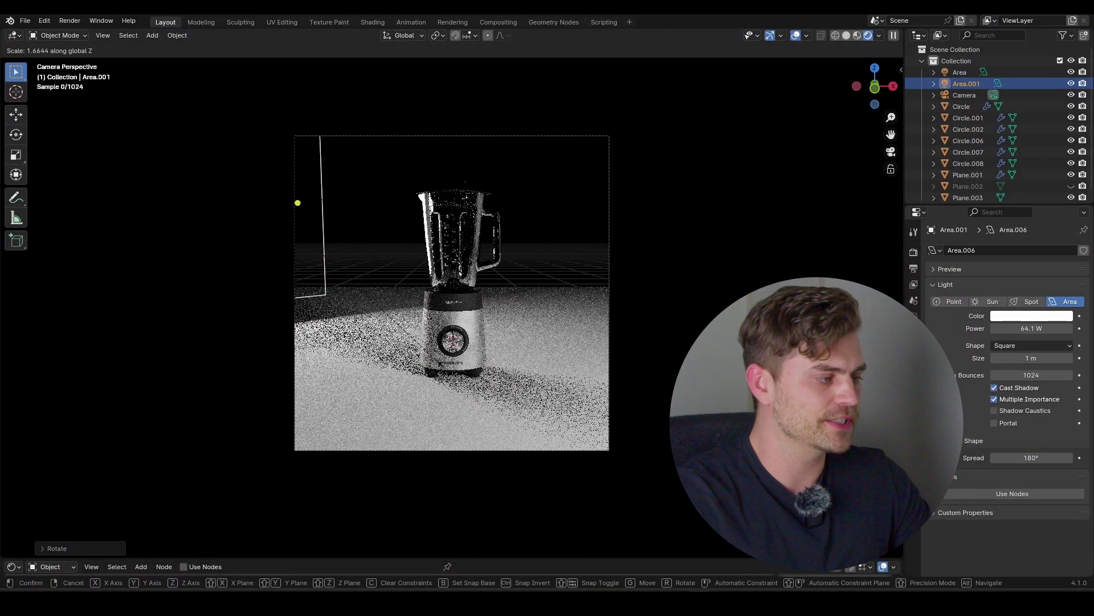
pyautogui.click(469, 437)
pyautogui.scroll(3, 395, 308)
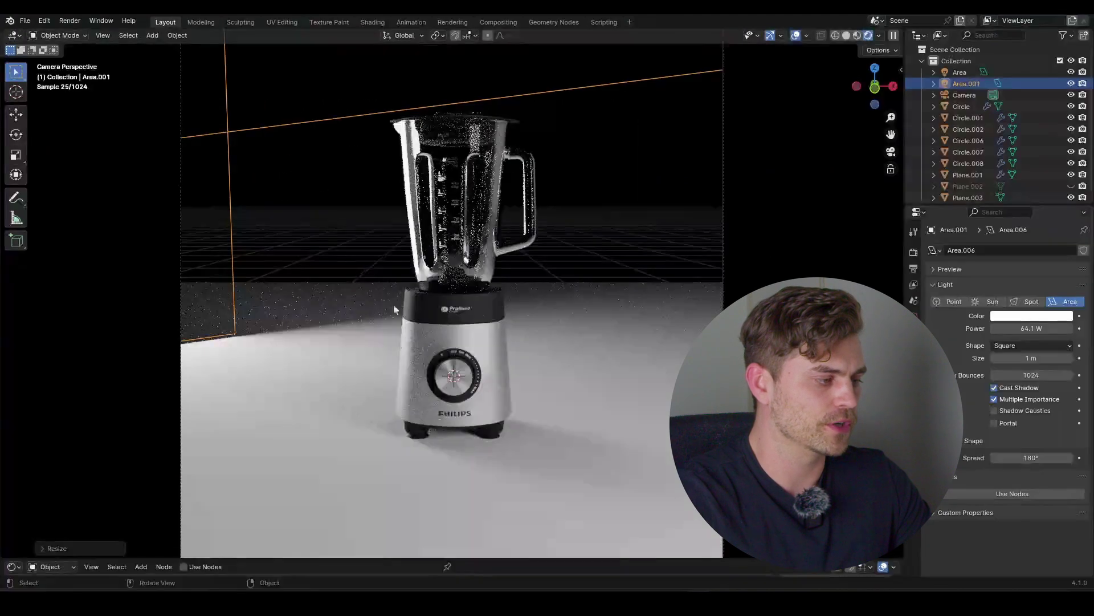
# Step: Move the rear area light closer to the blender along its local Z axis and adjust its scale
pyautogui.moveTo(371, 187); pyautogui.dragTo(381, 229, button='middle')
pyautogui.press('g')
pyautogui.press('z')
pyautogui.press('z')
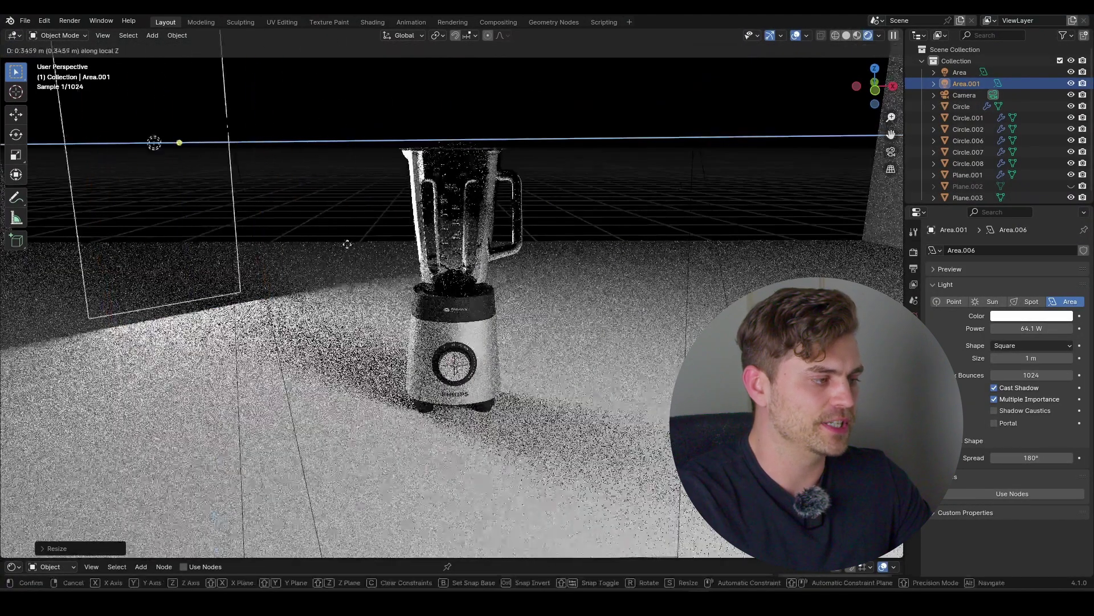
pyautogui.press('s')
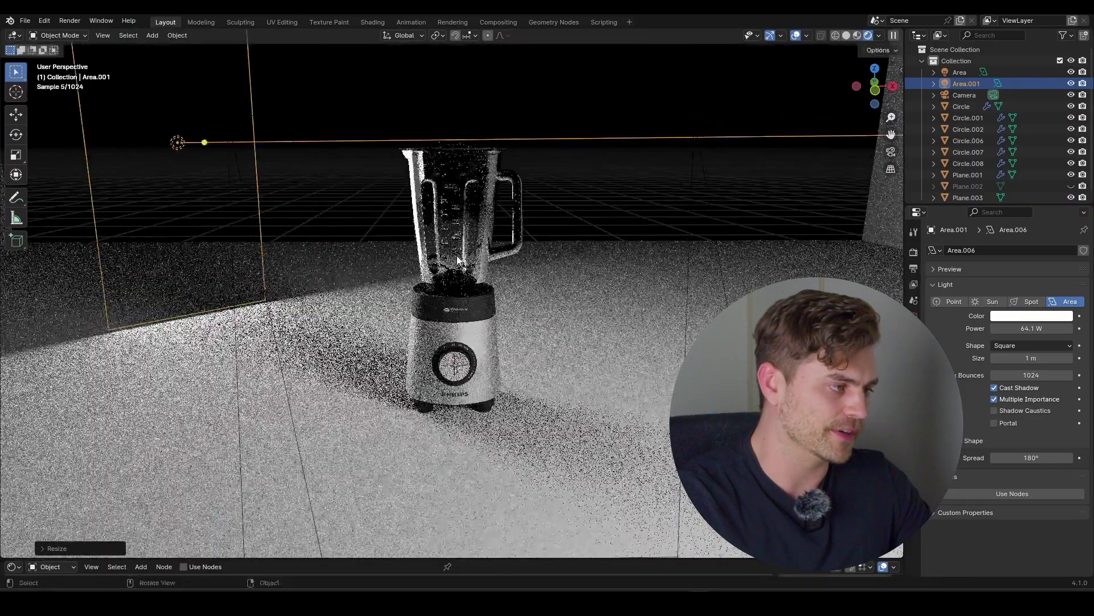
pyautogui.click(497, 237)
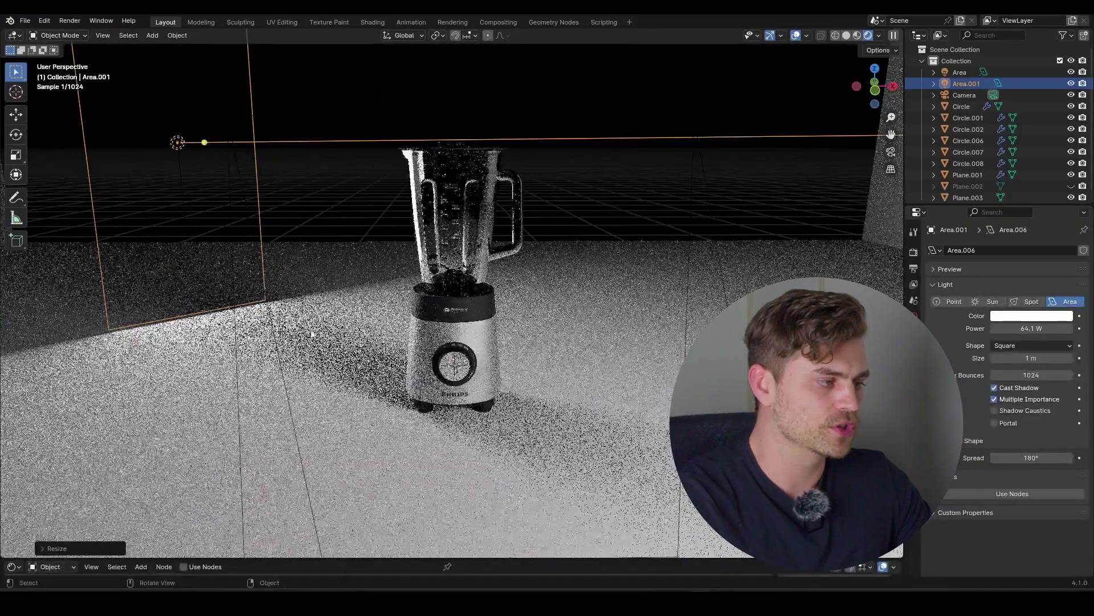
# Step: Compare the lighting through the camera with the original front area light hidden and shown again
pyautogui.press('KP_0')
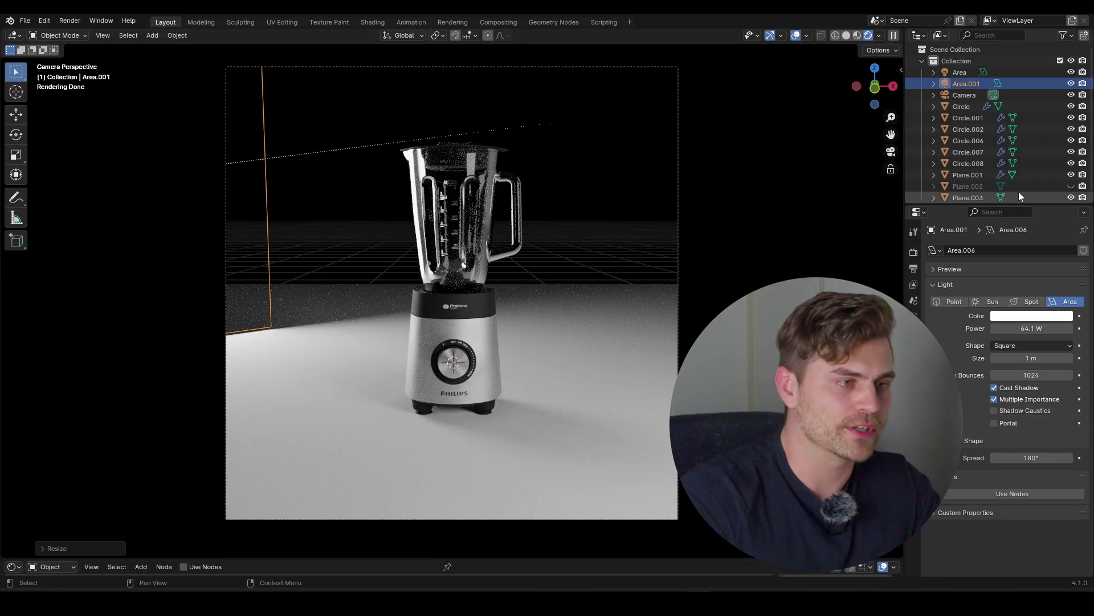
pyautogui.click(1071, 72)
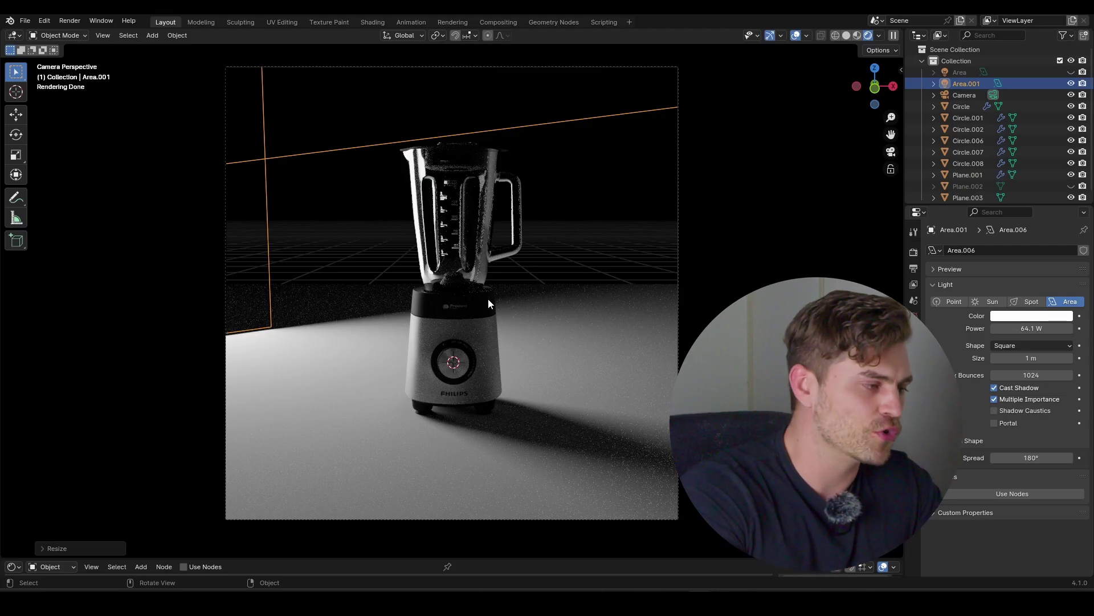
pyautogui.click(1072, 73)
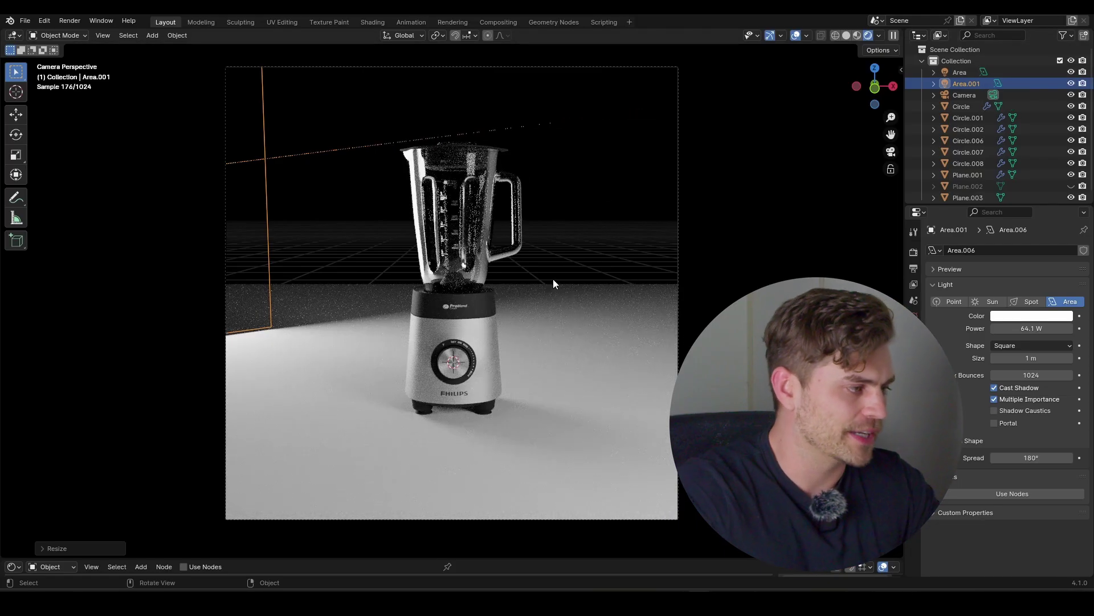
# Step: Duplicate the original front area light and move the copy along the global X axis to the blender's other side
pyautogui.click(968, 74)
pyautogui.moveTo(539, 303); pyautogui.dragTo(541, 327, button='middle')
pyautogui.scroll(-6, 540, 314)
pyautogui.hotkey('shift', 'd')
pyautogui.press('x')
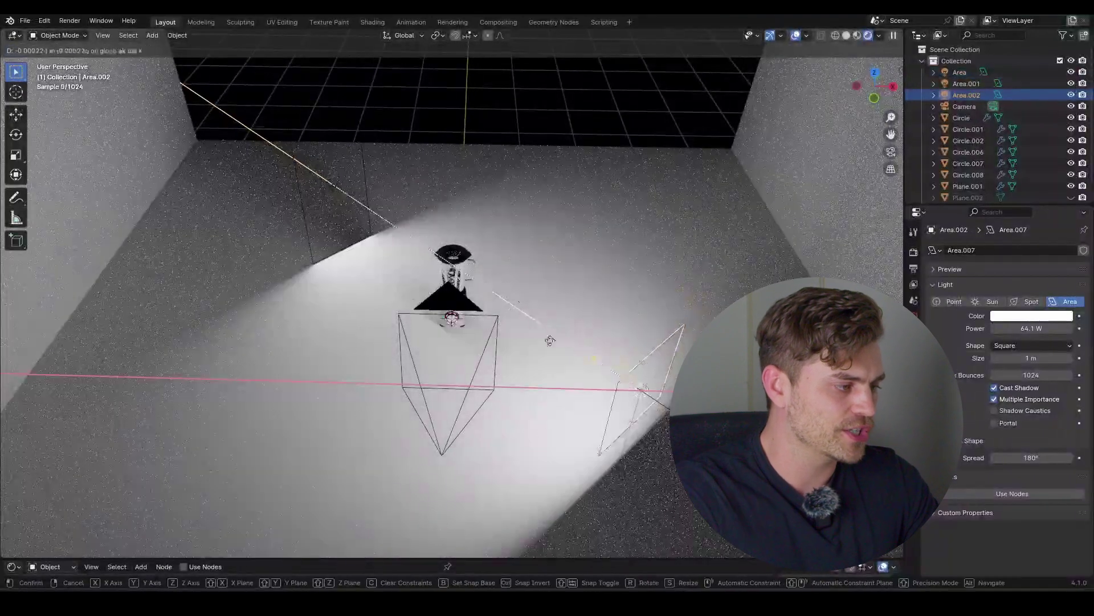
pyautogui.click(330, 385)
# Step: Mirror the new area light along the X axis so it points toward the blender
pyautogui.rightClick(330, 386)
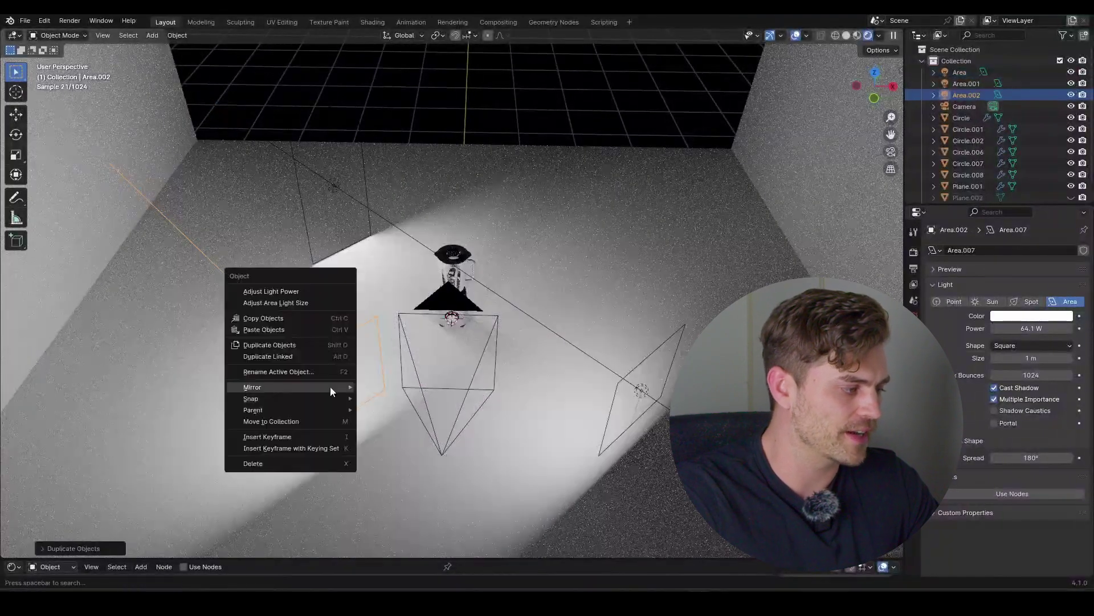
pyautogui.moveTo(305, 388)
pyautogui.click(391, 402)
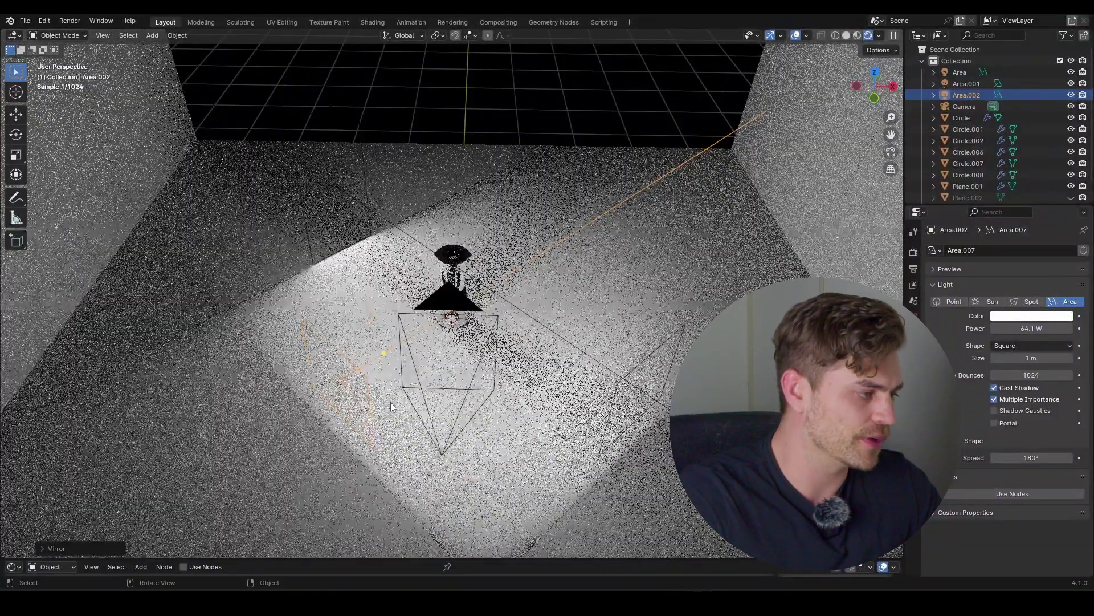
pyautogui.scroll(2, 515, 360)
pyautogui.moveTo(515, 361); pyautogui.dragTo(427, 353, button='middle')
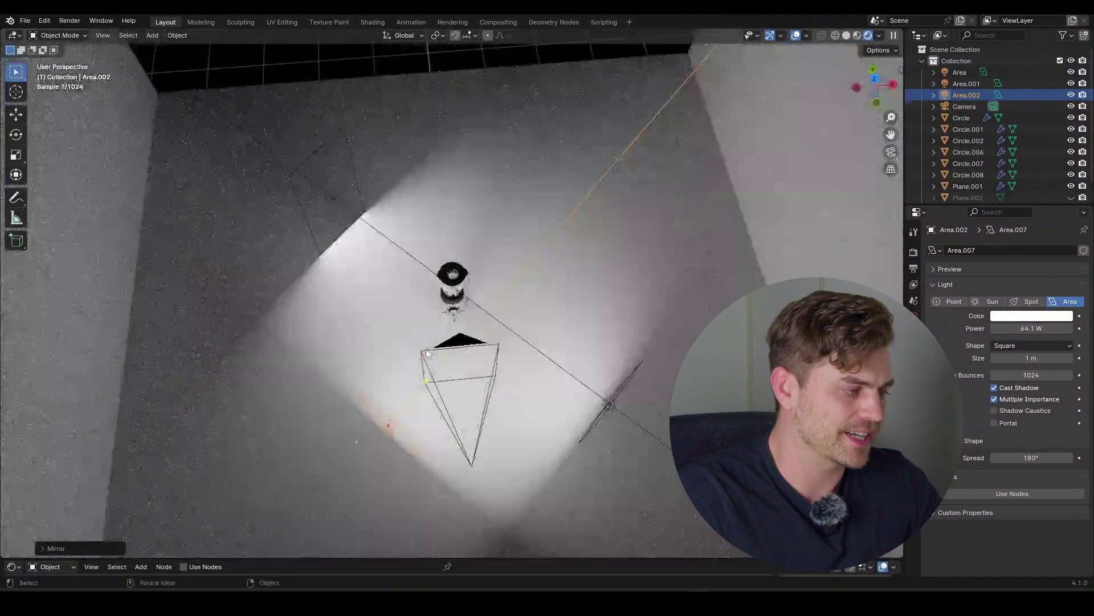
# Step: Move the mirrored light outward along the global X axis to aim it at the blender, and check the camera view
pyautogui.press('g')
pyautogui.press('x')
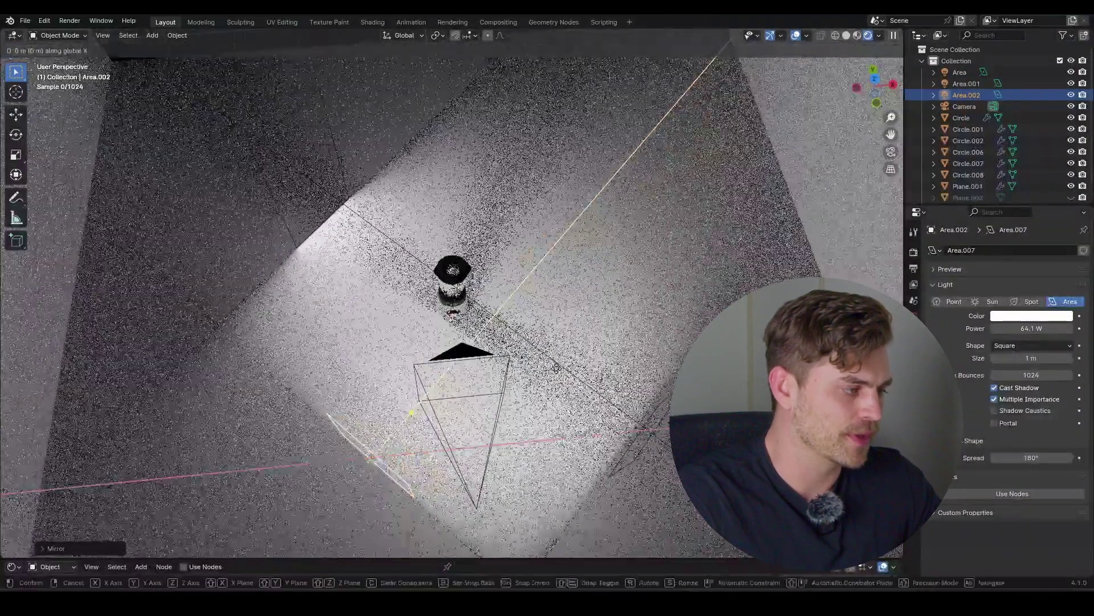
pyautogui.click(332, 379)
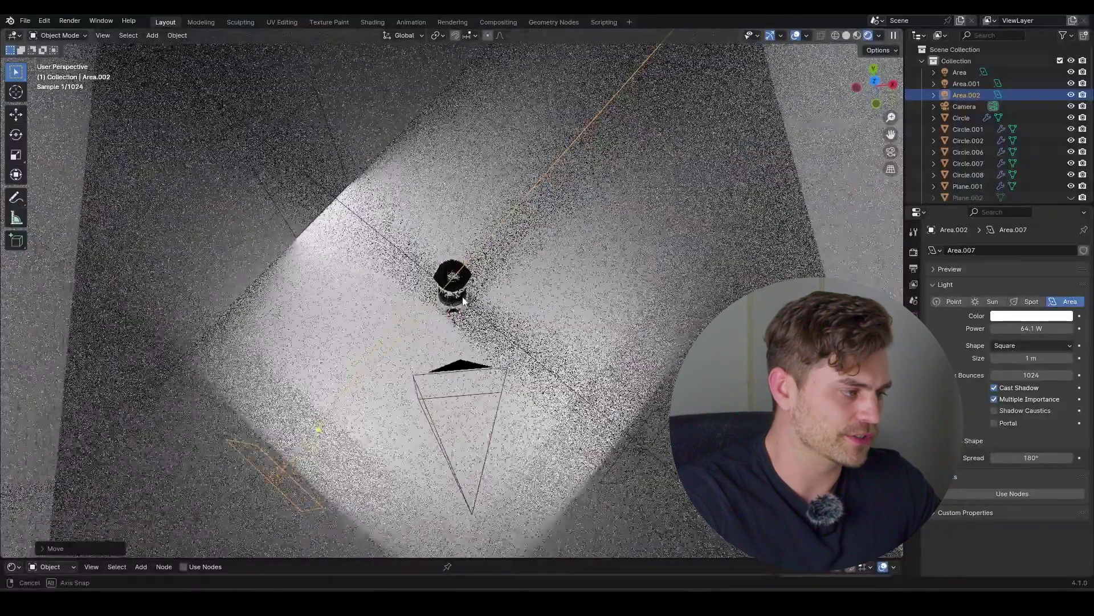
pyautogui.moveTo(461, 286); pyautogui.dragTo(185, 269, button='middle')
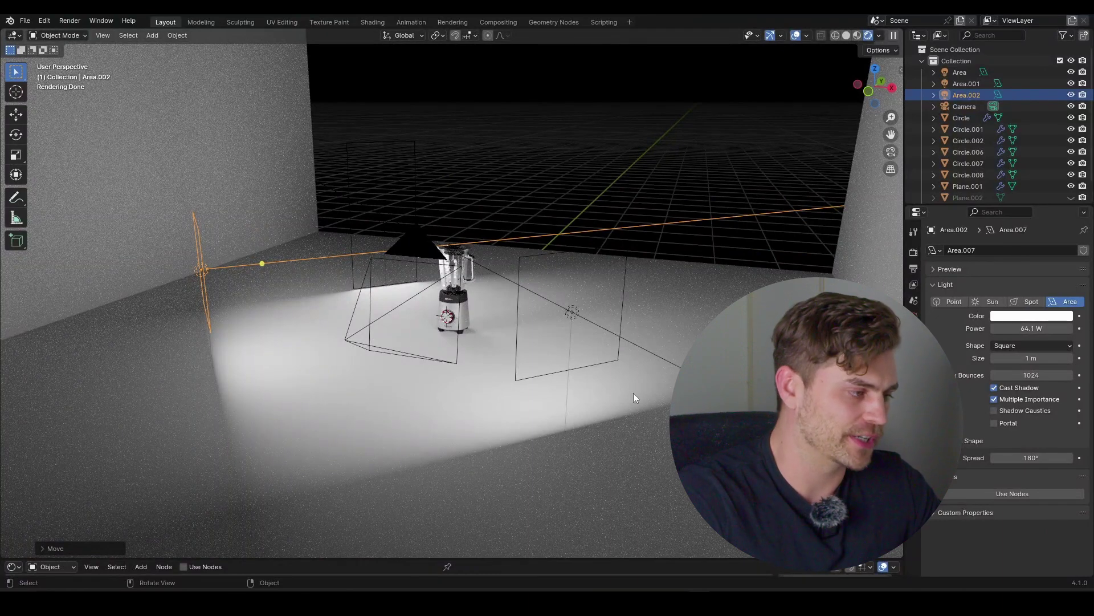
pyautogui.press('KP_0')
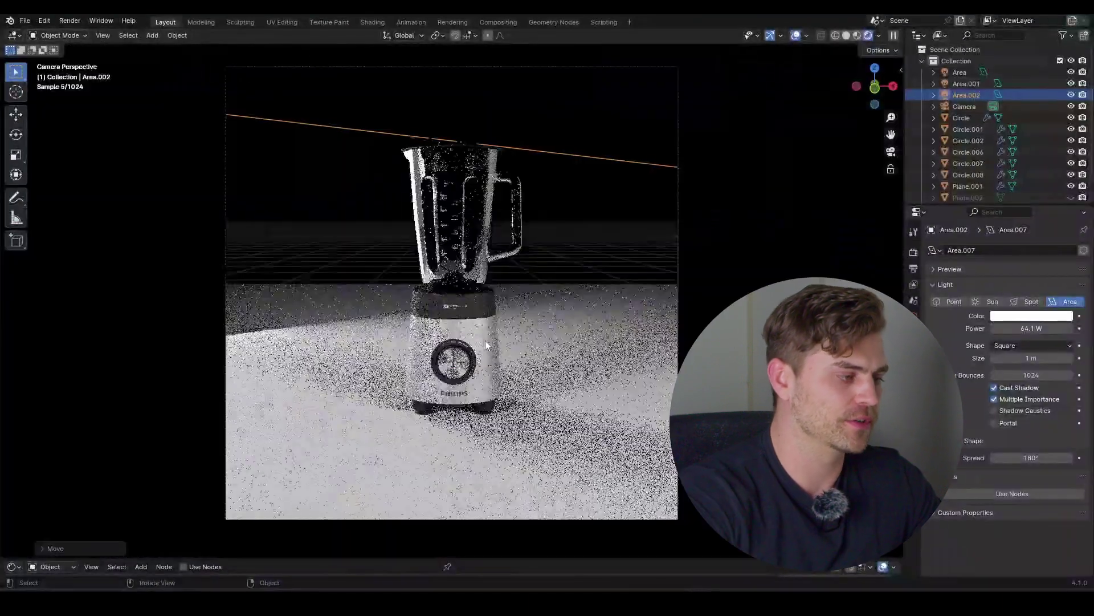
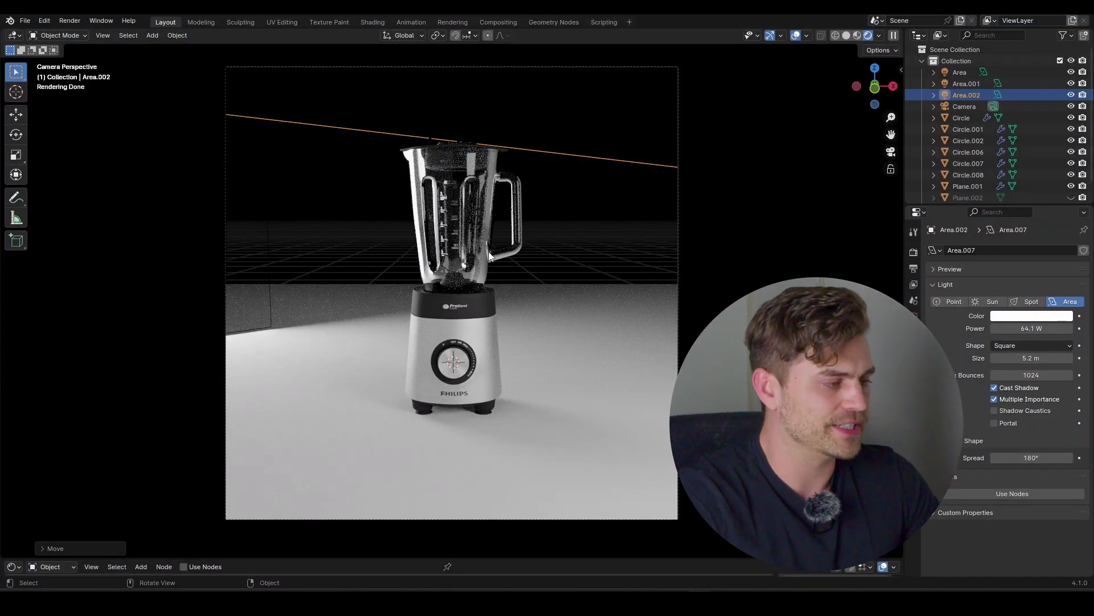
# Step: Set the mirrored light's size to 5.24 m and try shifting it along its local Z axis
pyautogui.moveTo(1028, 358)
pyautogui.mouseDown()
pyautogui.moveTo(977, 358)
pyautogui.moveTo(1030, 358)
pyautogui.mouseUp()
pyautogui.press('g')
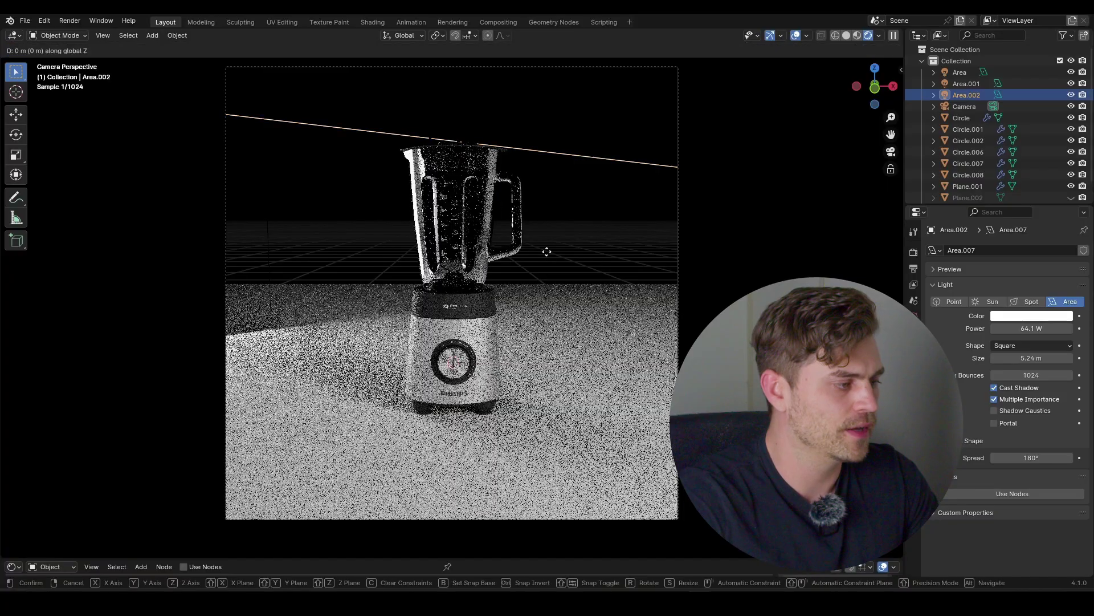
pyautogui.press('z')
pyautogui.press('z')
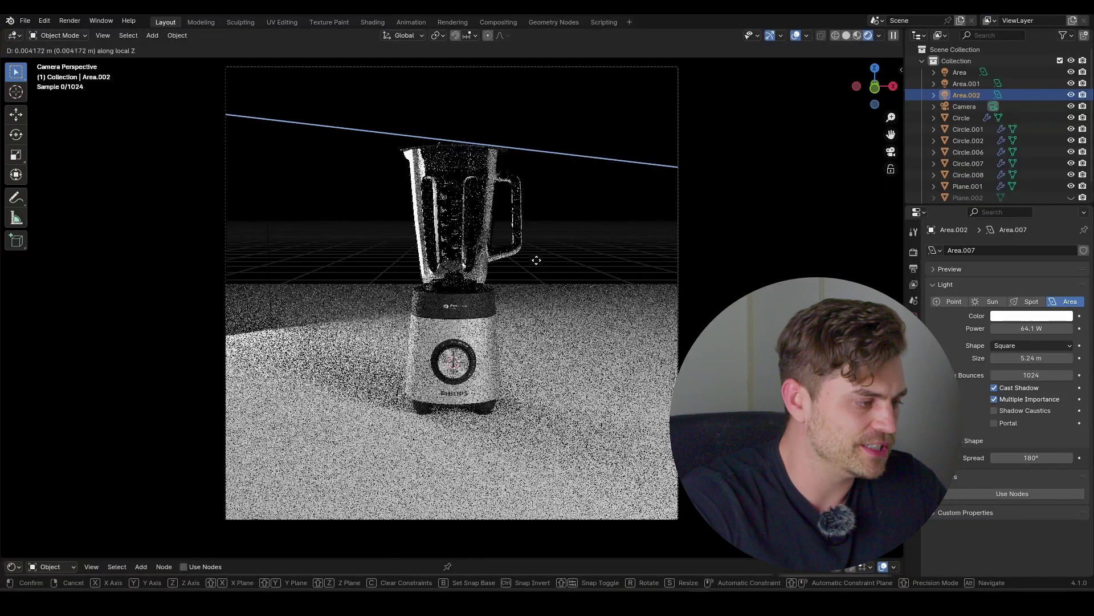
pyautogui.click(477, 309)
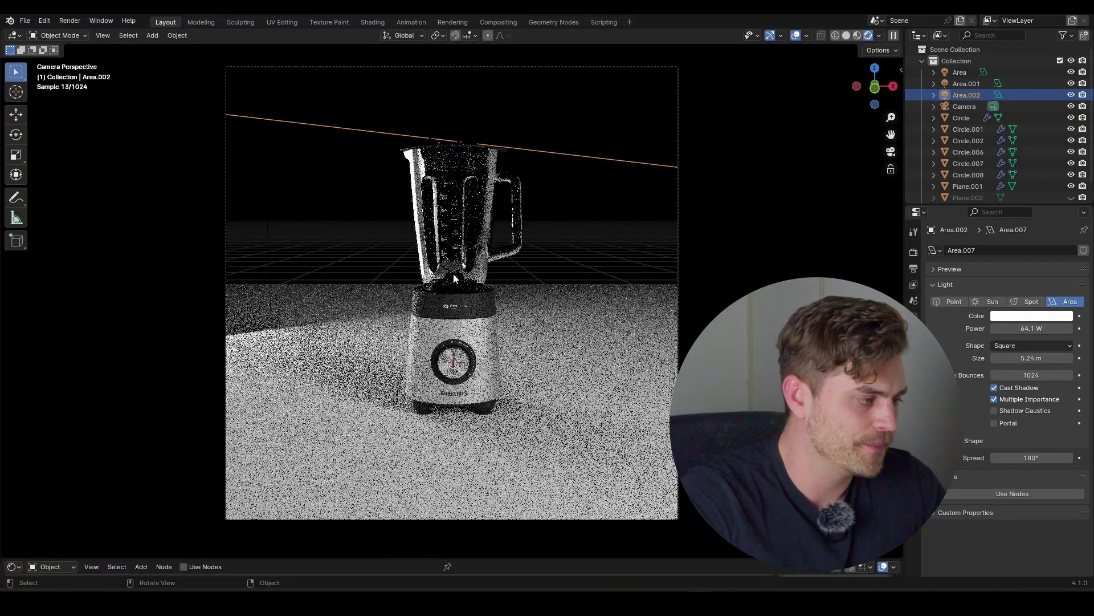
# Step: Move the enlarged area light away from the blender along its local Z axis
pyautogui.moveTo(476, 308); pyautogui.dragTo(458, 280, button='middle')
pyautogui.press('g')
pyautogui.press('z')
pyautogui.press('z')
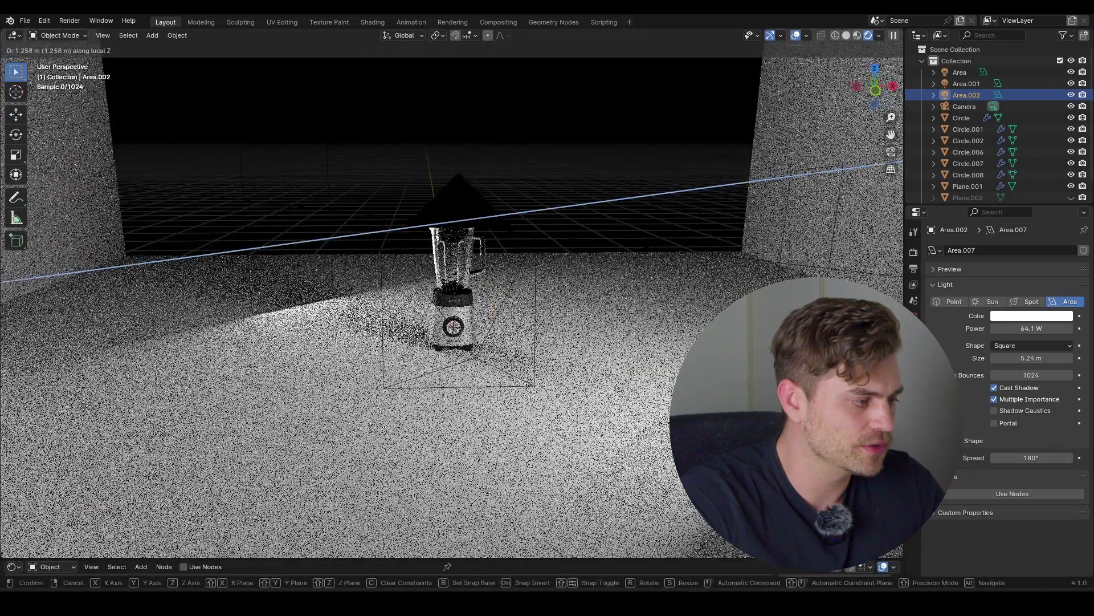
pyautogui.click(84, 405)
# Step: Readjust the enlarged light's distance from the blender along its local Z axis
pyautogui.moveTo(357, 271); pyautogui.dragTo(342, 288, button='middle')
pyautogui.press('g')
pyautogui.press('z')
pyautogui.press('z')
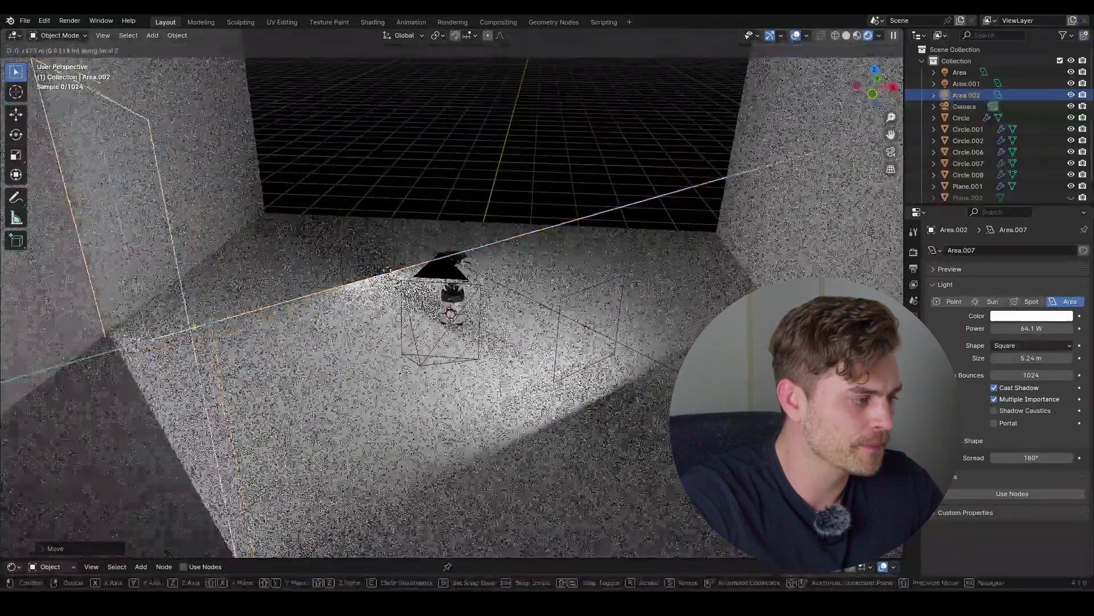
pyautogui.press('g')
pyautogui.press('z')
pyautogui.press('z')
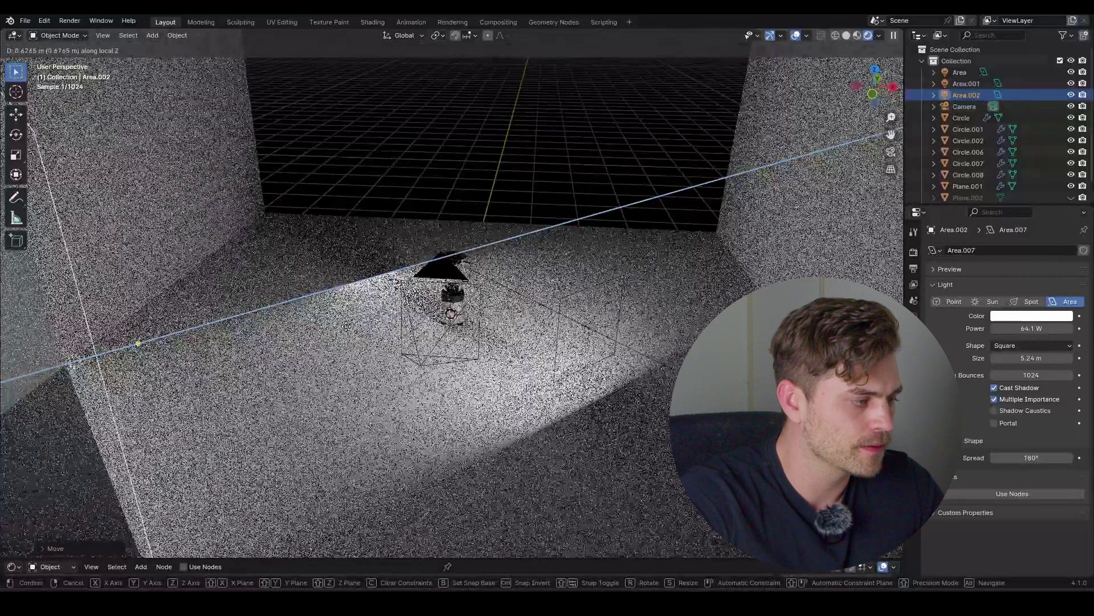
pyautogui.click(346, 326)
# Step: Set the enlarged light's power to 23.5 W while viewing the blender through the camera
pyautogui.press('KP_0')
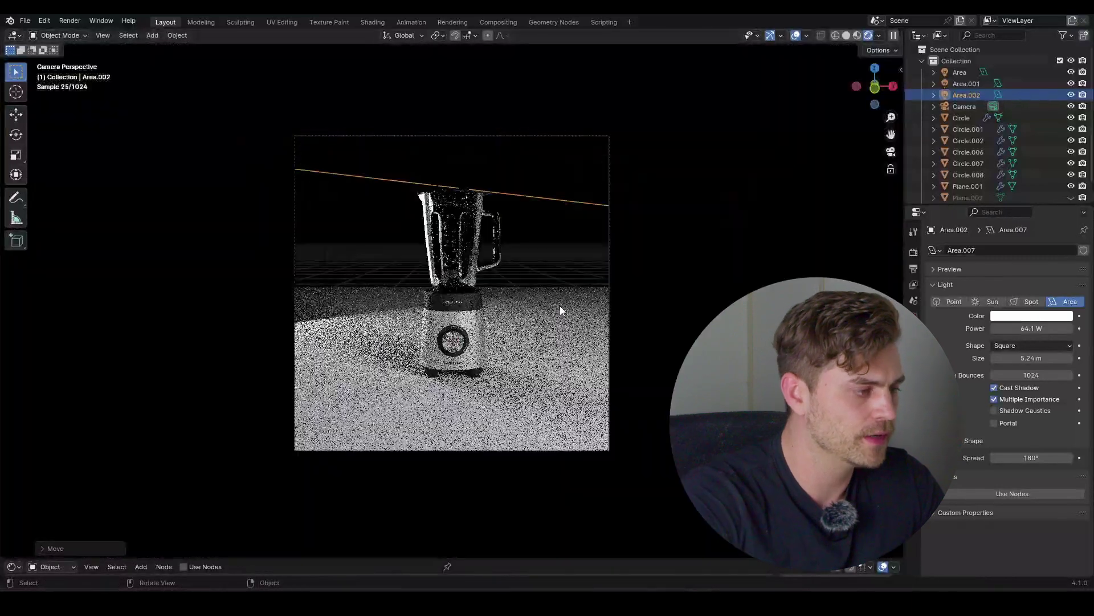
pyautogui.press('Home')
pyautogui.moveTo(1032, 329)
pyautogui.mouseDown()
pyautogui.moveTo(994, 328)
pyautogui.moveTo(1044, 328)
pyautogui.mouseUp()
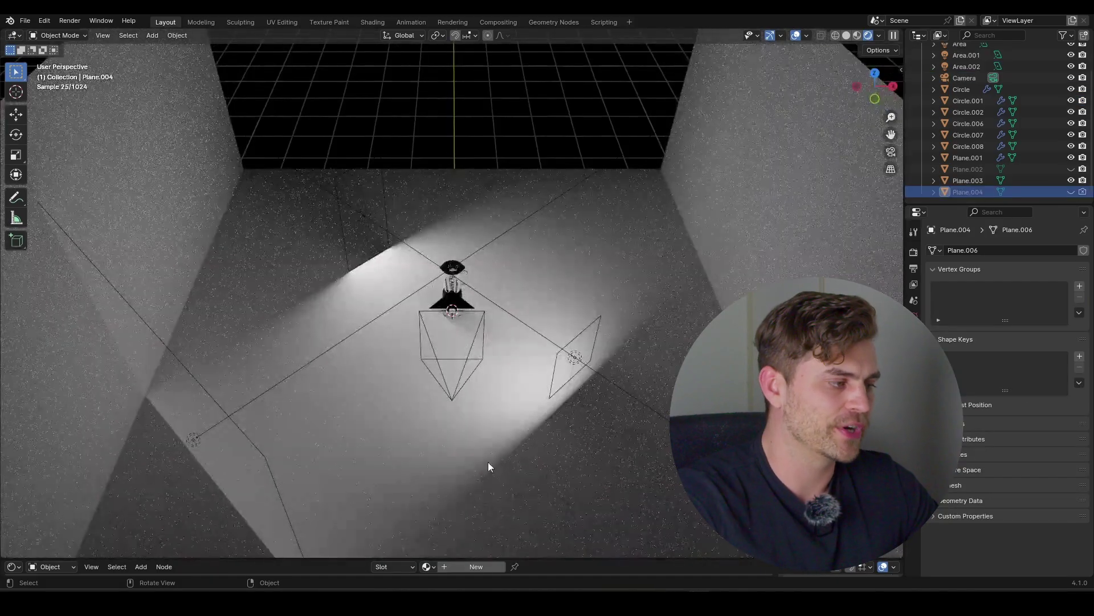
# Step: Rename the original front light Keylight, the large opposite light Fillight and the rear light Rimlight
pyautogui.click(578, 351)
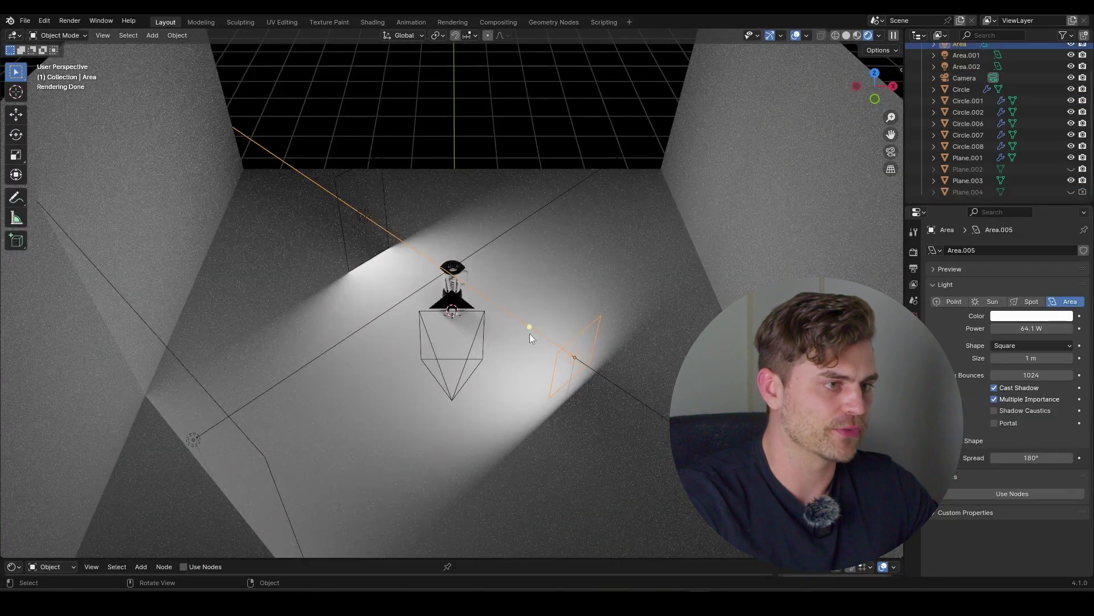
pyautogui.scroll(2, 990, 77)
pyautogui.doubleClick(963, 72)
pyautogui.write('Keylight')
pyautogui.press('Return')
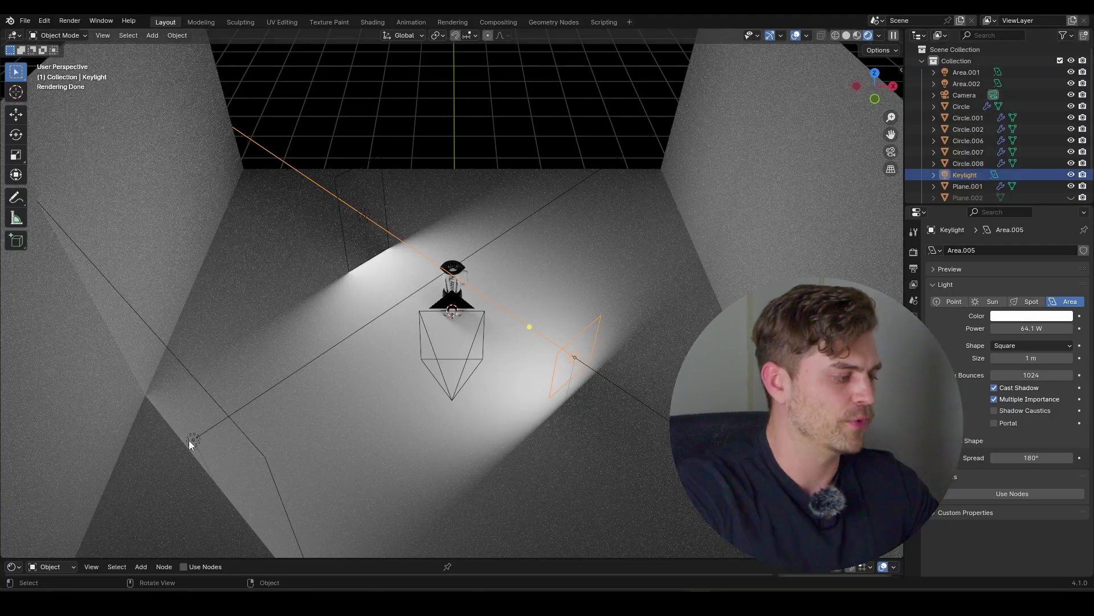
pyautogui.click(194, 439)
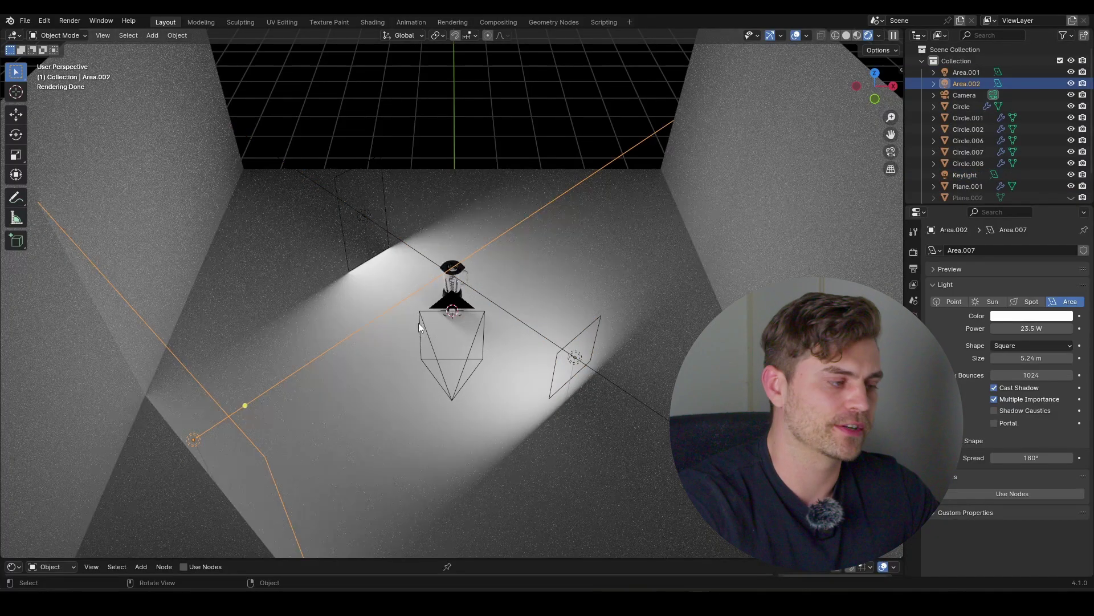
pyautogui.click(365, 212)
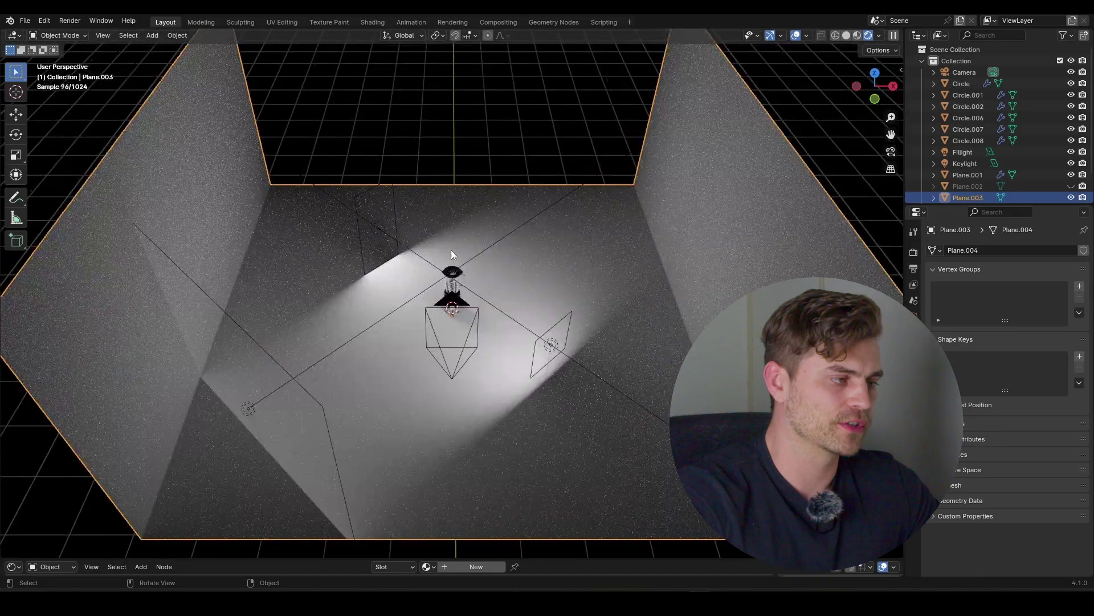
# Step: Hide the Plane.003 backdrop and show Plane.004 in its place, checking the result through the camera
pyautogui.press('KP_0')
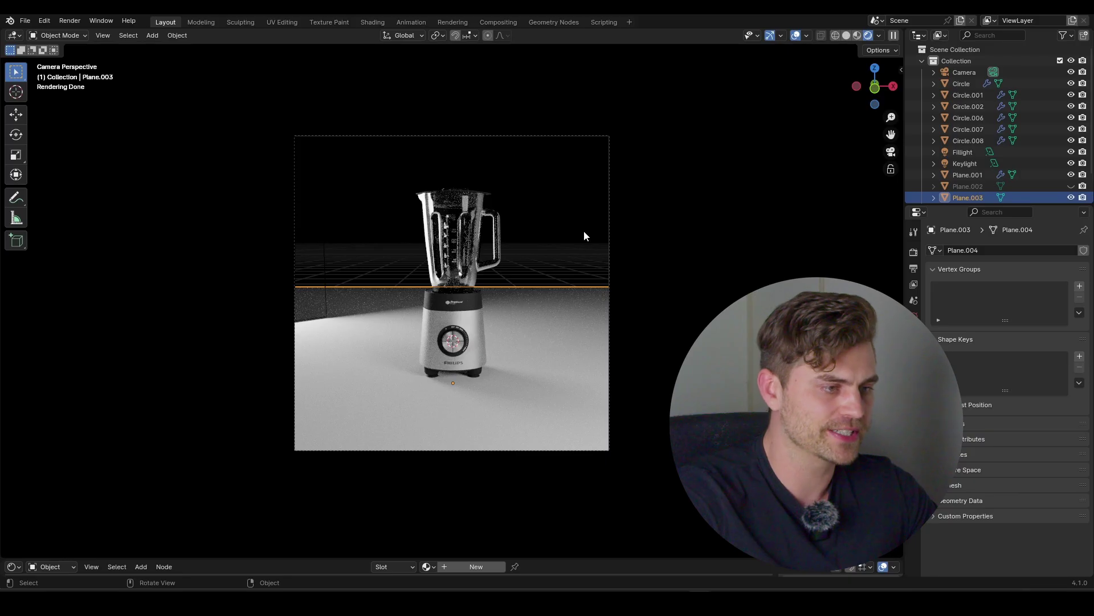
pyautogui.scroll(-2, 1023, 179)
pyautogui.click(1072, 169)
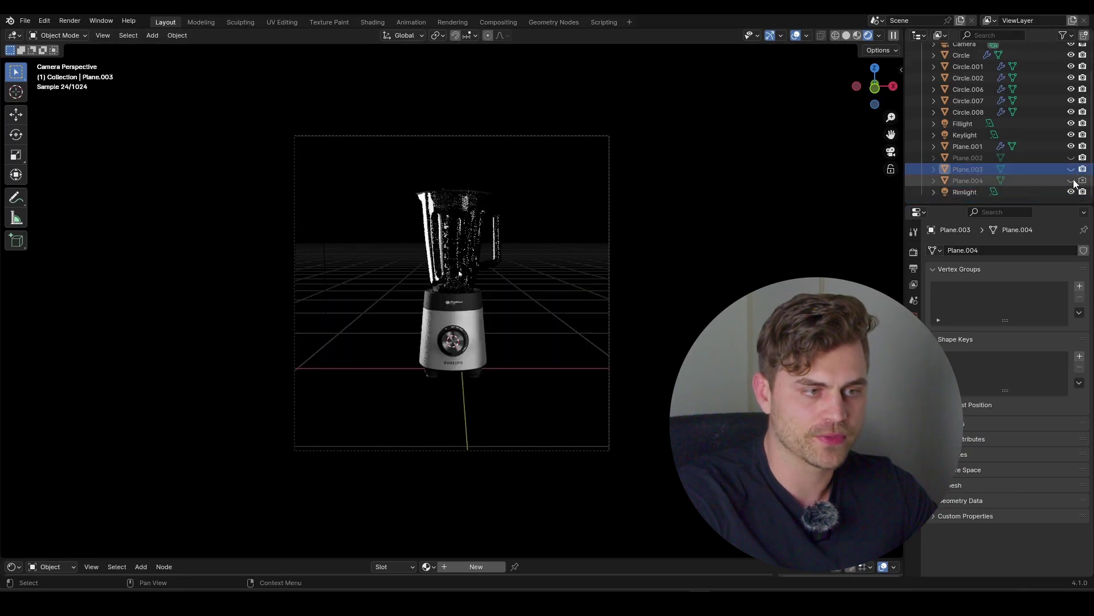
pyautogui.click(1071, 180)
# Step: Raise the Rimlight slightly along the Z axis and check the blender through the camera with the viewport overlays temporarily hidden
pyautogui.moveTo(715, 286); pyautogui.dragTo(550, 336, button='middle')
pyautogui.scroll(-4, 599, 277)
pyautogui.scroll(2, 421, 217)
pyautogui.click(353, 196)
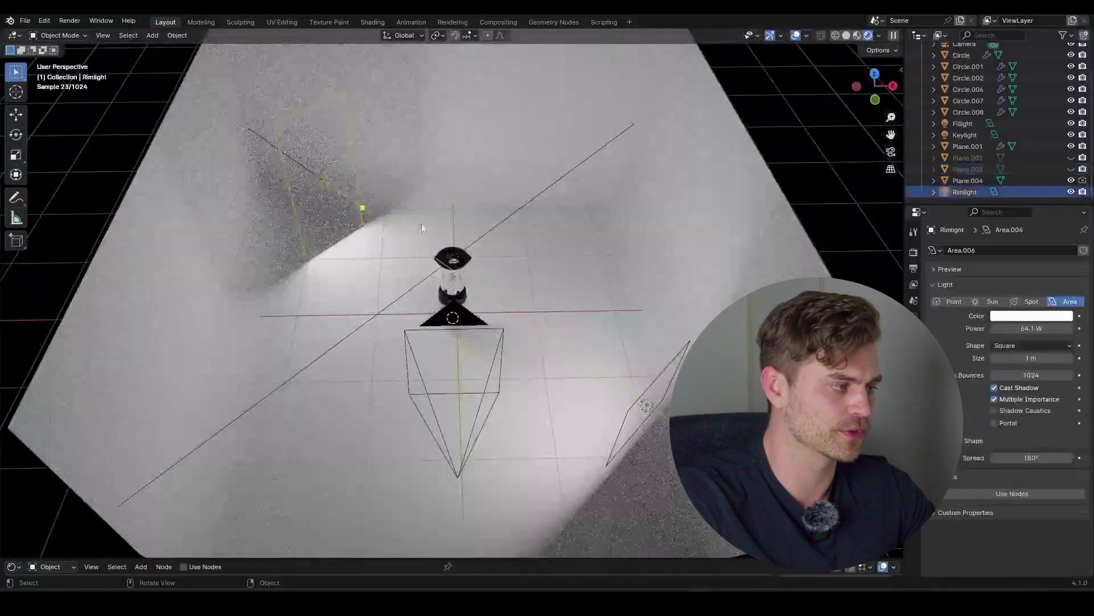
pyautogui.press('g')
pyautogui.press('z')
pyautogui.click(442, 228)
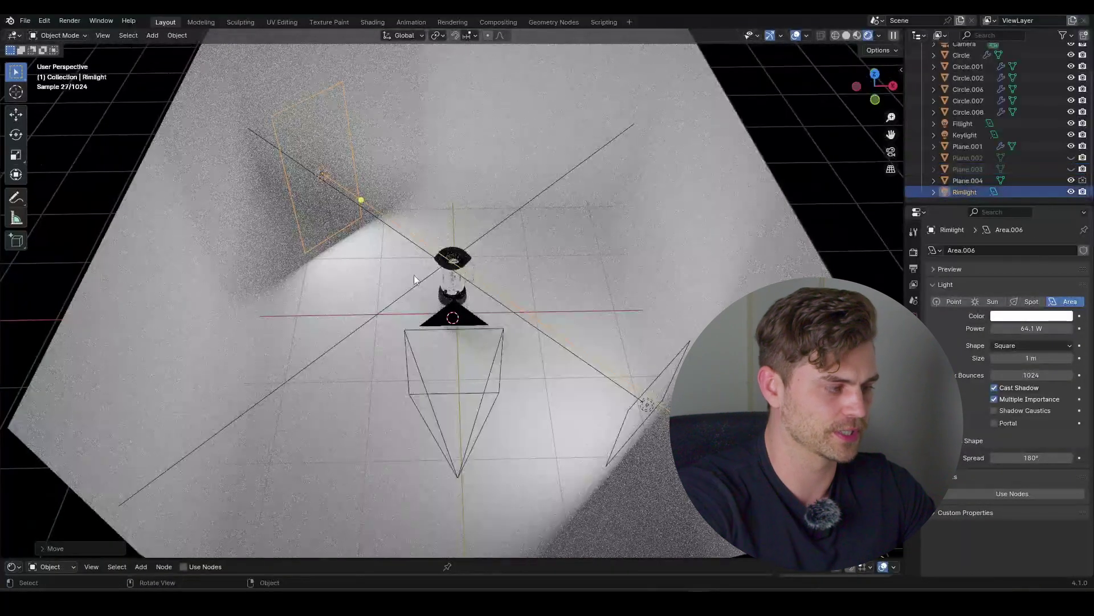
pyautogui.press('KP_0')
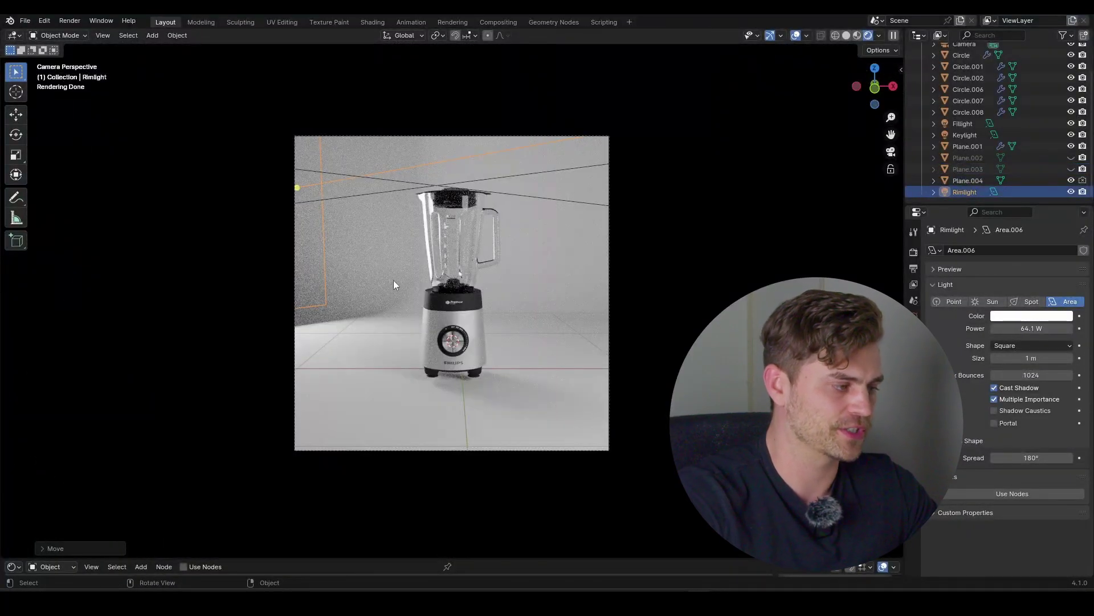
pyautogui.click(394, 285)
pyautogui.scroll(2, 396, 307)
pyautogui.click(795, 36)
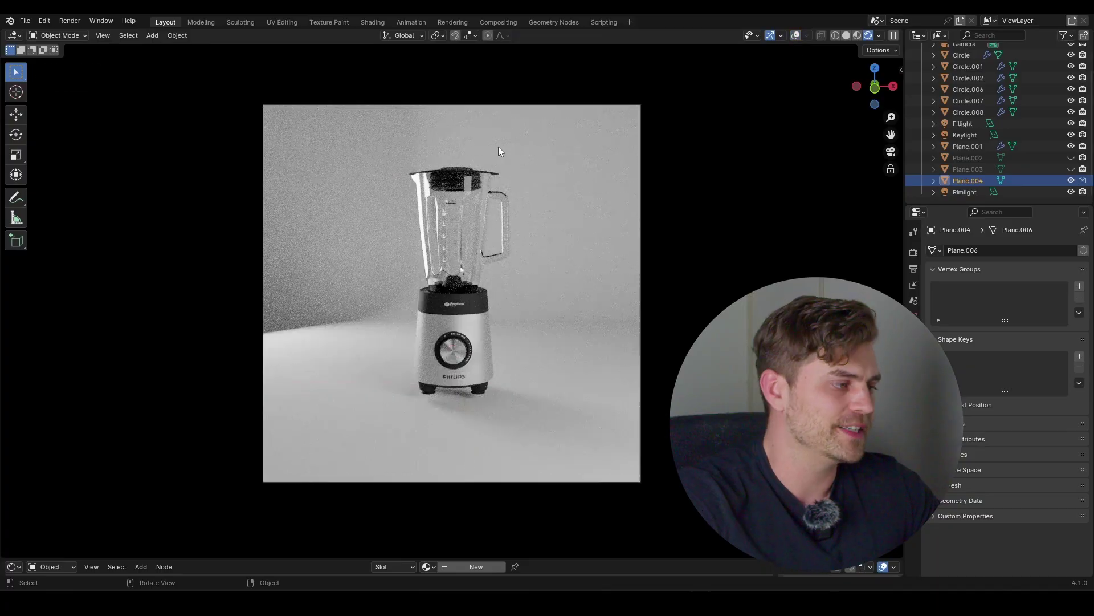
pyautogui.click(796, 35)
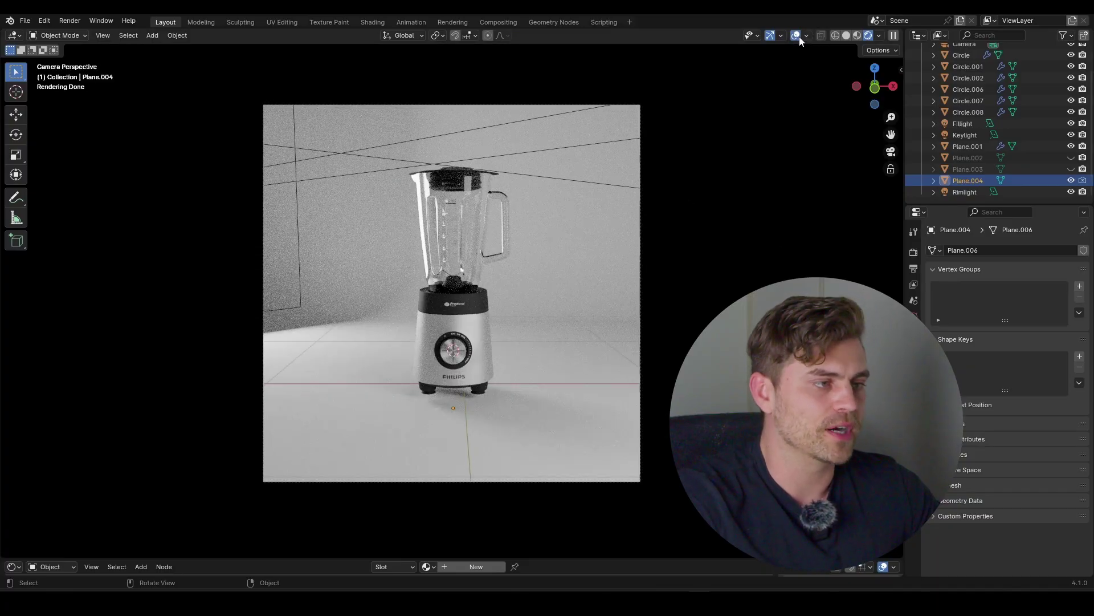
# Step: Hide the Plane.004 backdrop and show the Plane.003 backdrop in its place
pyautogui.click(1071, 180)
pyautogui.click(1071, 169)
pyautogui.moveTo(521, 251); pyautogui.dragTo(488, 103, button='middle')
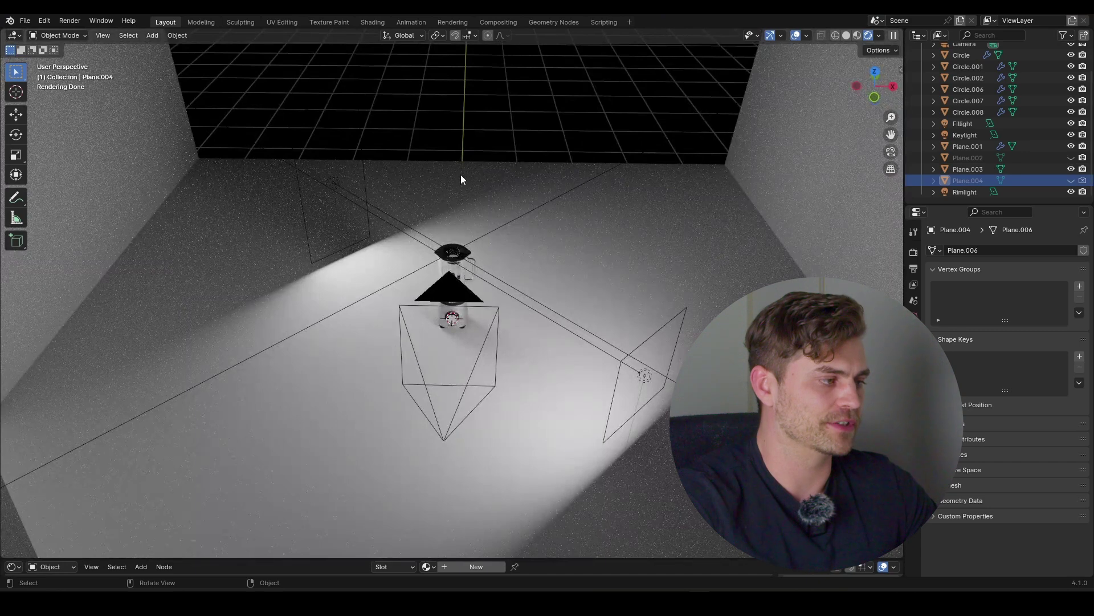
# Step: Add a mesh plane at the blender and stand it upright by rotating it about the X axis
pyautogui.scroll(-6, 456, 184)
pyautogui.hotkey('shift', 'a')
pyautogui.moveTo(450, 188)
pyautogui.click(502, 188)
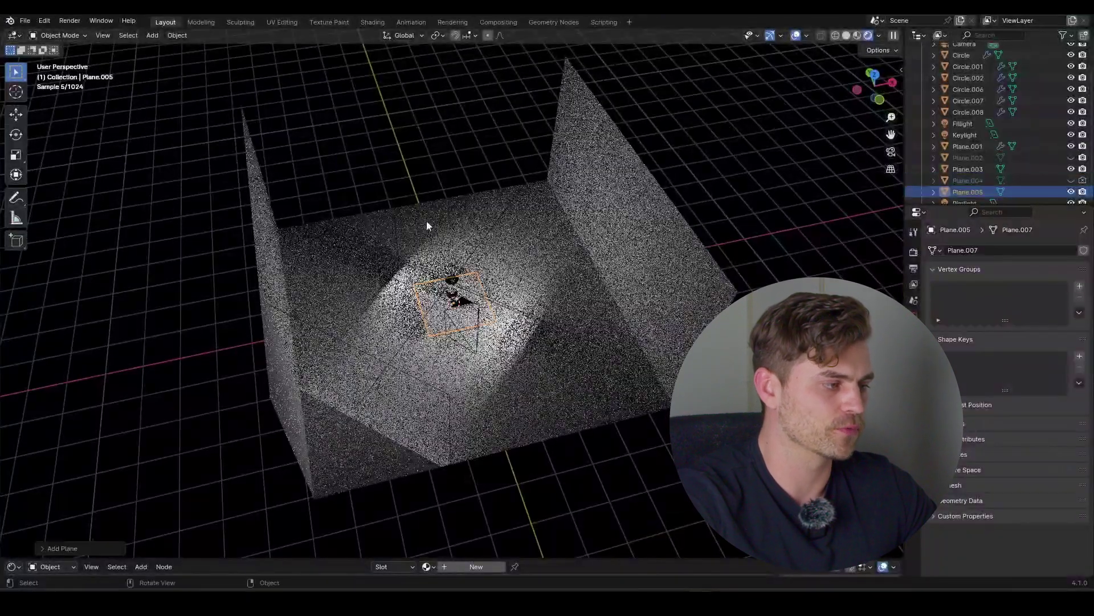
pyautogui.moveTo(427, 226); pyautogui.dragTo(630, 318, button='middle')
pyautogui.press('x')
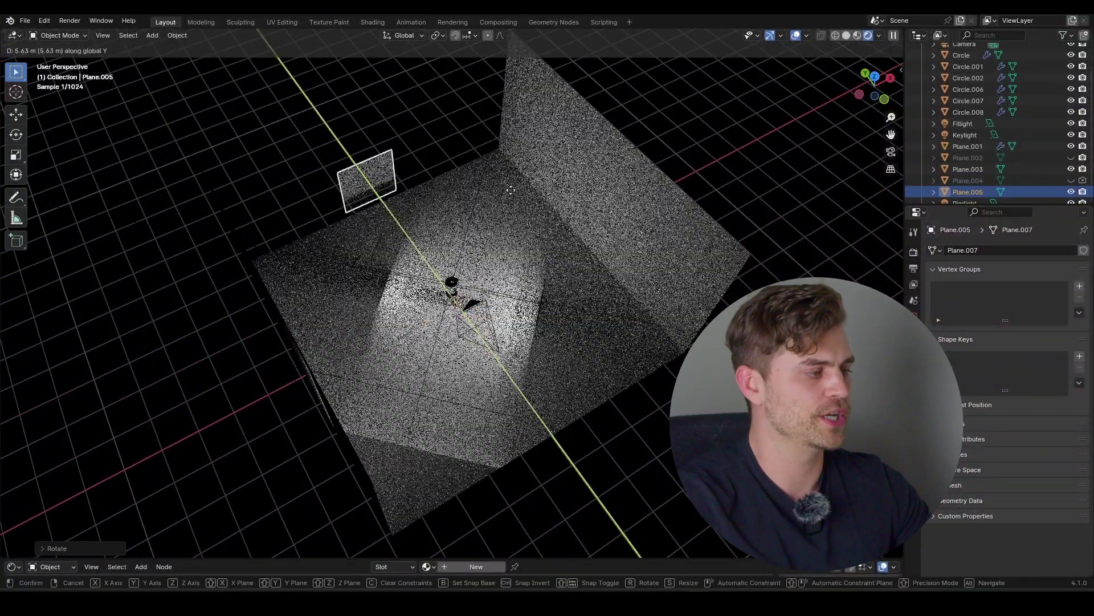
# Step: Move the upright plane along the Y axis to behind the open studio and enlarge it to span the rear opening
pyautogui.click(337, 219)
pyautogui.press('s')
pyautogui.click(1, 230)
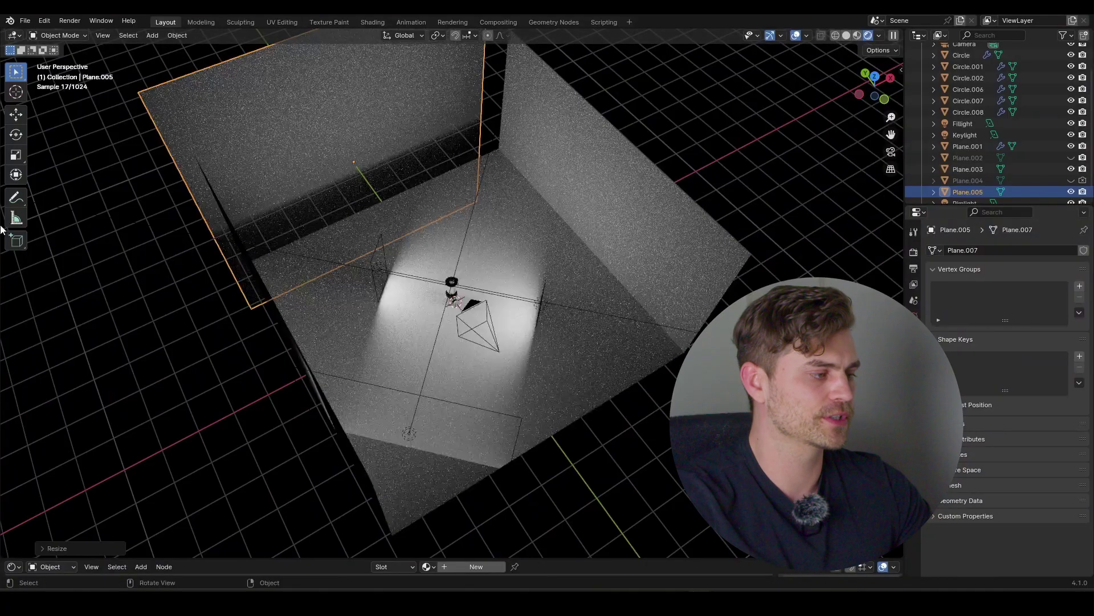
# Step: Give the Plane.003 floor and walls a new mirror-like material with metallic 1 and roughness 0, and view it through the camera
pyautogui.moveTo(450, 558); pyautogui.dragTo(550, 297)
pyautogui.click(584, 218)
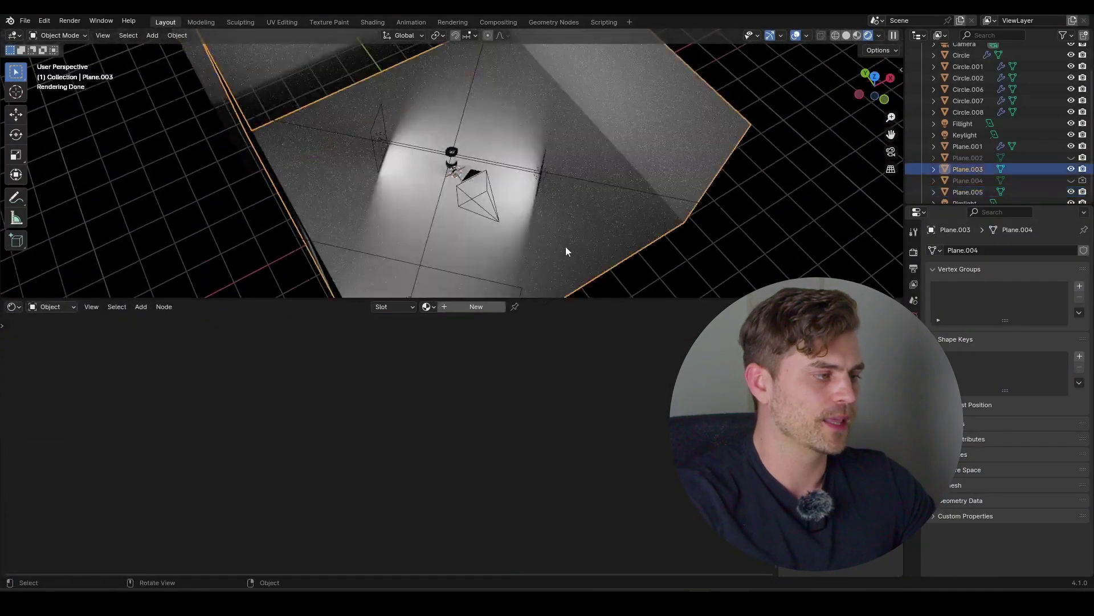
pyautogui.scroll(-5, 566, 250)
pyautogui.click(478, 307)
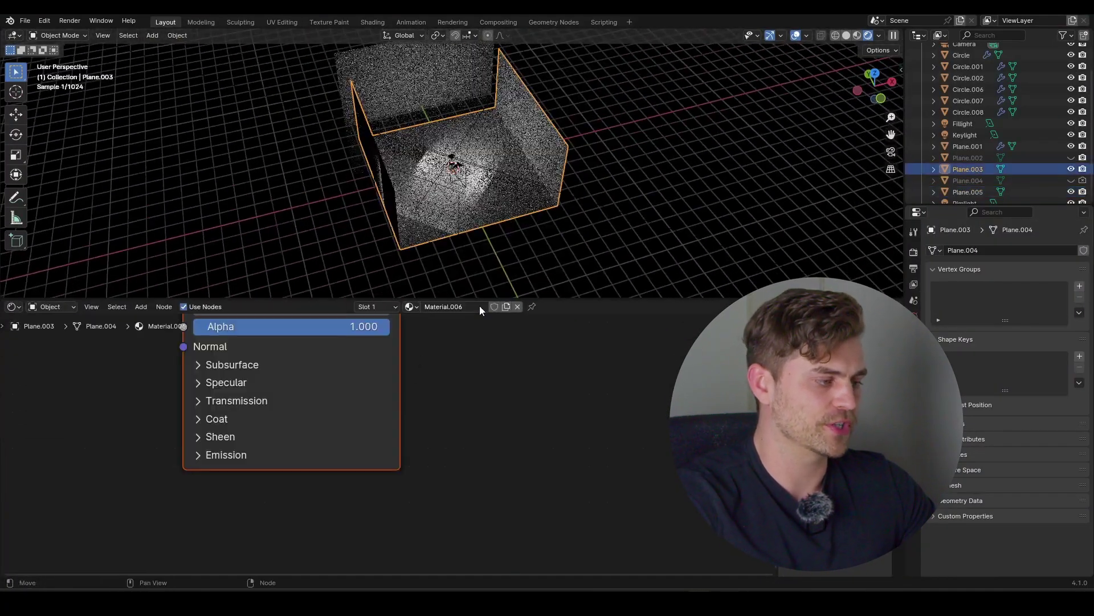
pyautogui.moveTo(296, 439); pyautogui.dragTo(399, 439)
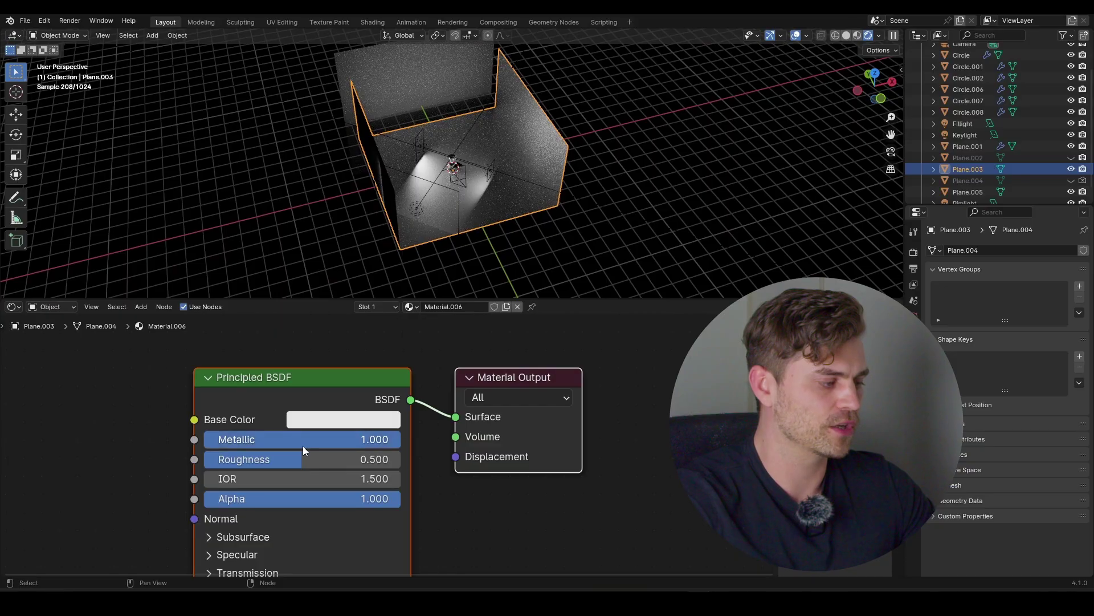
pyautogui.moveTo(304, 458); pyautogui.dragTo(205, 459)
pyautogui.press('KP_0')
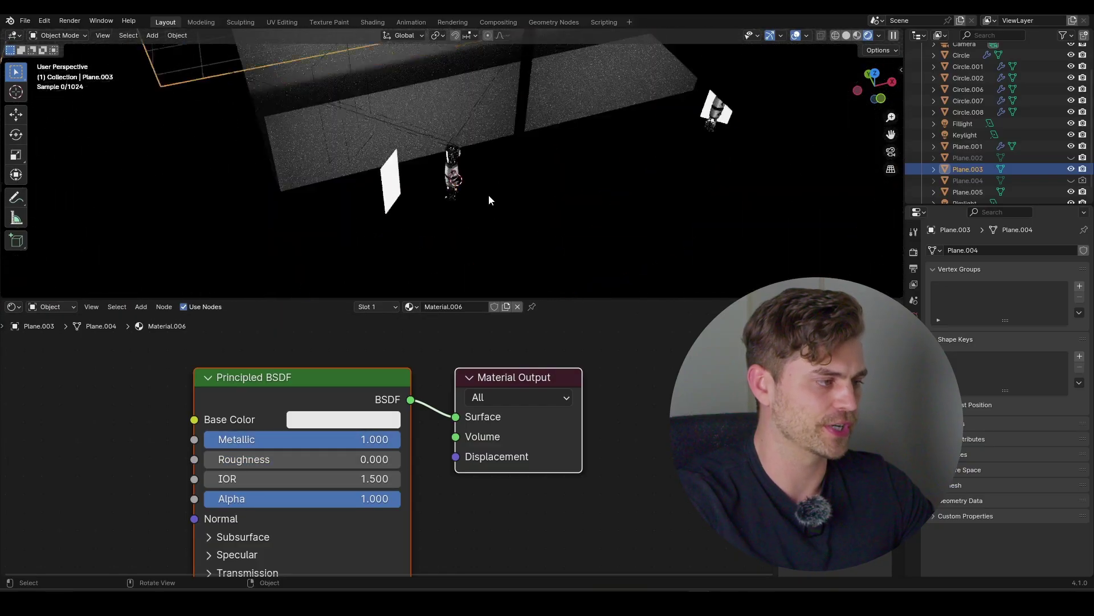
pyautogui.scroll(-2, 481, 192)
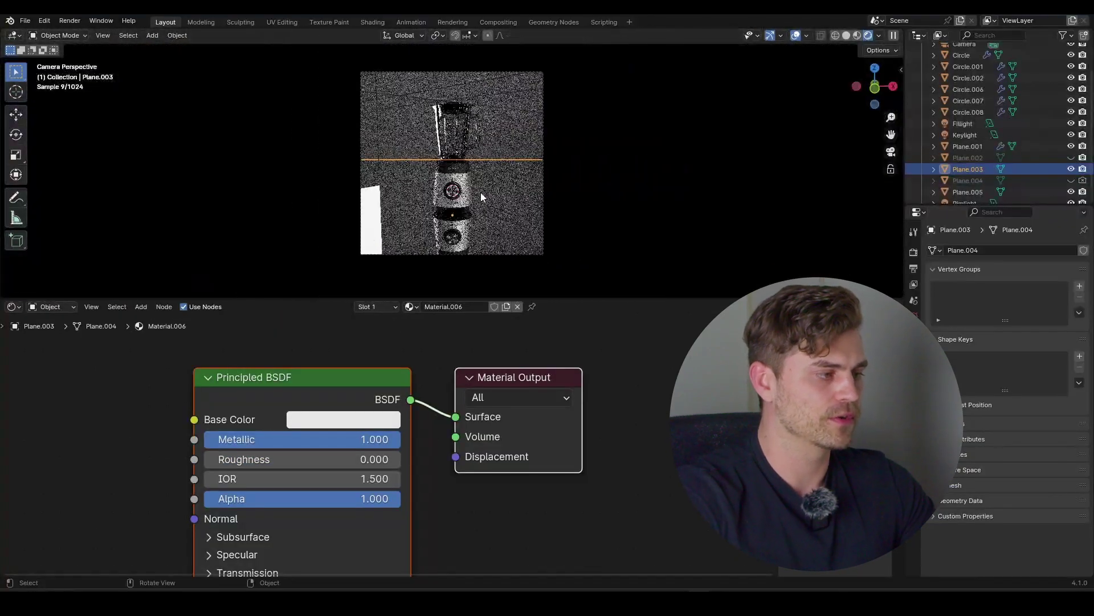
# Step: Give the rear plane Plane.005 a new material, replacing its Principled BSDF with an Emission shader connected to the output surface
pyautogui.click(528, 121)
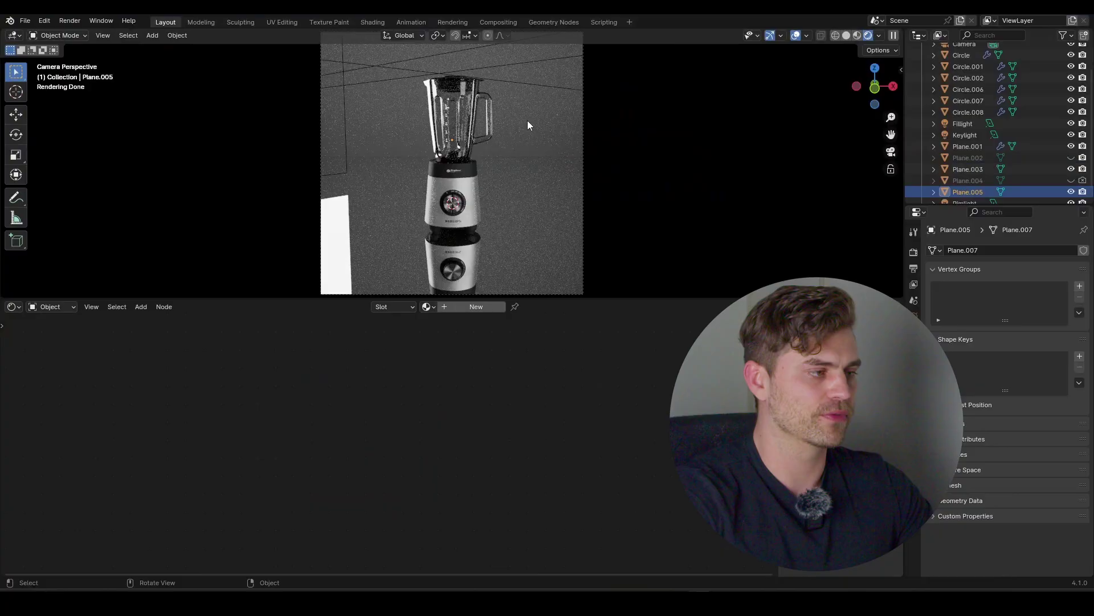
pyautogui.press('g')
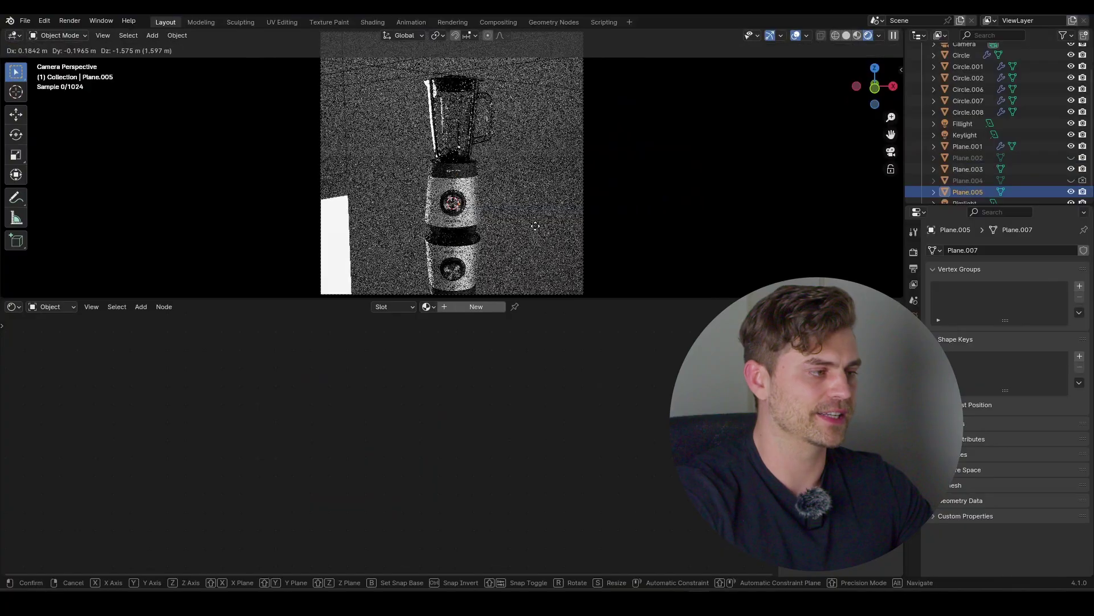
pyautogui.click(548, 168)
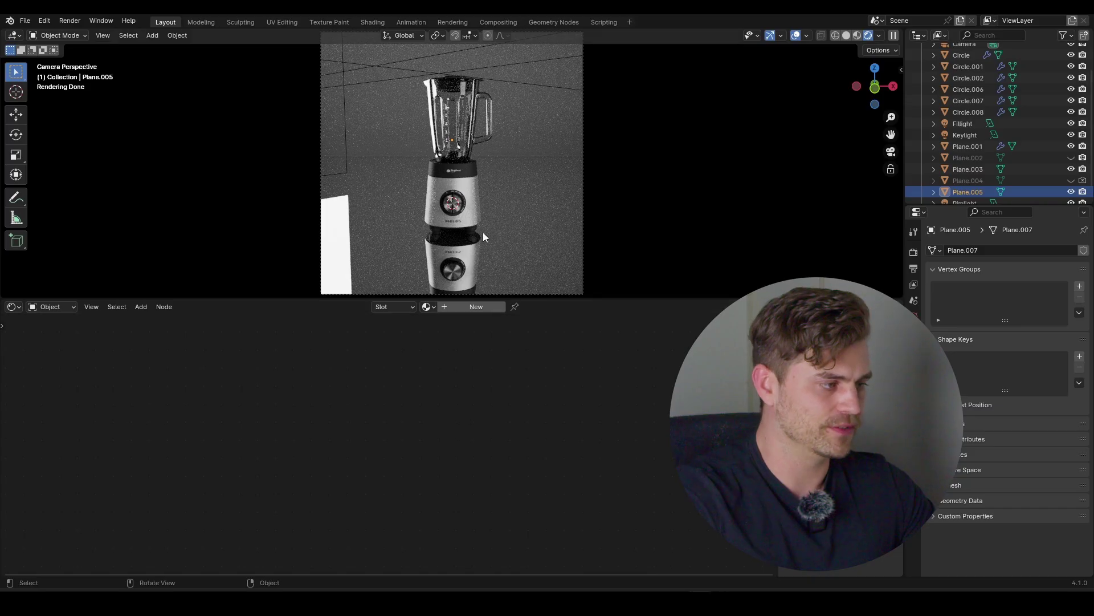
pyautogui.click(477, 307)
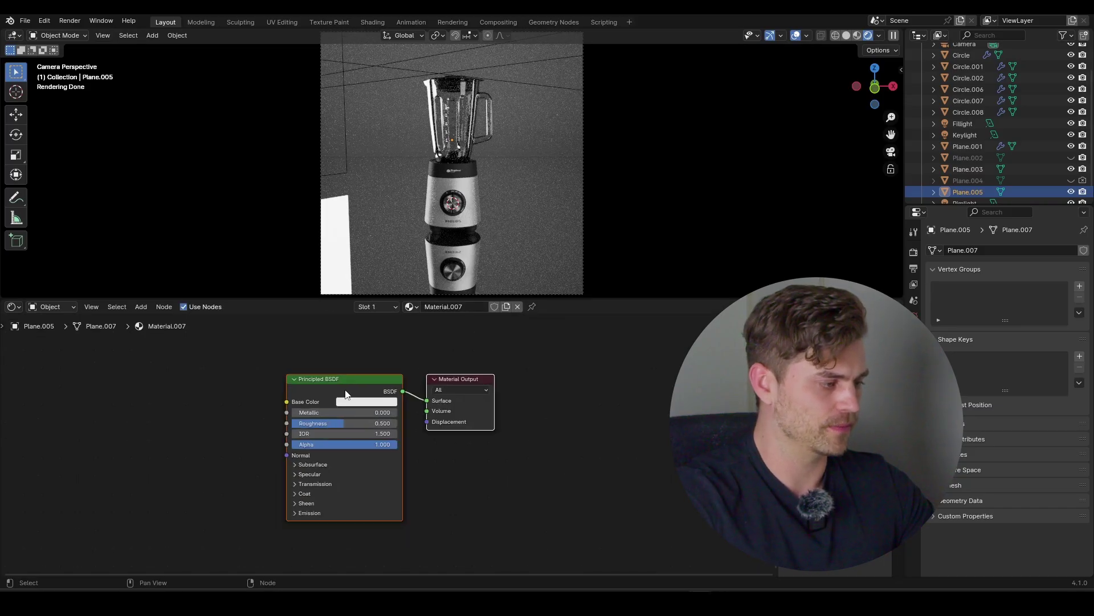
pyautogui.press('x')
pyautogui.hotkey('shift', 'a')
pyautogui.write('emi')
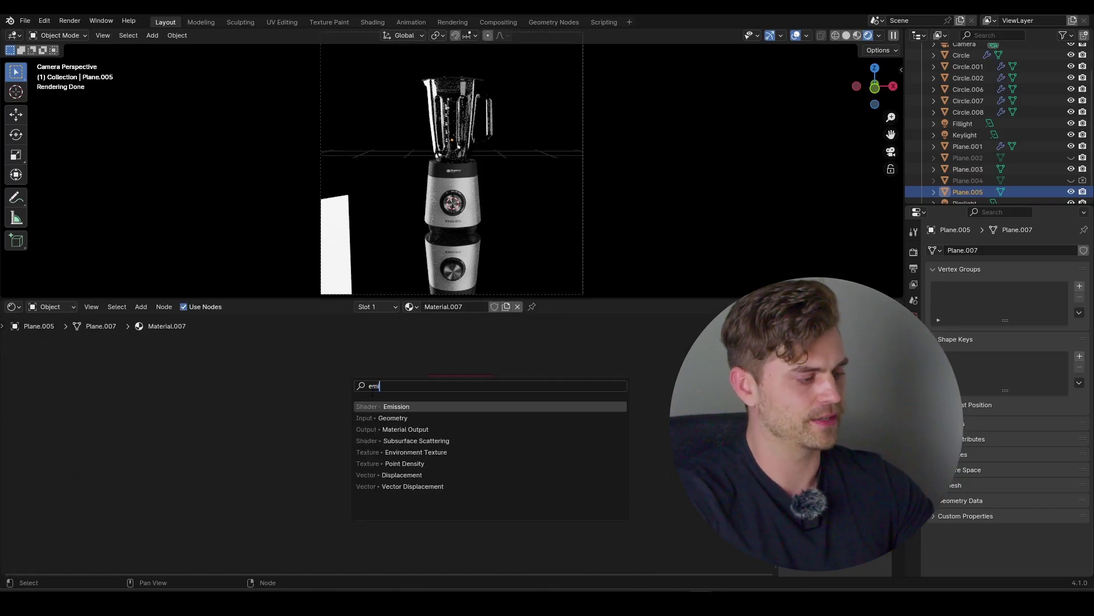
pyautogui.press('Return')
pyautogui.click(313, 382)
pyautogui.moveTo(384, 398); pyautogui.dragTo(427, 401)
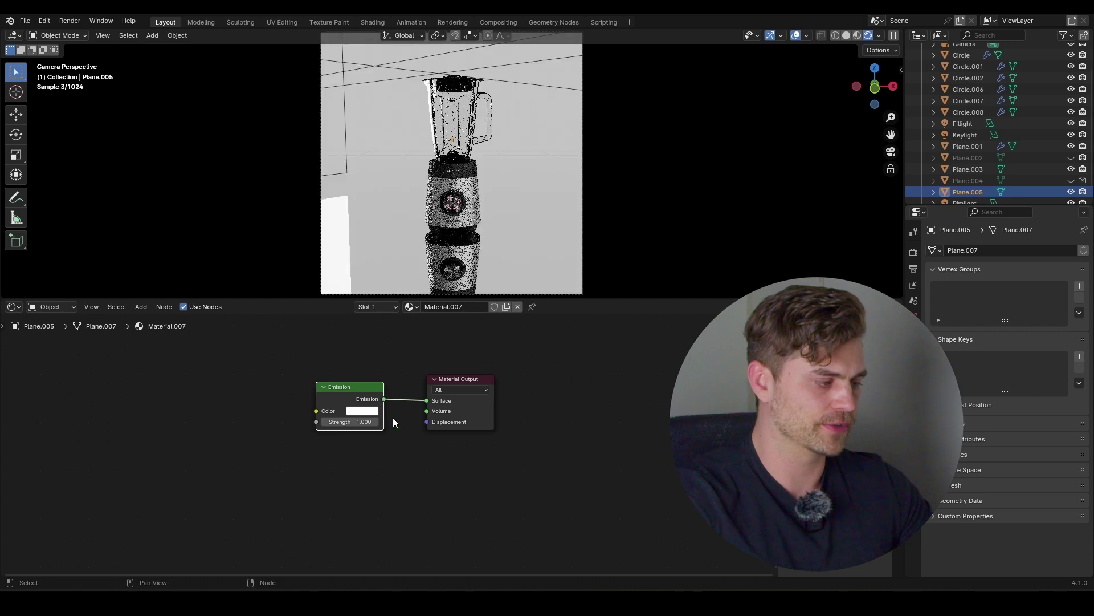
# Step: Hide the viewport overlays and set the rear plane's emission strength to 1.3
pyautogui.scroll(6, 391, 433)
pyautogui.scroll(1, 518, 186)
pyautogui.hotkey('shift', 'alt', 'z')
pyautogui.scroll(-1, 522, 189)
pyautogui.scroll(-3, 478, 181)
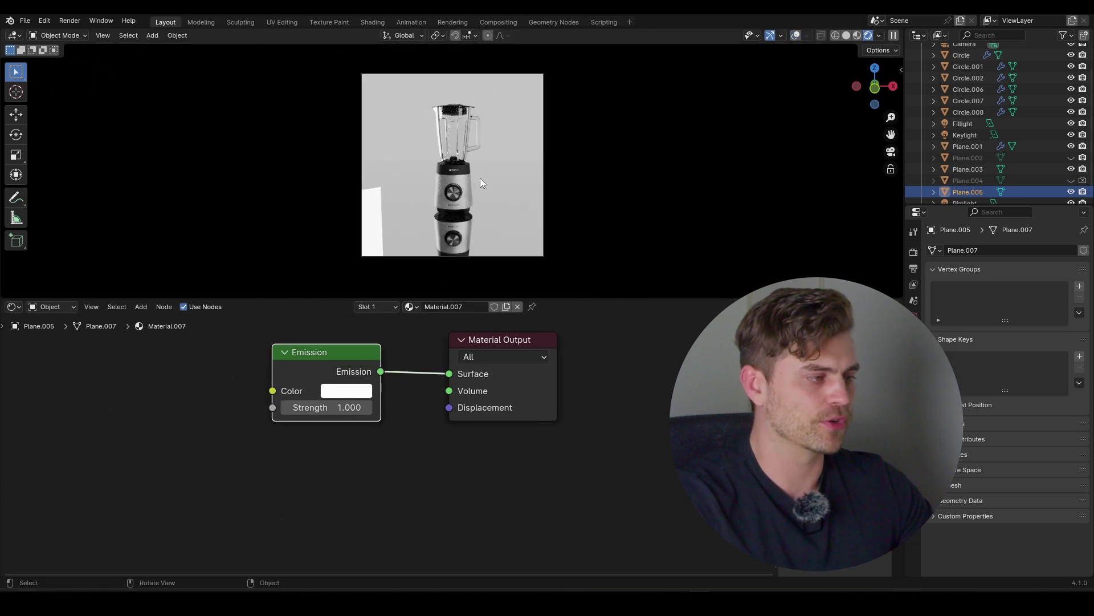
pyautogui.scroll(2, 479, 181)
pyautogui.doubleClick(353, 407)
pyautogui.write('1')
pyautogui.press('Return')
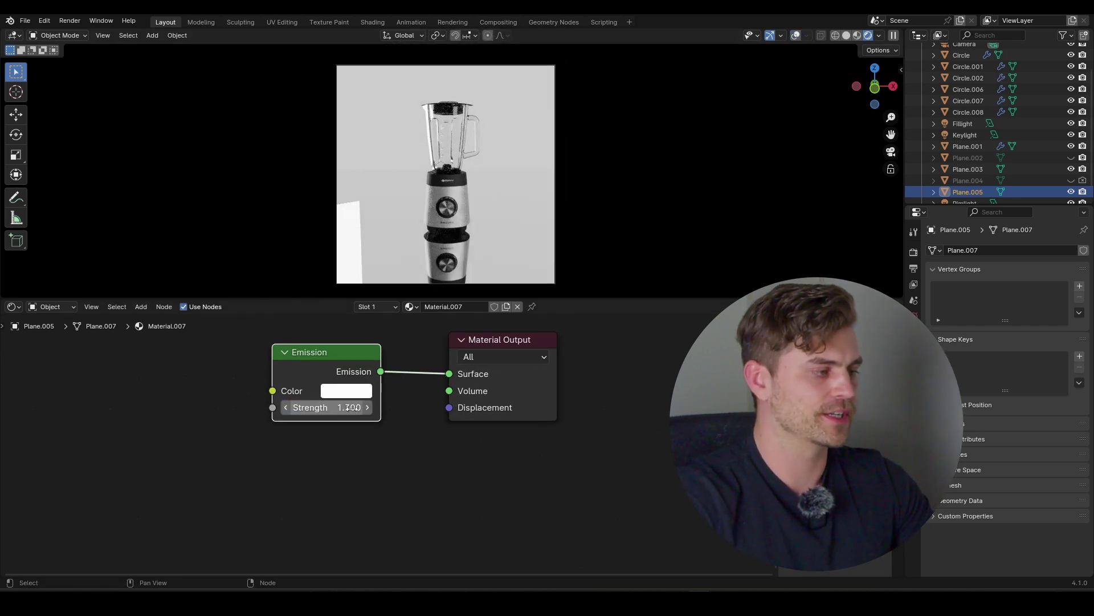
pyautogui.scroll(3, 476, 129)
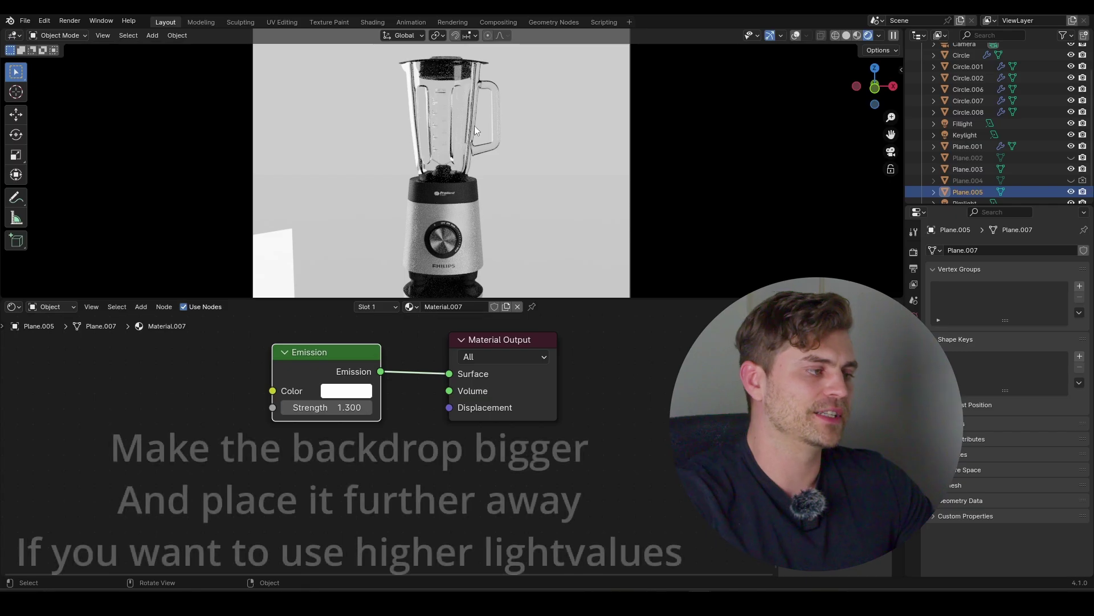
# Step: Try emission strengths of 24.7 and 22.8 on the rear plane and return the strength to 1.3
pyautogui.moveTo(337, 408); pyautogui.dragTo(471, 408)
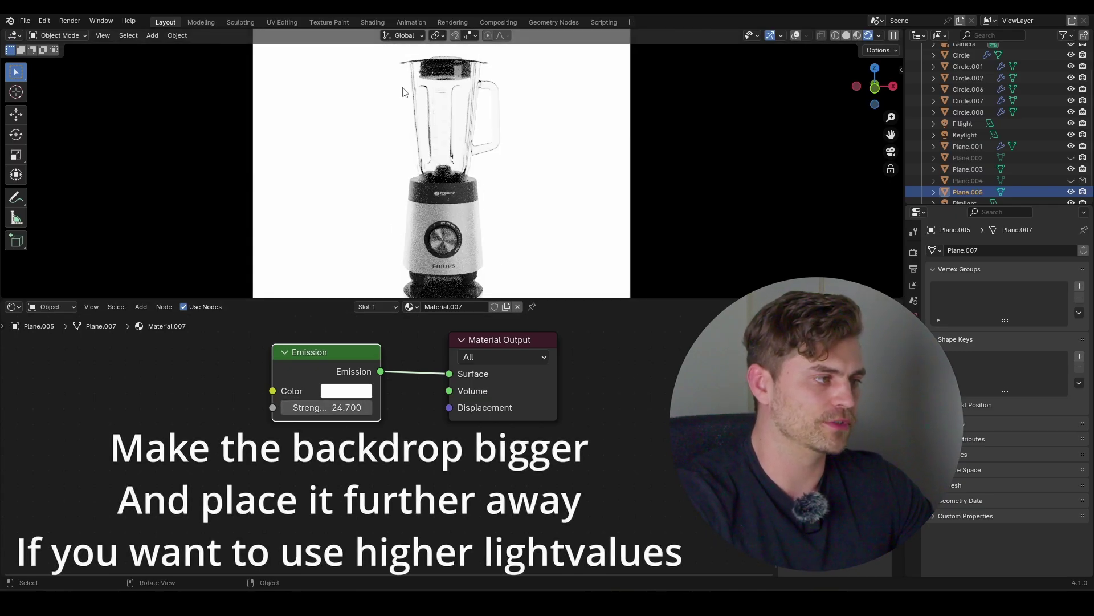
pyautogui.moveTo(350, 409); pyautogui.dragTo(339, 409)
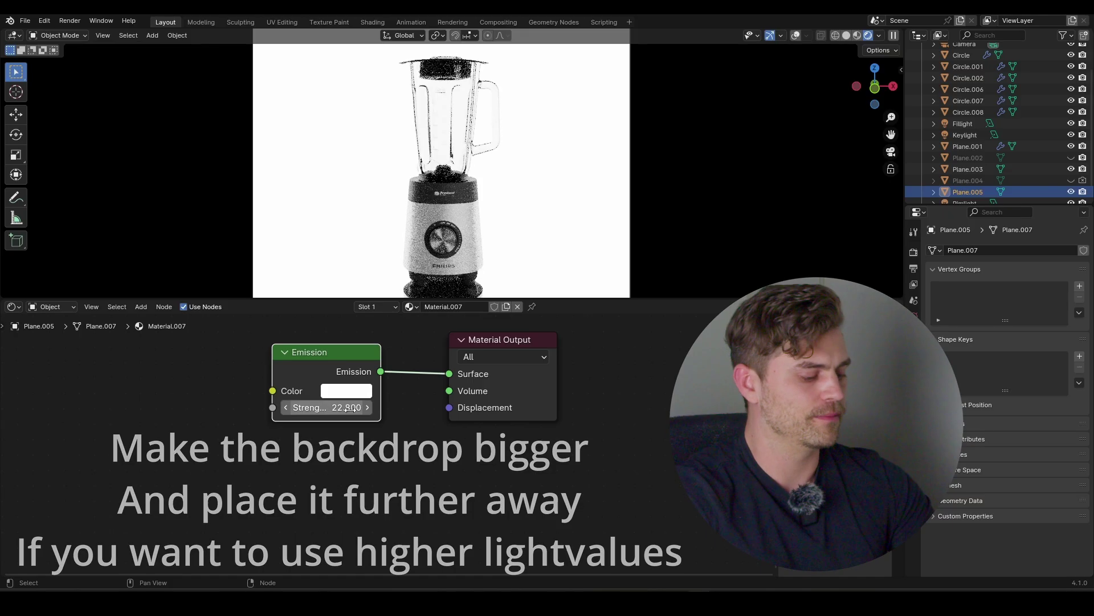
pyautogui.doubleClick(348, 407)
pyautogui.write('1.3')
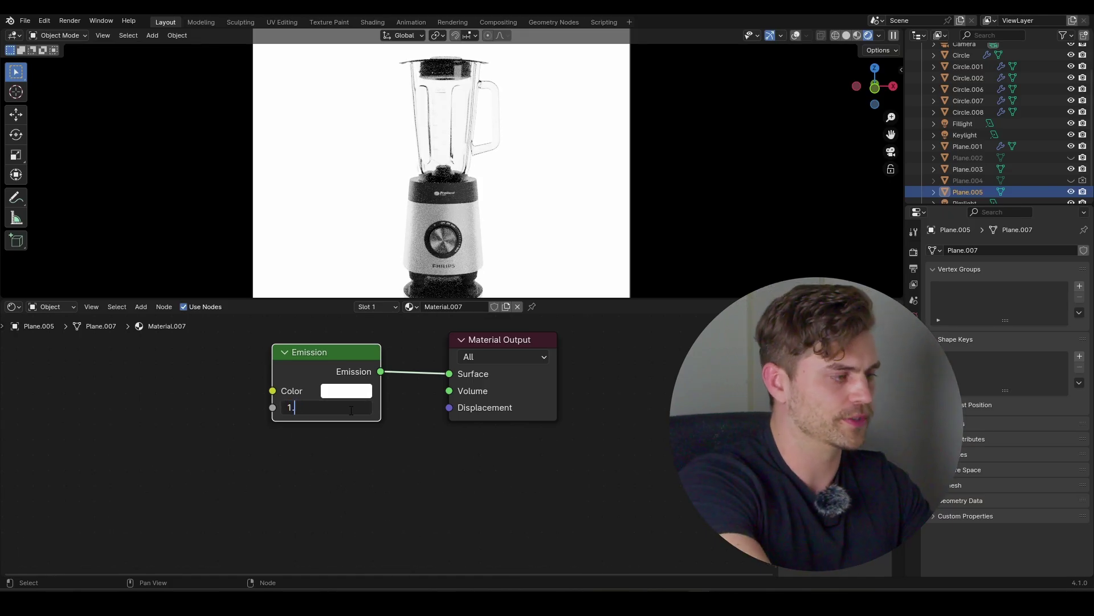
pyautogui.press('Return')
pyautogui.scroll(-3, 487, 141)
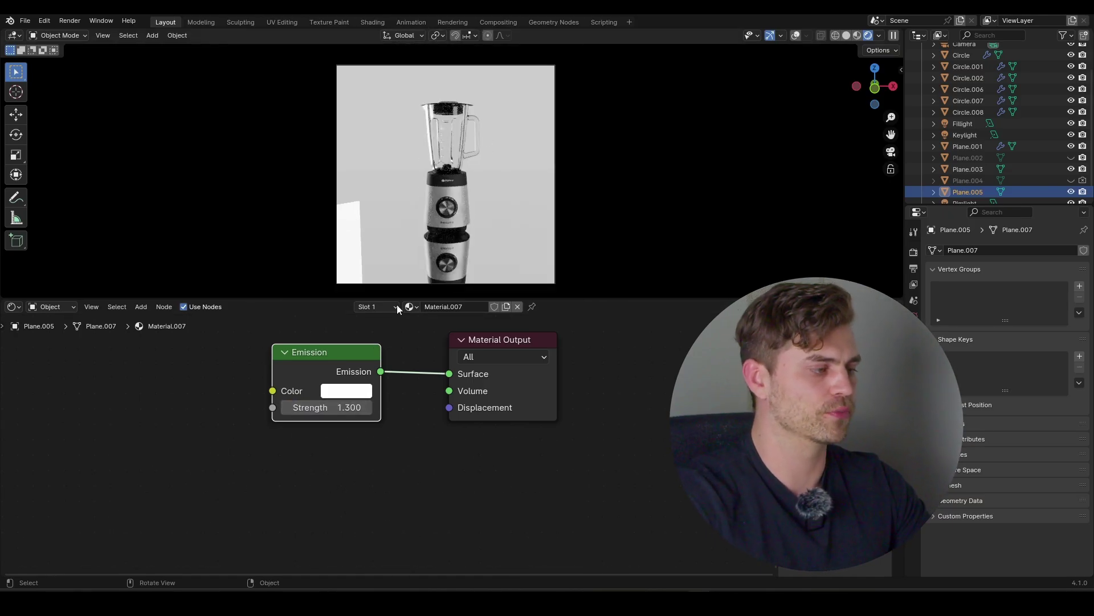
# Step: Set the rear plane's emission strength to 1.4 and select the reflective Plane.003
pyautogui.moveTo(350, 409); pyautogui.dragTo(351, 408)
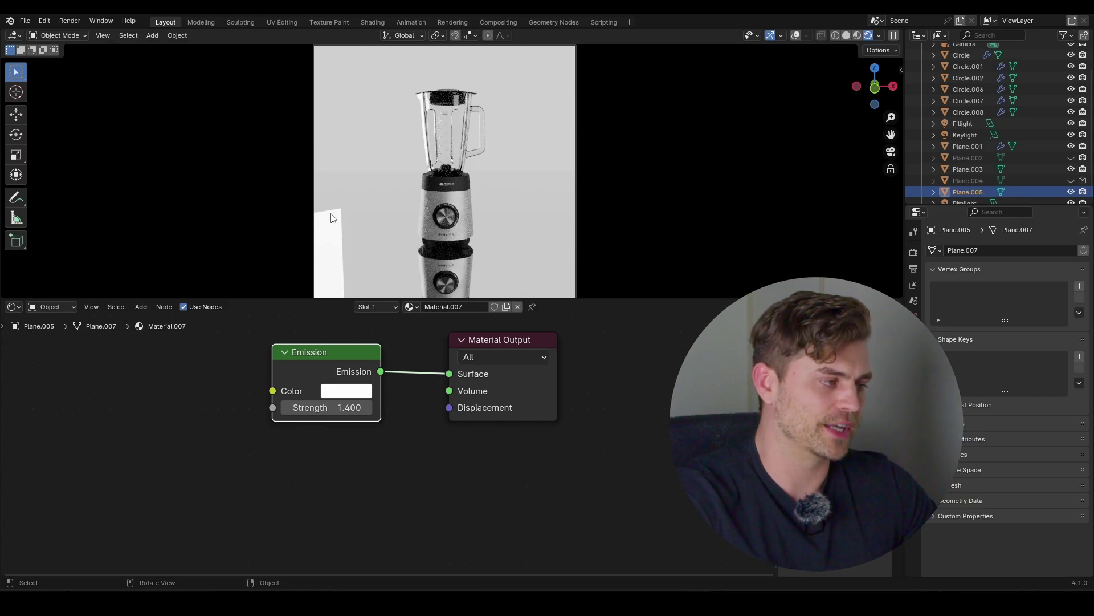
pyautogui.click(334, 218)
pyautogui.scroll(-3, 334, 217)
pyautogui.scroll(-1, 990, 162)
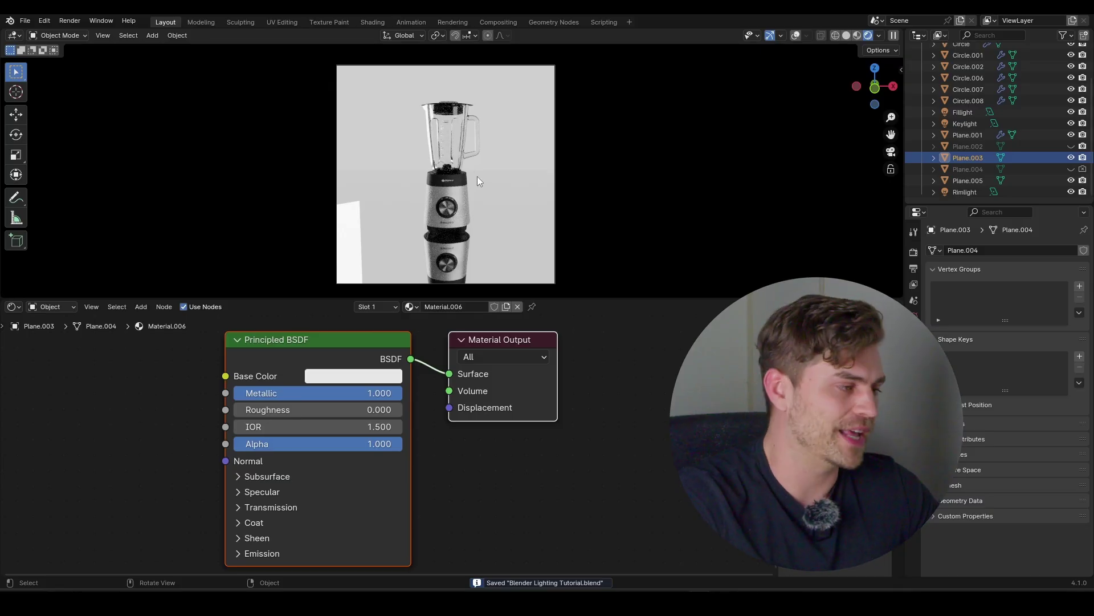
# Step: Create a new light linking collection for the Rimlight in its object properties
pyautogui.moveTo(412, 137); pyautogui.dragTo(413, 141, button='middle')
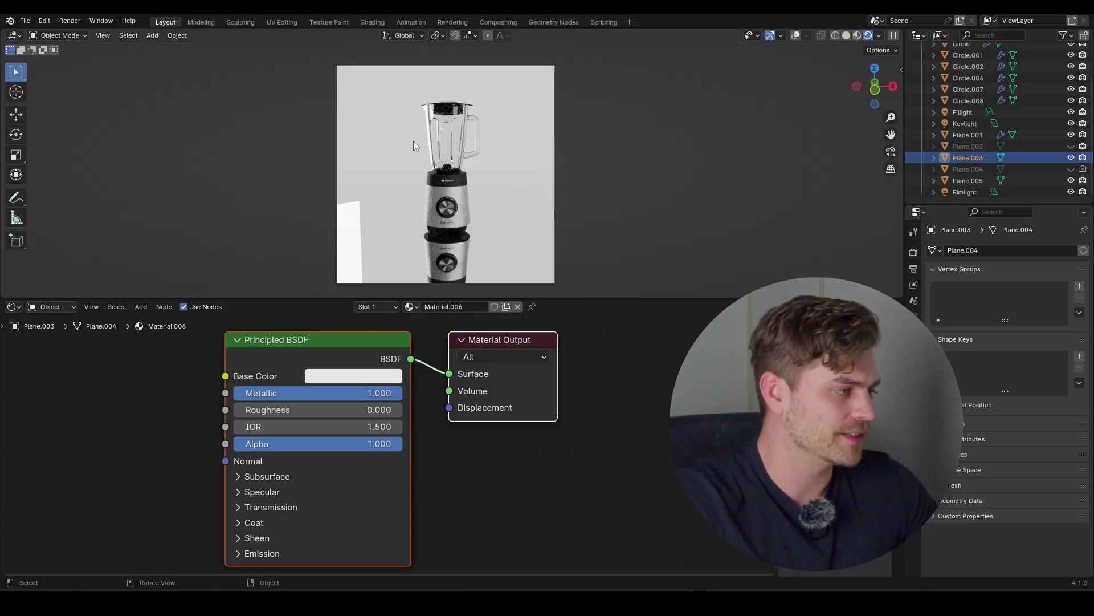
pyautogui.scroll(-2, 372, 155)
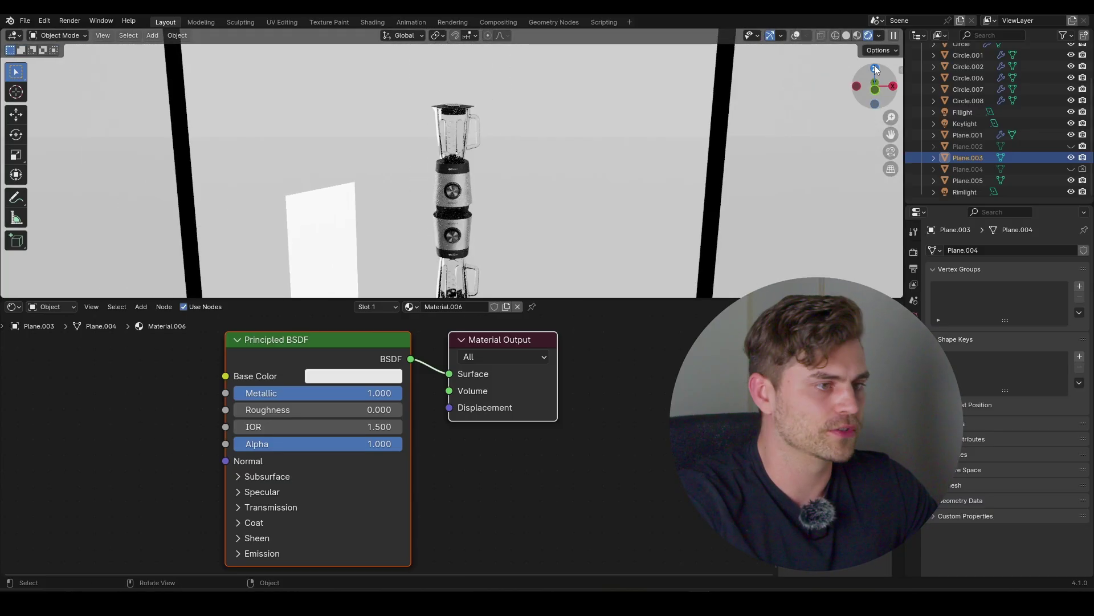
pyautogui.click(970, 194)
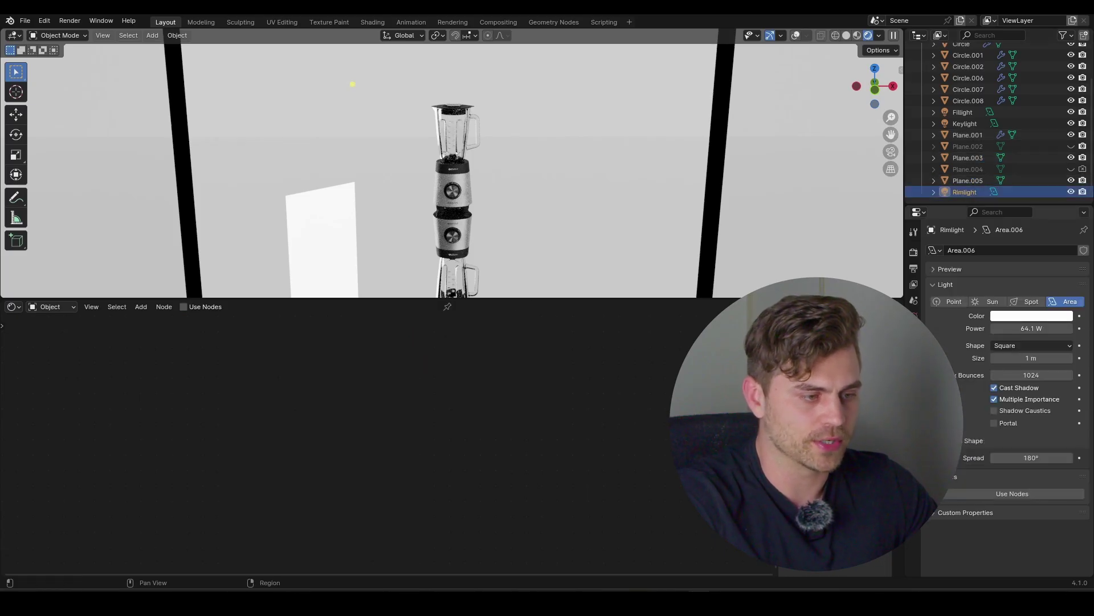
pyautogui.click(914, 355)
pyautogui.scroll(-1, 955, 380)
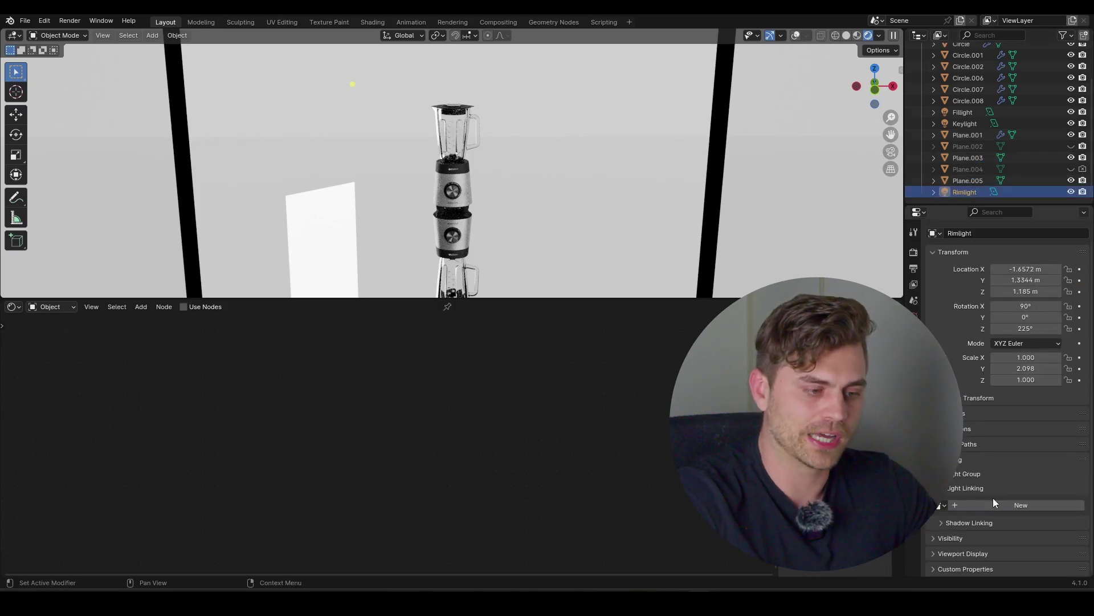
pyautogui.click(1011, 505)
# Step: Add the reflective floor Plane.003 to the Rimlight's light linking collection and exclude it from the light
pyautogui.scroll(-5, 542, 263)
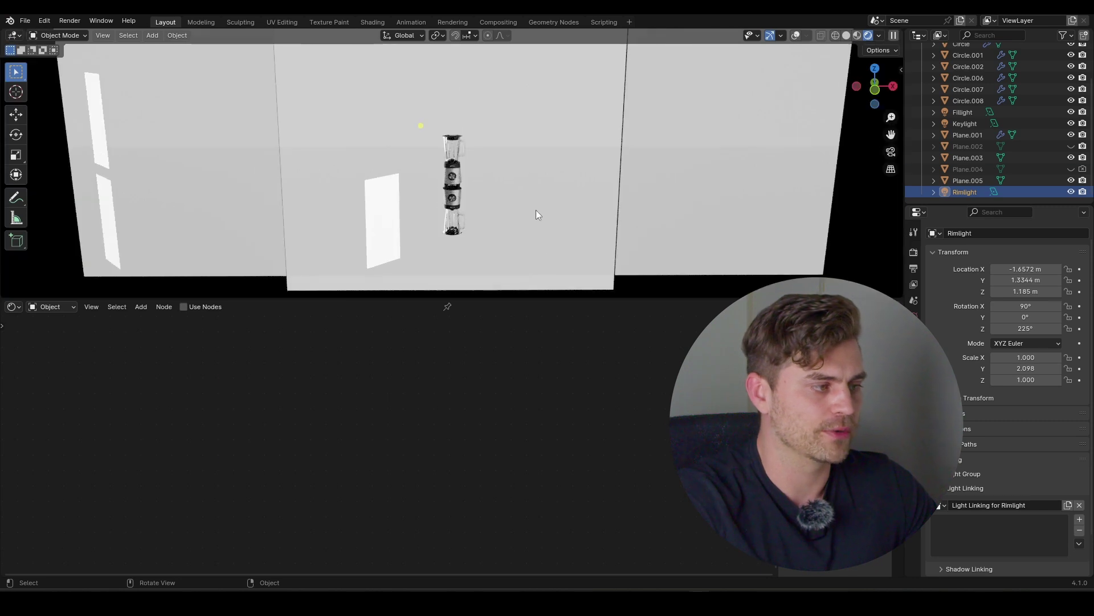
pyautogui.click(536, 210)
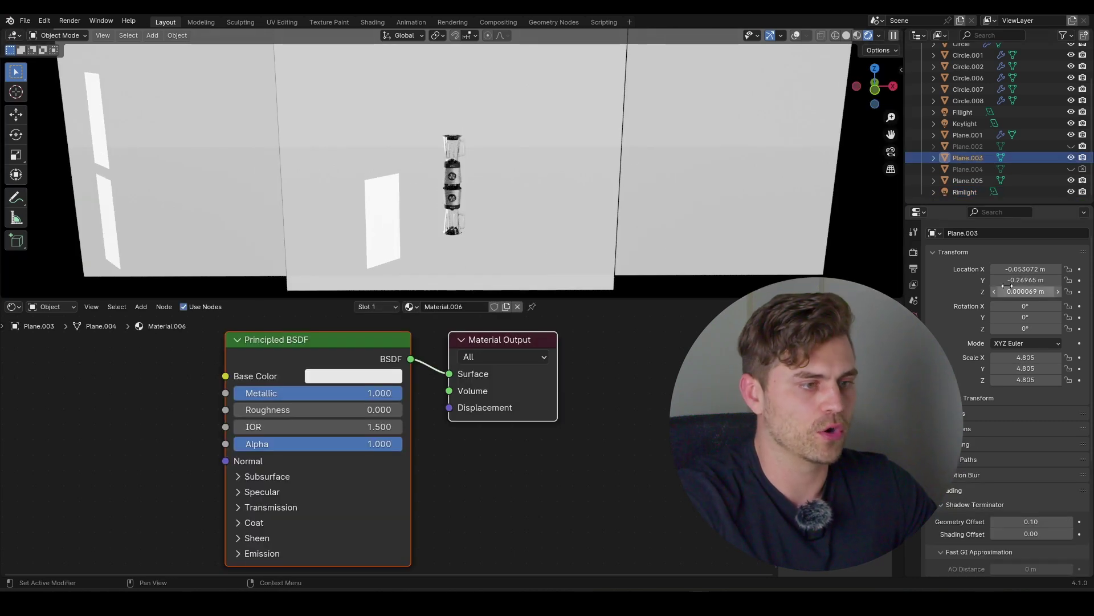
pyautogui.click(973, 190)
pyautogui.moveTo(980, 158); pyautogui.dragTo(1008, 525)
pyautogui.press('KP_0')
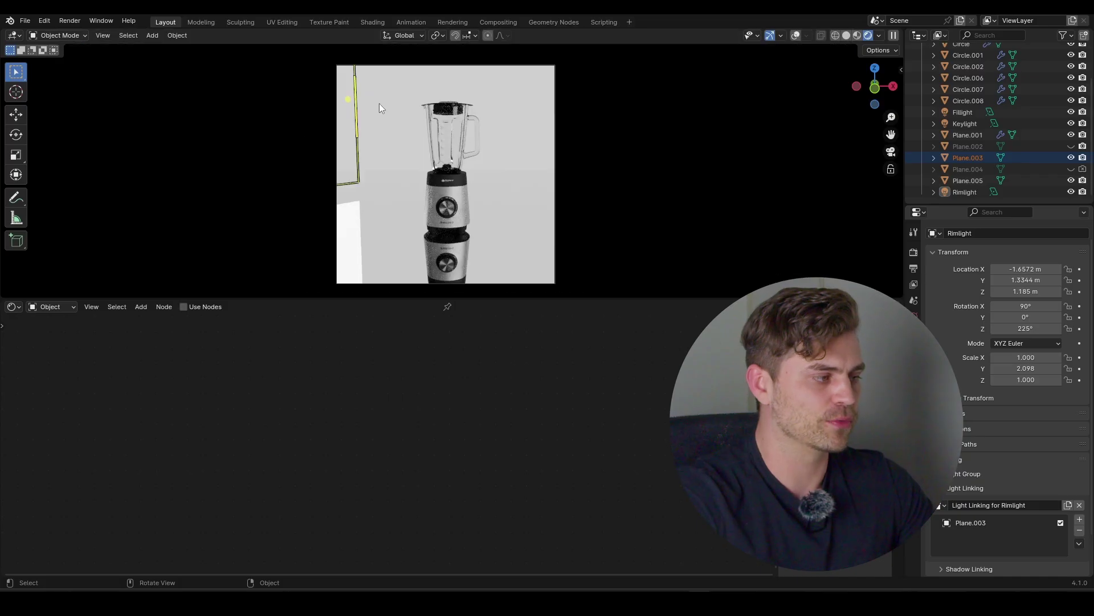
pyautogui.click(1061, 523)
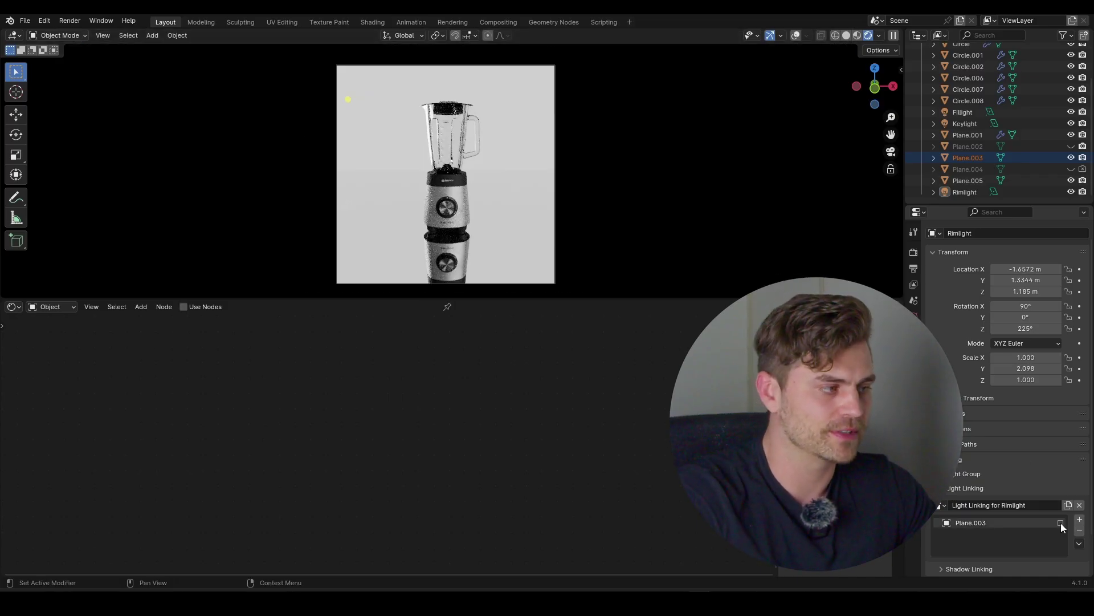
pyautogui.scroll(1, 401, 186)
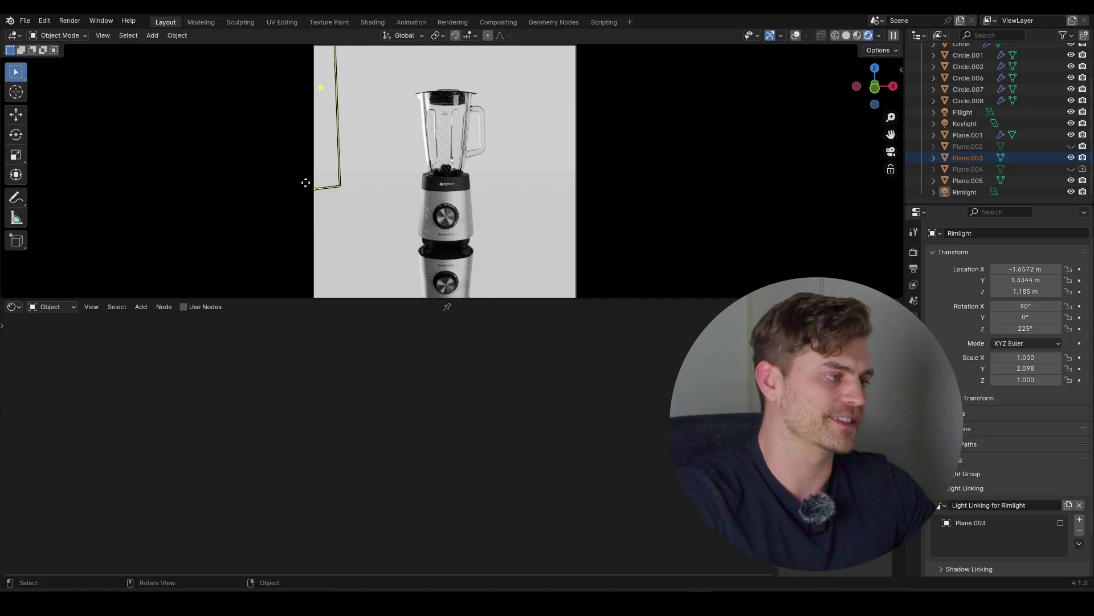
pyautogui.scroll(-2, 435, 232)
pyautogui.scroll(1, 458, 213)
# Step: Set the reflective floor's roughness to 0.186 and the rear plane's emission strength to 5.6
pyautogui.click(505, 201)
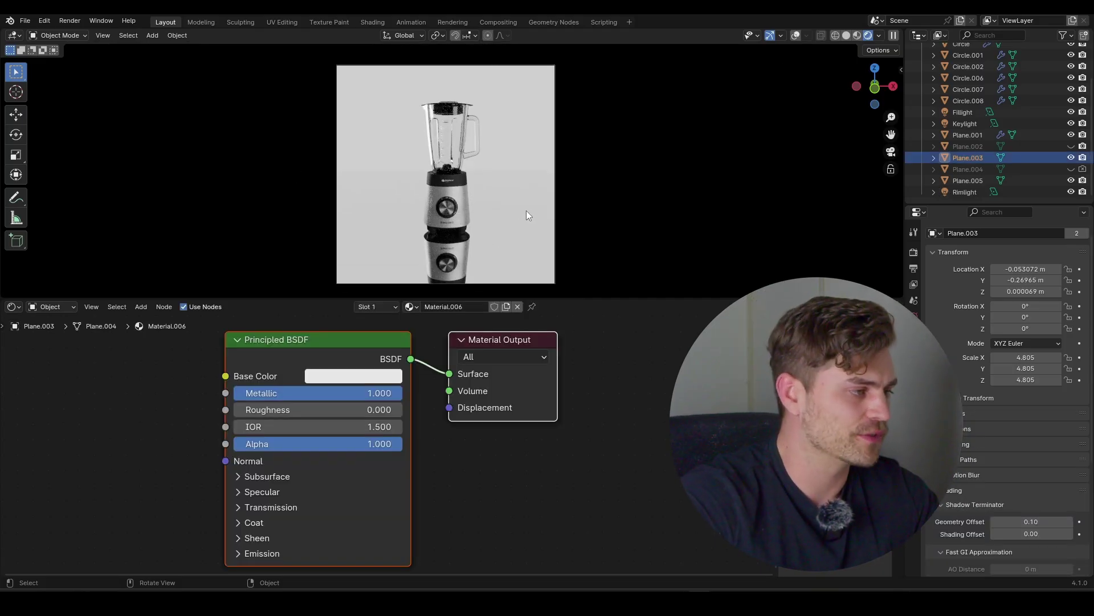
pyautogui.moveTo(265, 410); pyautogui.dragTo(297, 410)
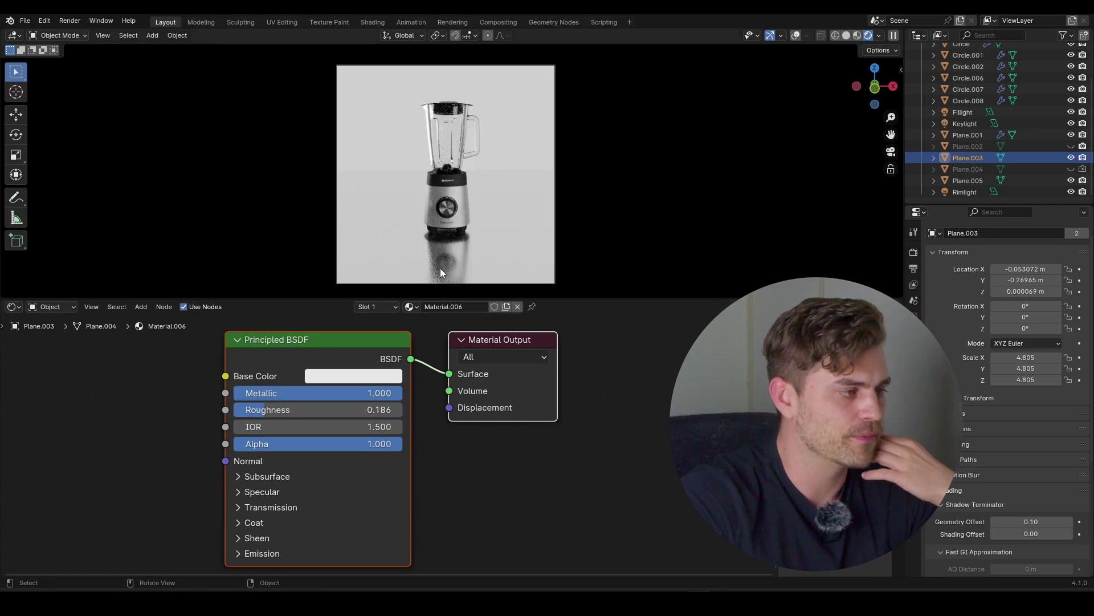
pyautogui.click(389, 98)
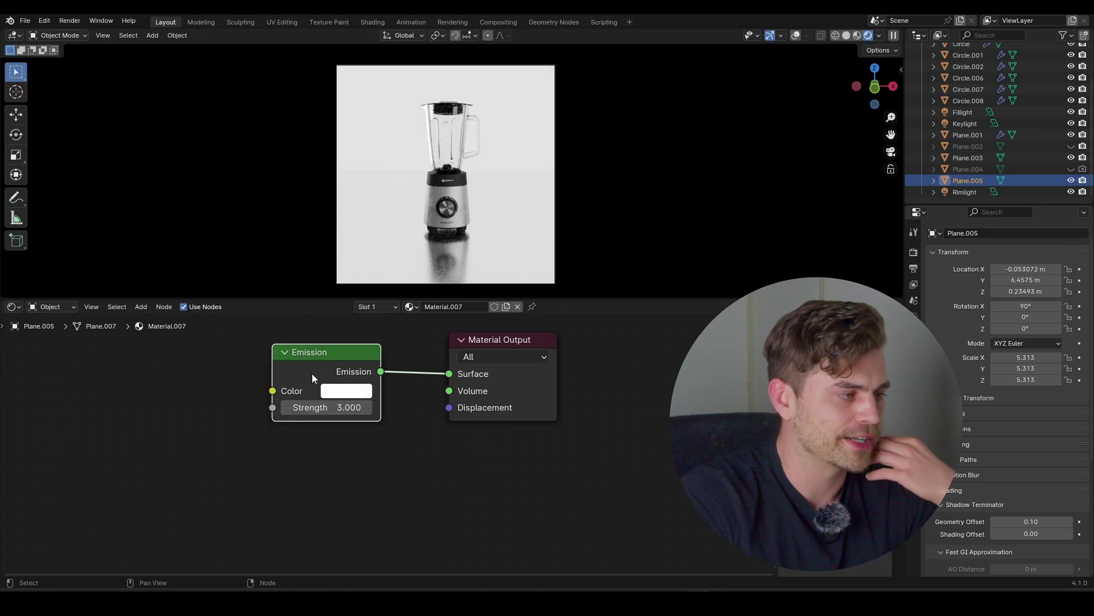
# Step: Move the rear plane toward the blender along Y to about 4.57 m and save the file
pyautogui.moveTo(419, 233); pyautogui.dragTo(339, 188, button='middle')
pyautogui.press('g')
pyautogui.press('y')
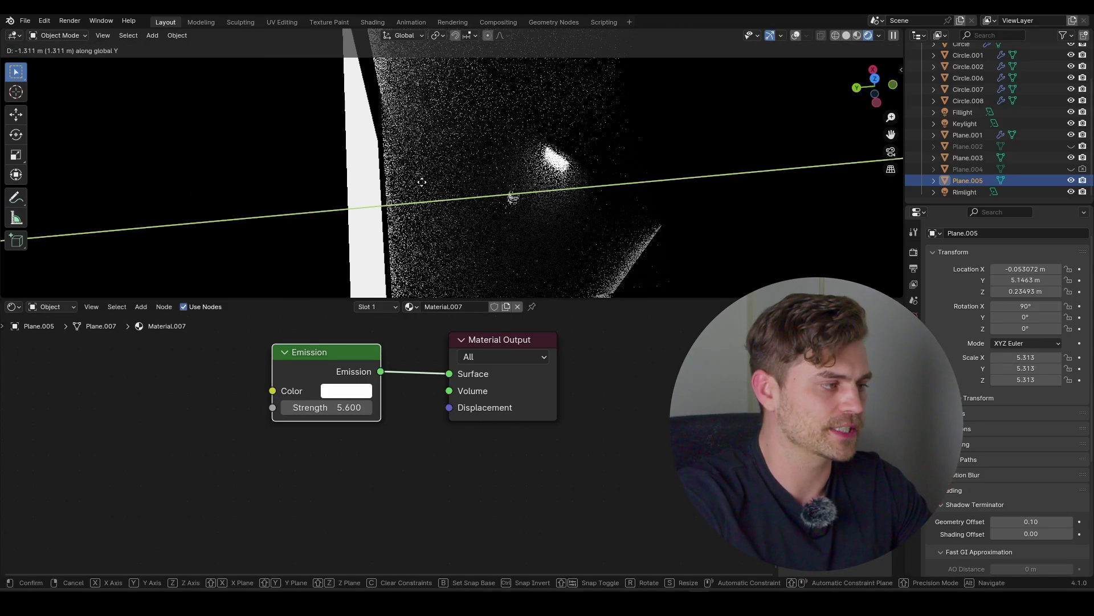
pyautogui.click(374, 151)
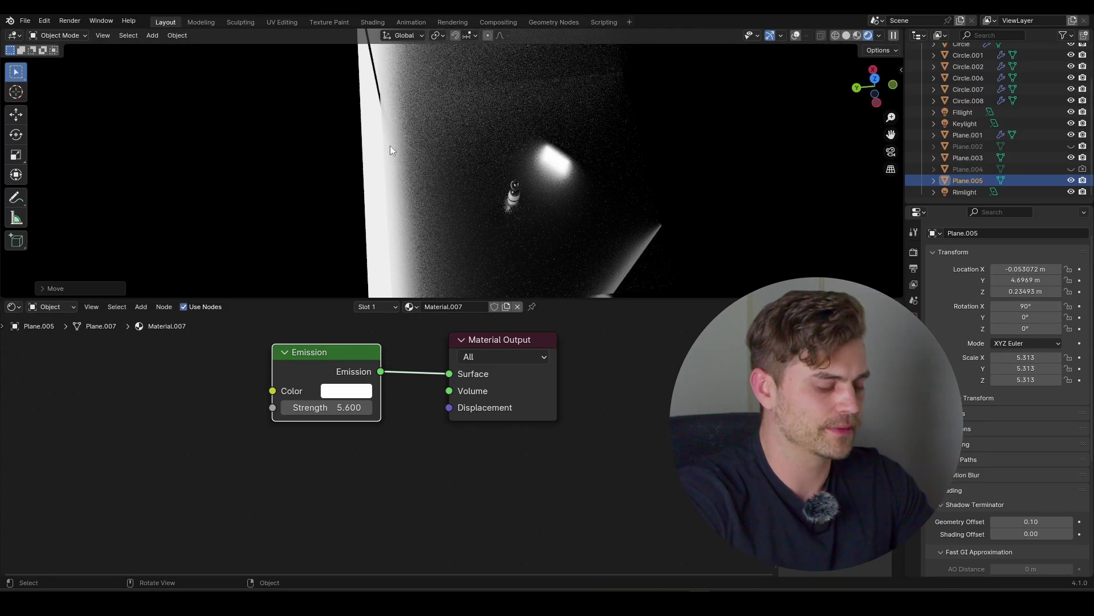
pyautogui.press('KP_0')
pyautogui.hotkey('ctrl', 's')
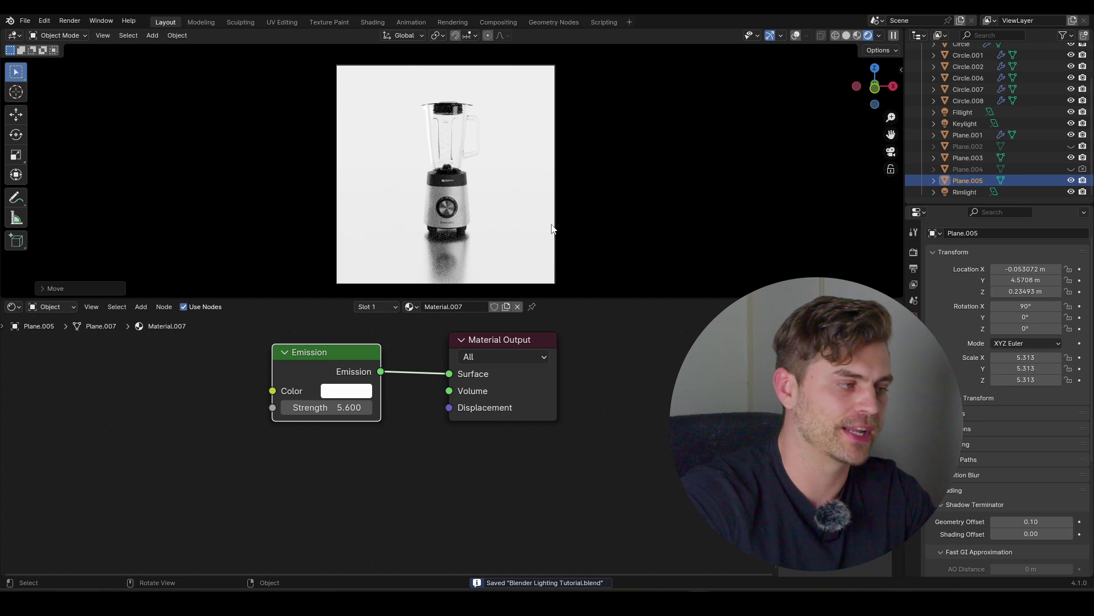
# Step: Lower the reflective floor's roughness to 0.077
pyautogui.click(519, 251)
pyautogui.moveTo(299, 418); pyautogui.dragTo(280, 418)
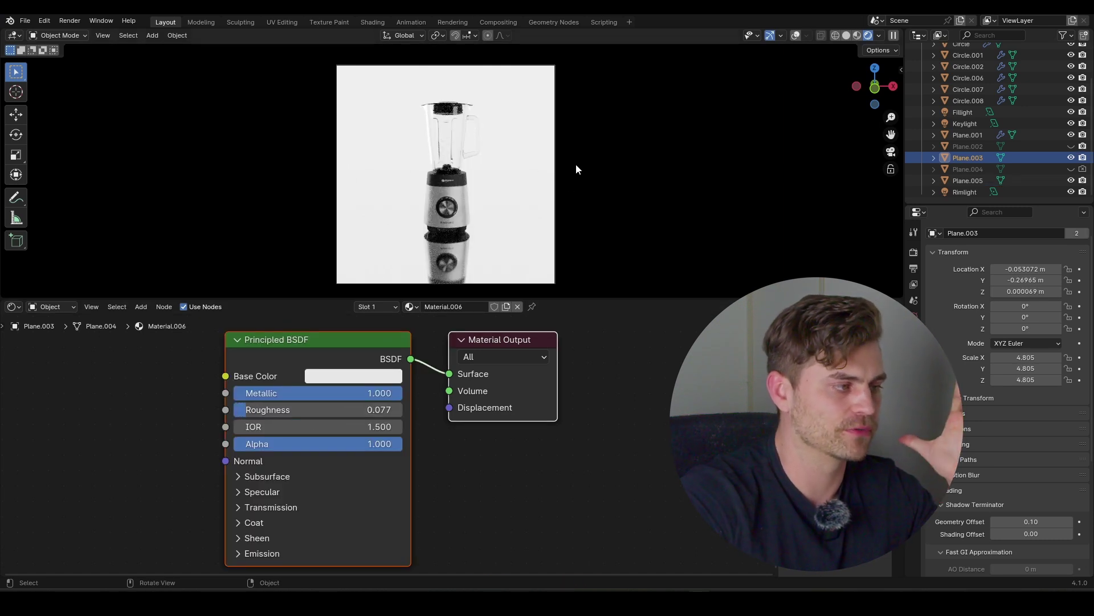
# Step: Try an orange emission color on the rear plane and change it to turquoise
pyautogui.click(536, 112)
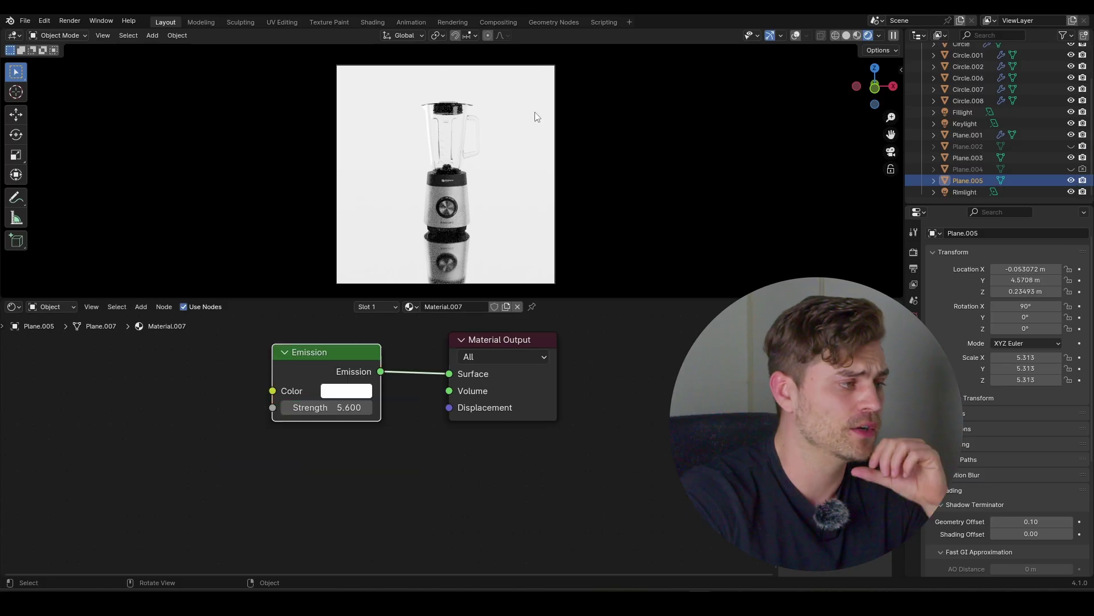
pyautogui.click(361, 392)
pyautogui.click(367, 251)
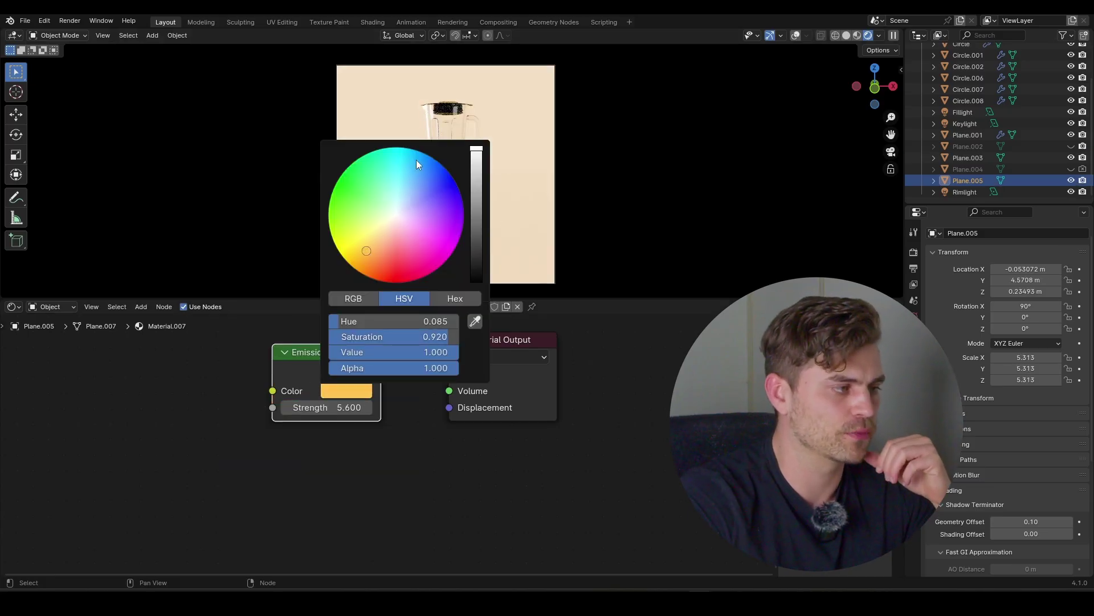
pyautogui.click(345, 391)
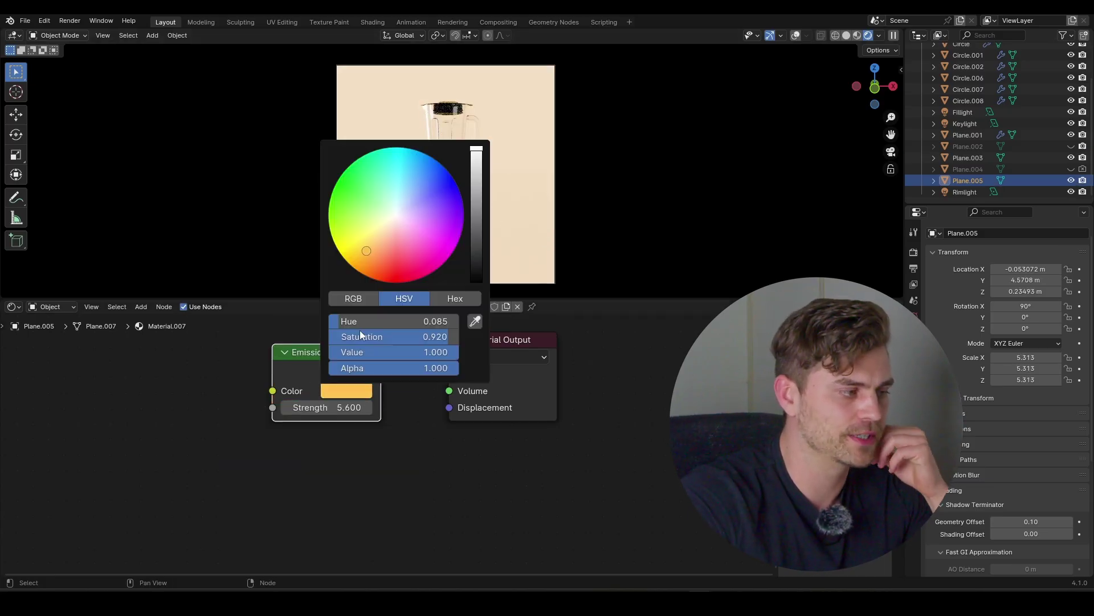
pyautogui.click(459, 237)
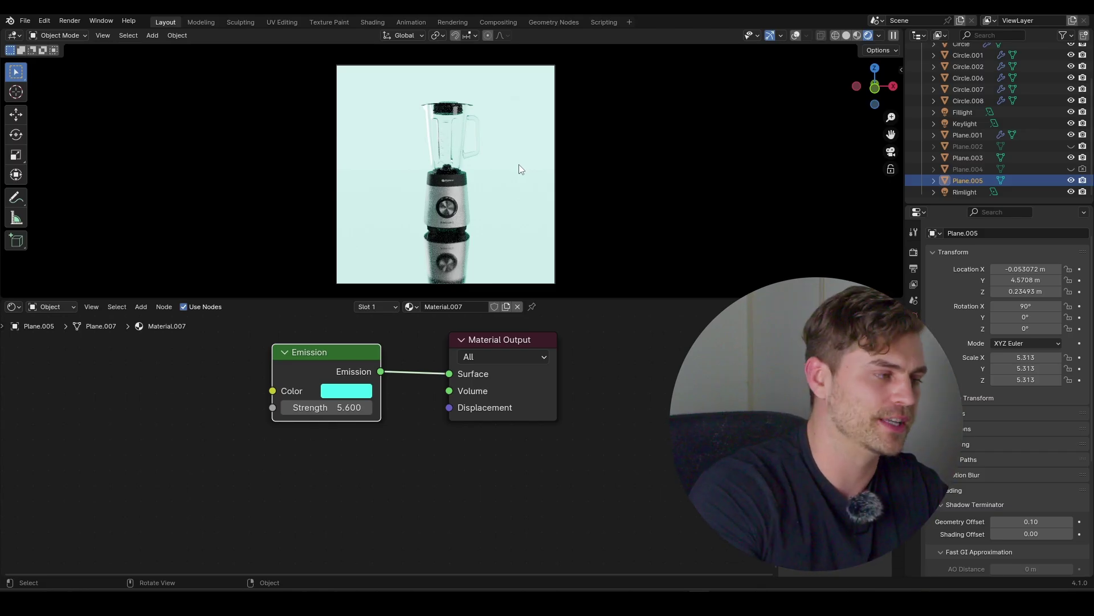
pyautogui.scroll(1, 519, 164)
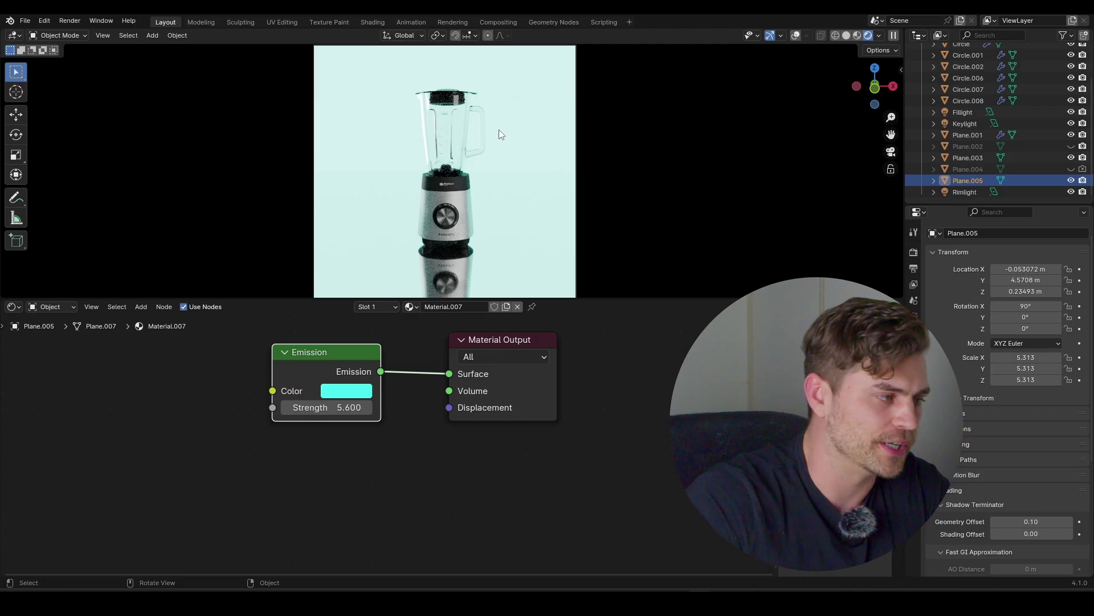
pyautogui.scroll(-1, 498, 135)
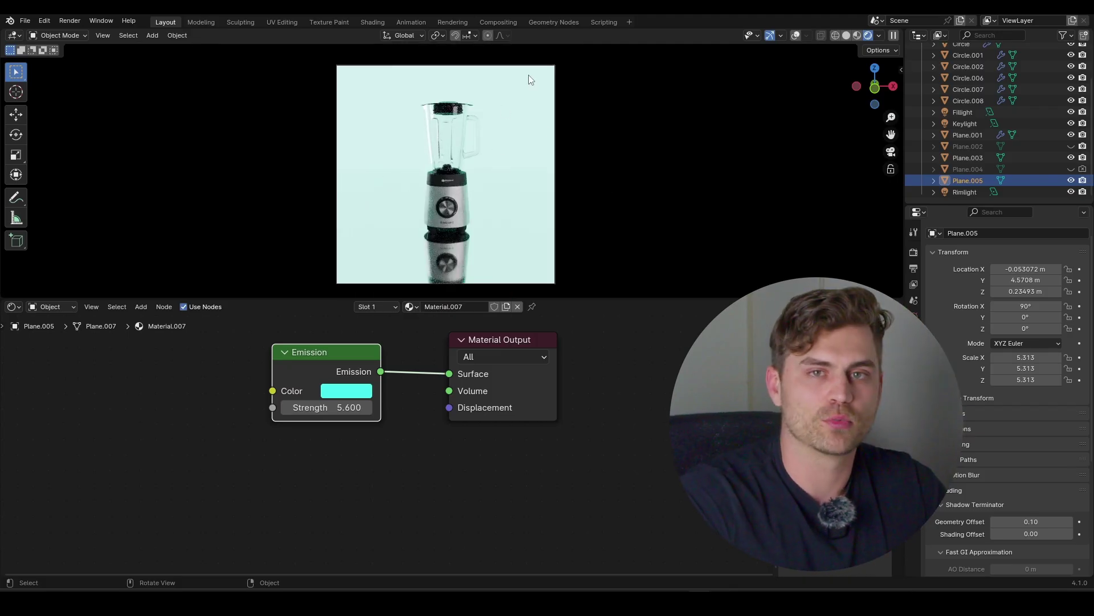
# Step: Delete the key, fill and rim lights, the reflective floor and the emissive rear plane, and show the curved backdrop Plane.004
pyautogui.moveTo(466, 125); pyautogui.dragTo(470, 98, button='middle')
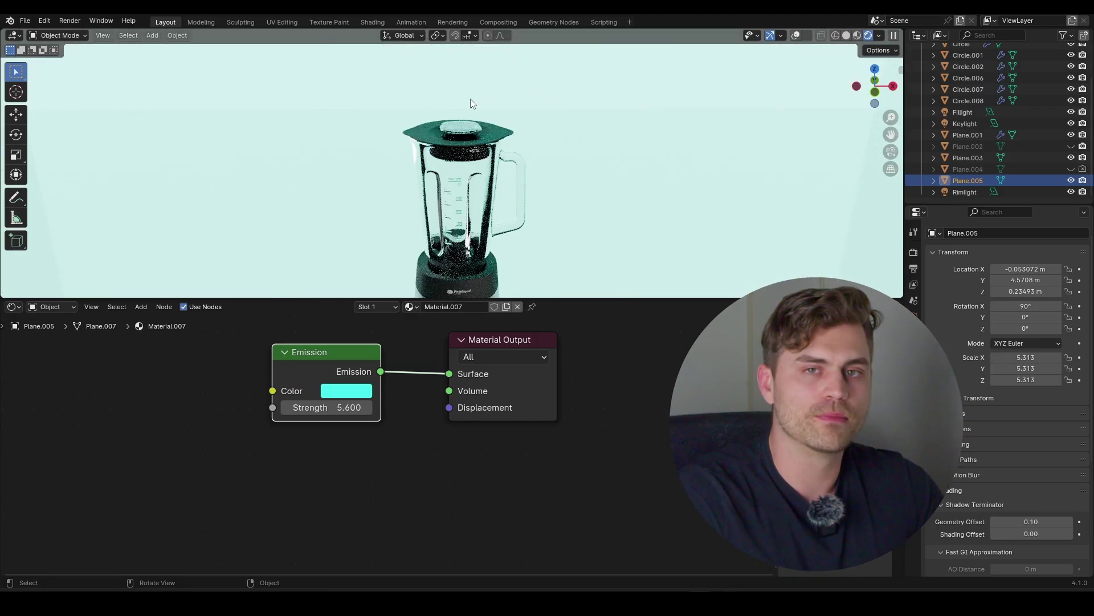
pyautogui.scroll(-2, 494, 134)
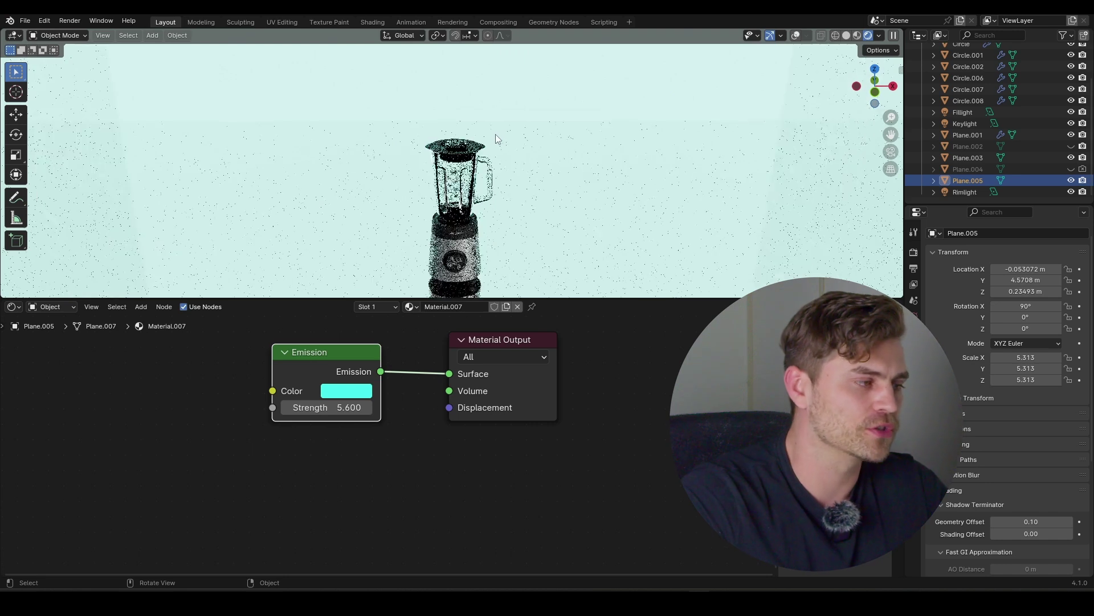
pyautogui.press('Delete')
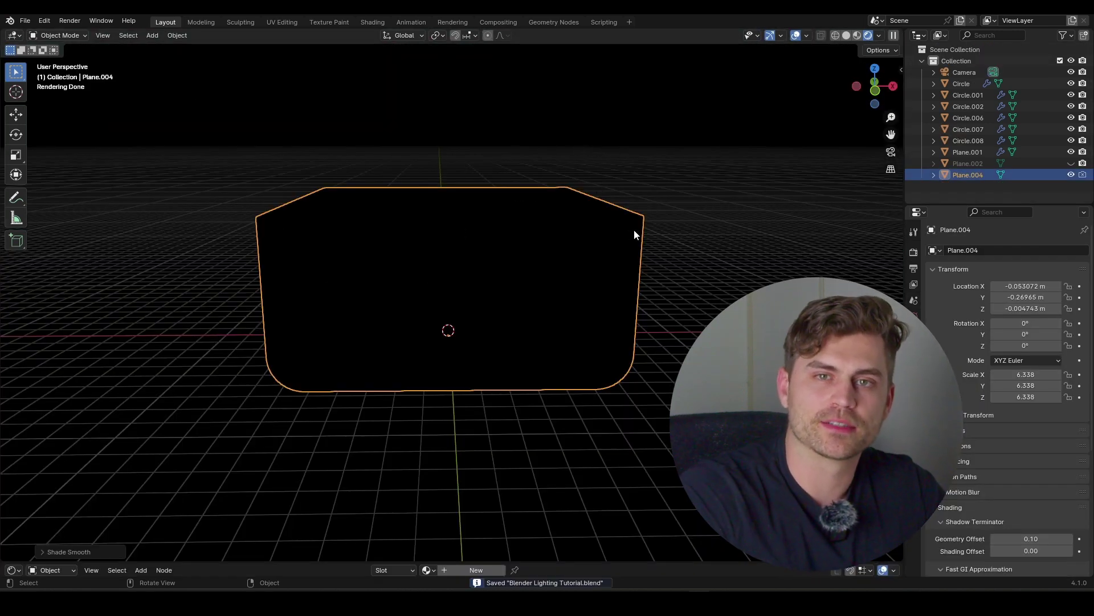
# Step: Add an area light at the blender and rotate it 90° around the Y axis
pyautogui.hotkey('shift', 'a')
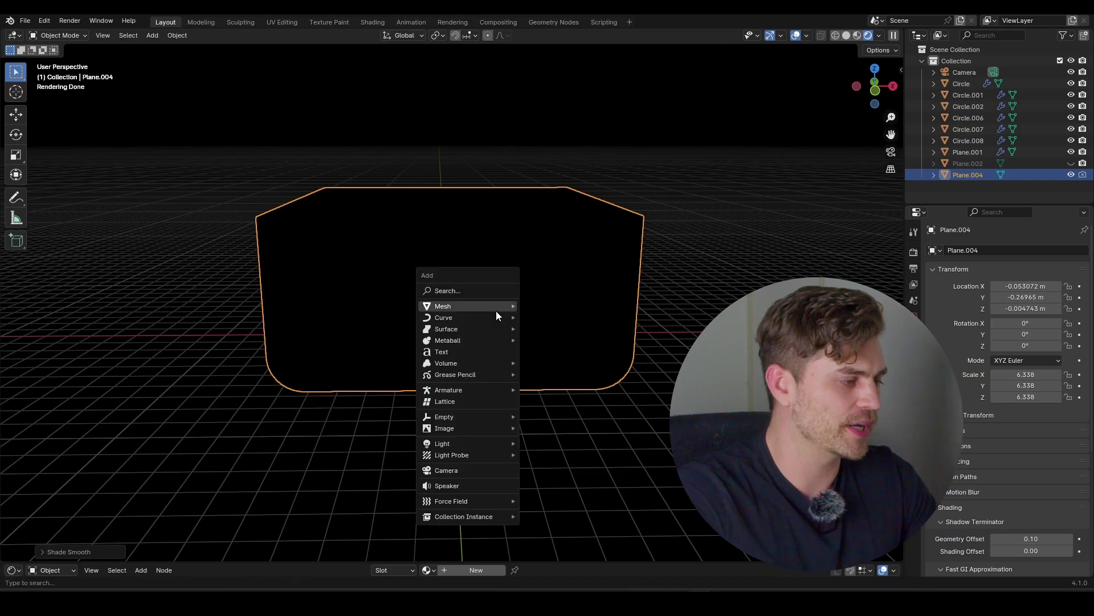
pyautogui.moveTo(475, 442)
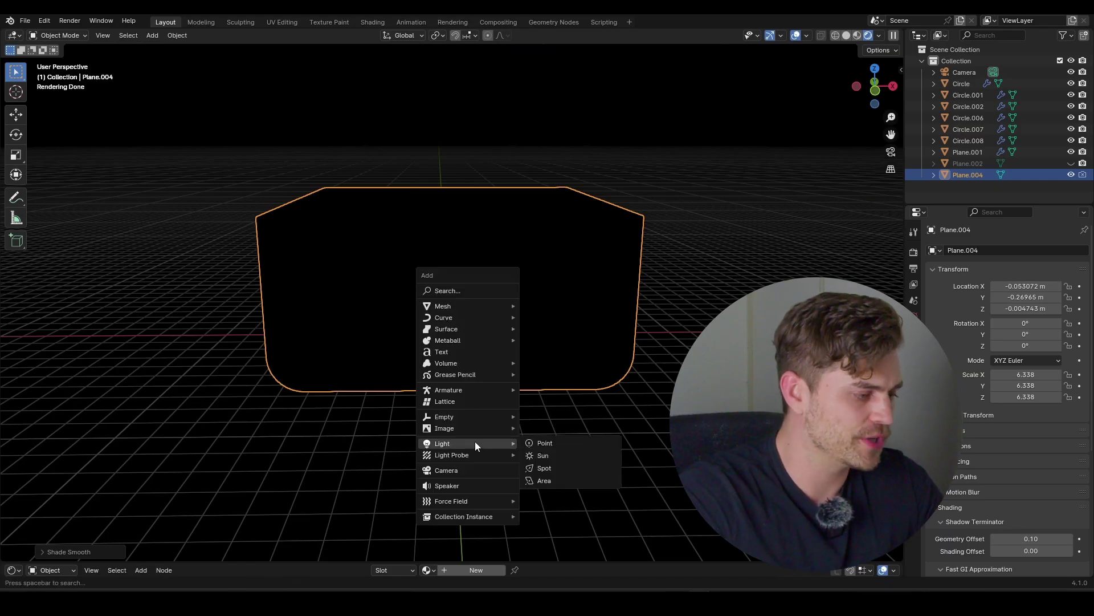
pyautogui.click(559, 480)
pyautogui.write('ry')
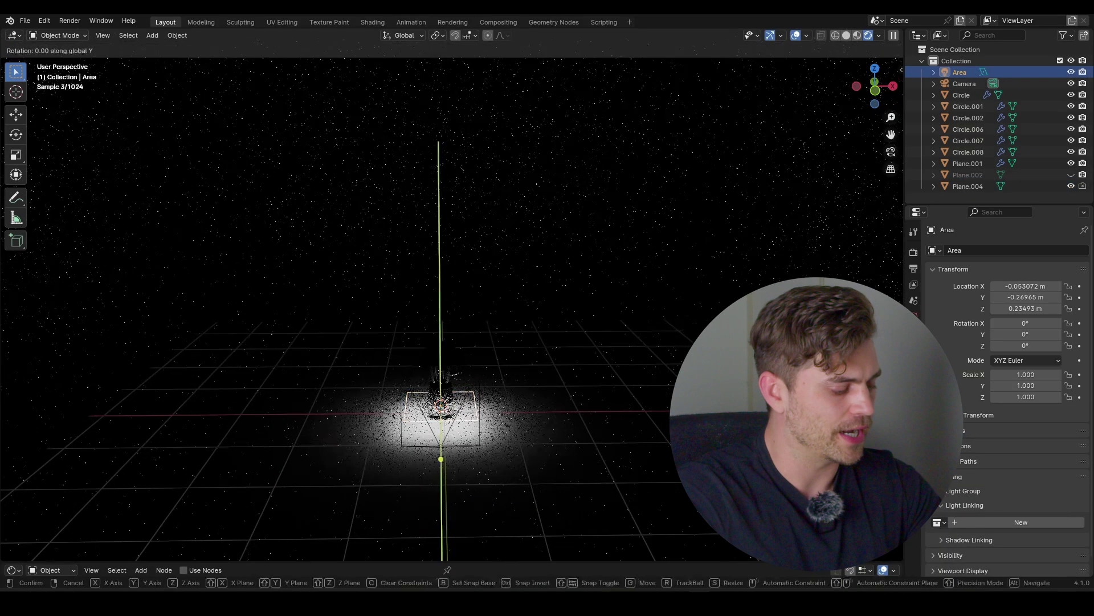
pyautogui.write('90')
pyautogui.press('Return')
# Step: Move the area light along X to about 3.99 m and raise it to about 0.52 m on Z
pyautogui.press('g')
pyautogui.press('x')
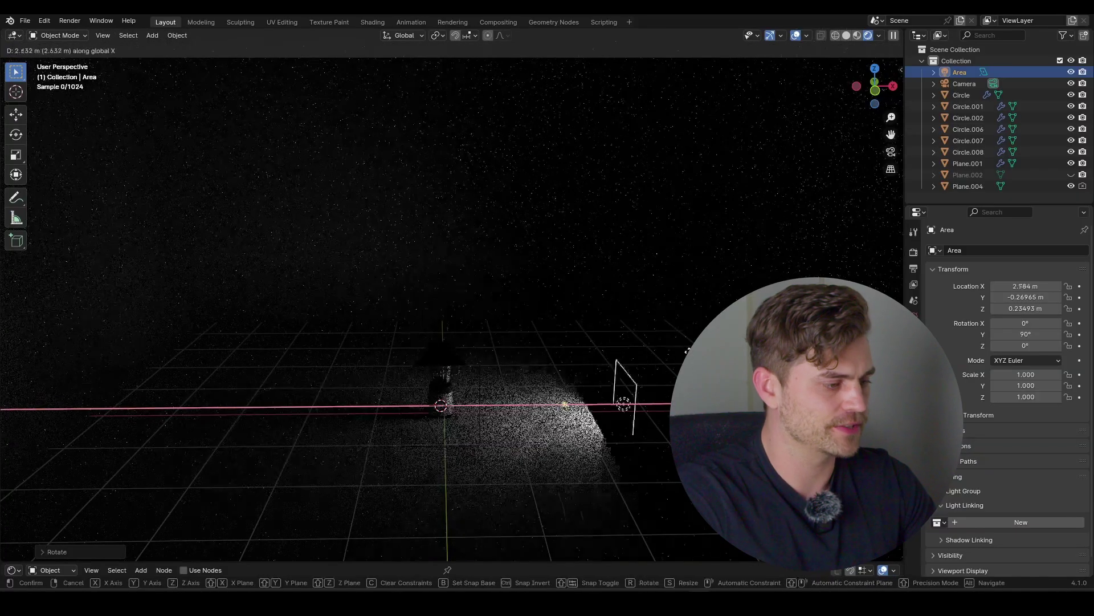
pyautogui.click(627, 388)
pyautogui.press('g')
pyautogui.press('z')
pyautogui.click(627, 370)
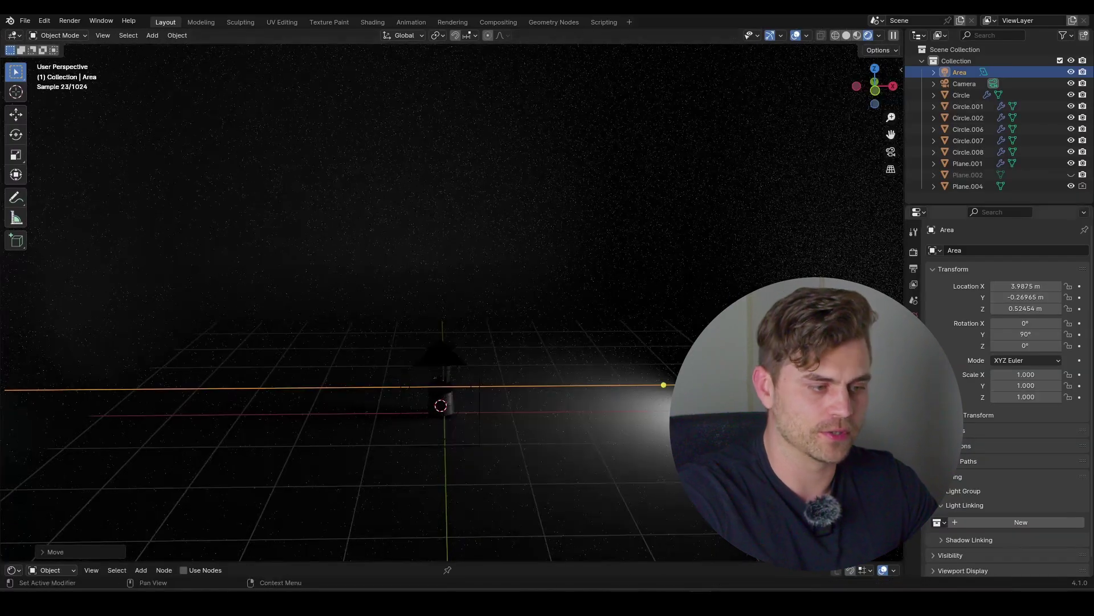
# Step: Increase the area light's power and reselect the light in the scene
pyautogui.click(913, 385)
pyautogui.moveTo(1026, 329); pyautogui.dragTo(1062, 329)
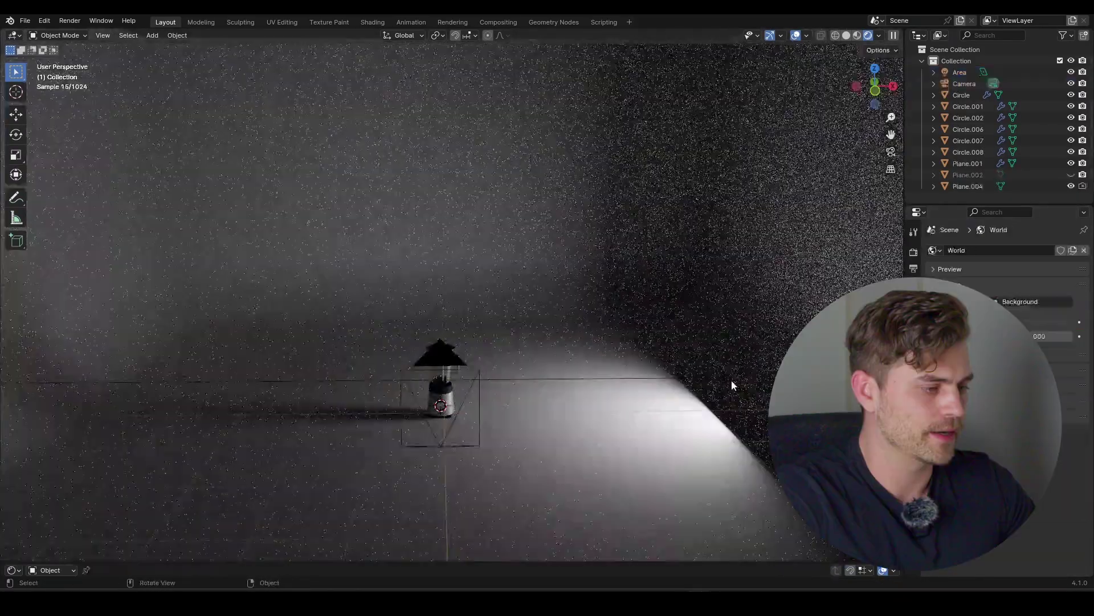
pyautogui.click(730, 381)
pyautogui.click(721, 382)
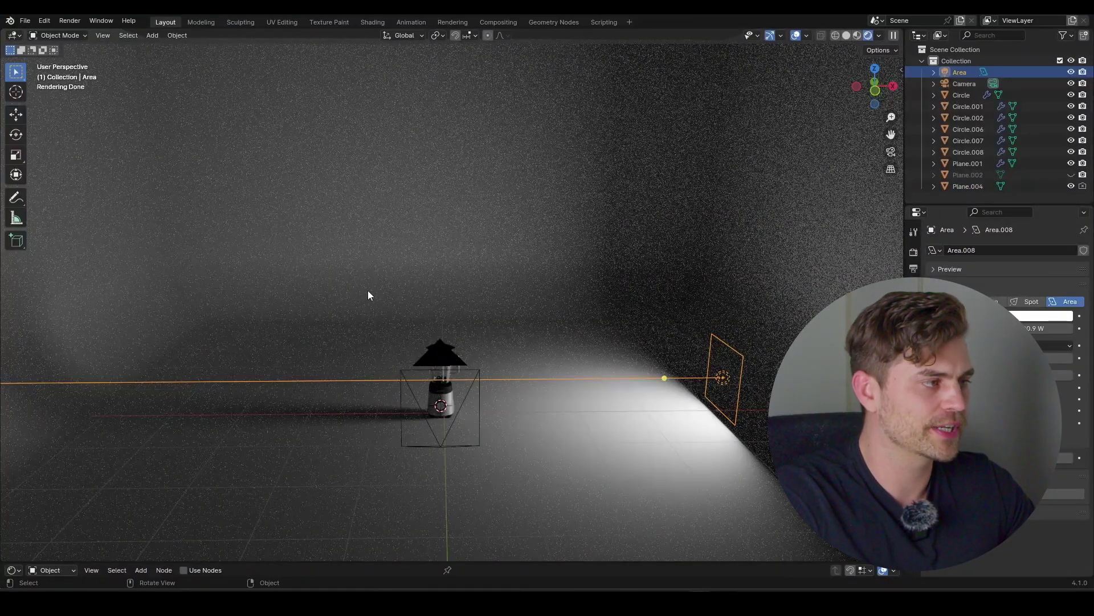
# Step: Set the pivot point to the 3D cursor, then duplicate the area light and mirror it by scaling -1 along X
pyautogui.click(437, 35)
pyautogui.click(456, 76)
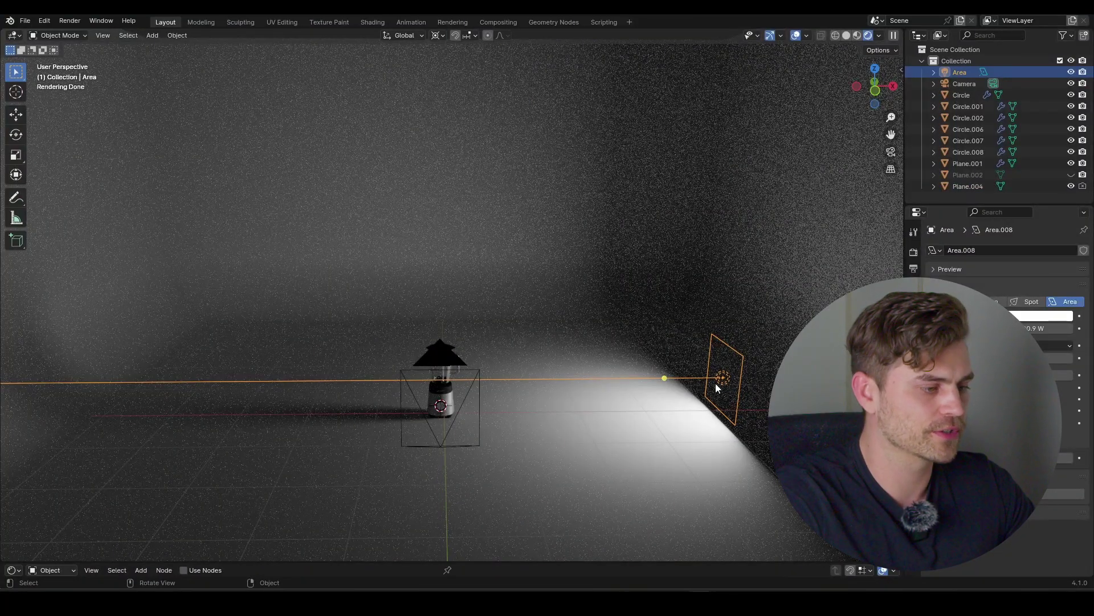
pyautogui.hotkey('shift', 'd')
pyautogui.rightClick(718, 385)
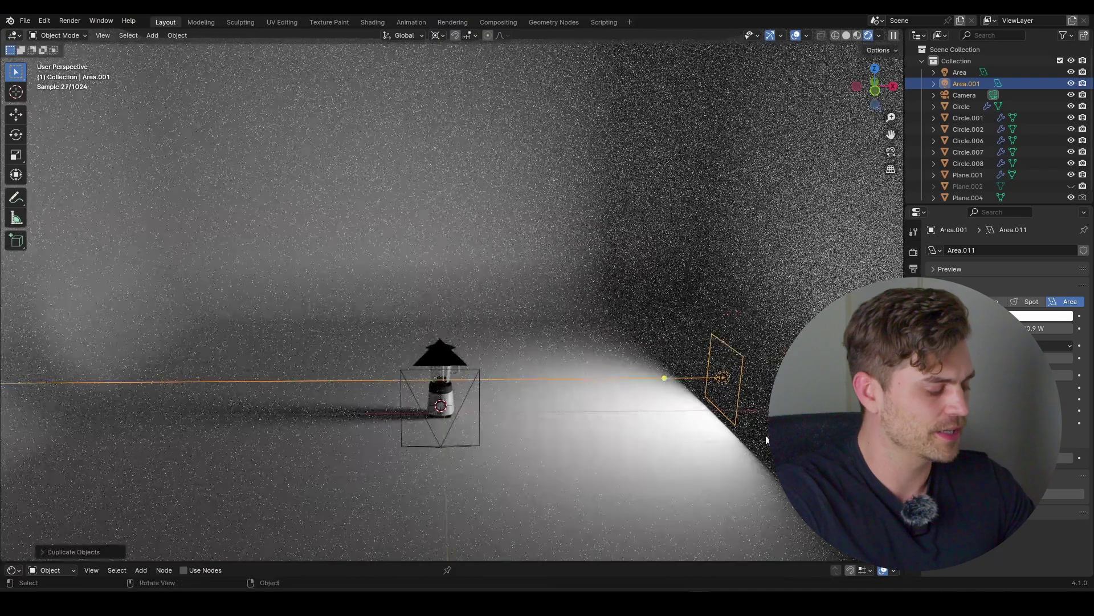
pyautogui.write('sx-1')
pyautogui.press('Return')
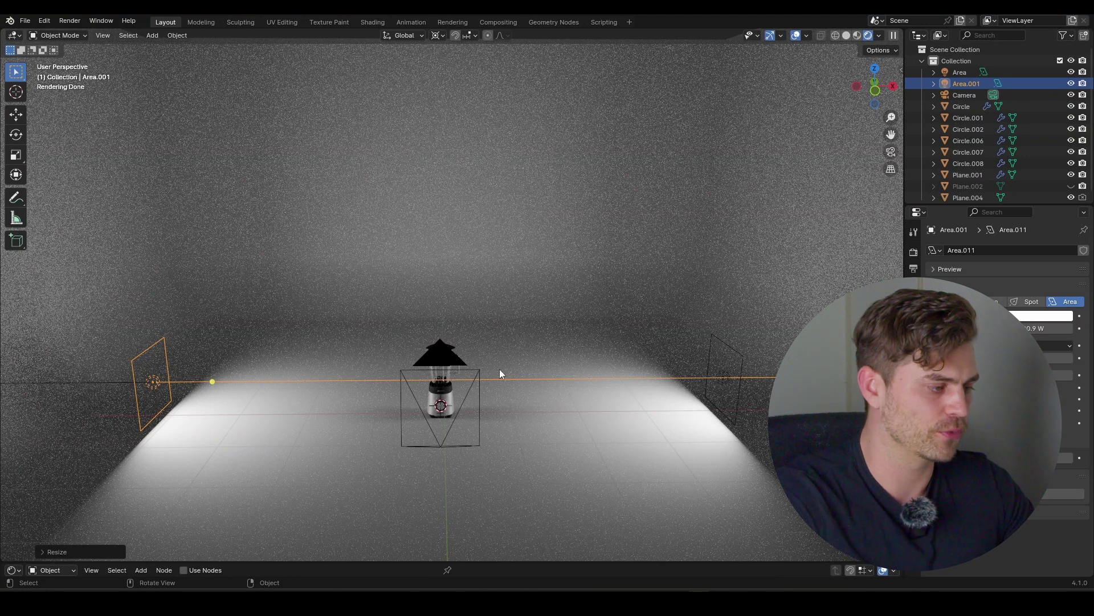
# Step: Increase the power of both side area lights, judging the blender's lighting through the camera
pyautogui.press('KP_0')
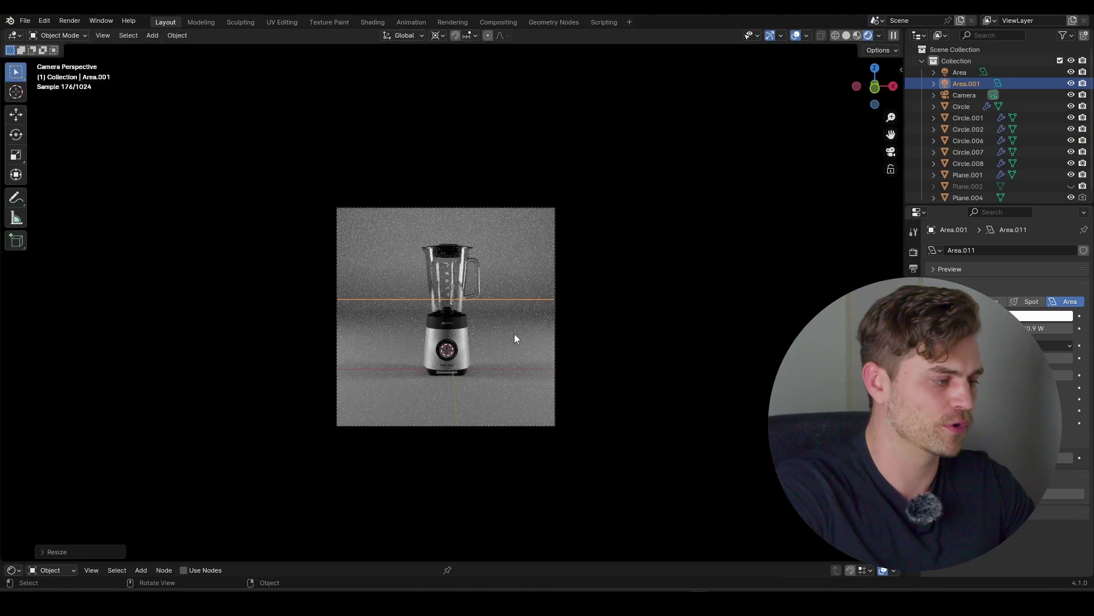
pyautogui.scroll(3, 514, 338)
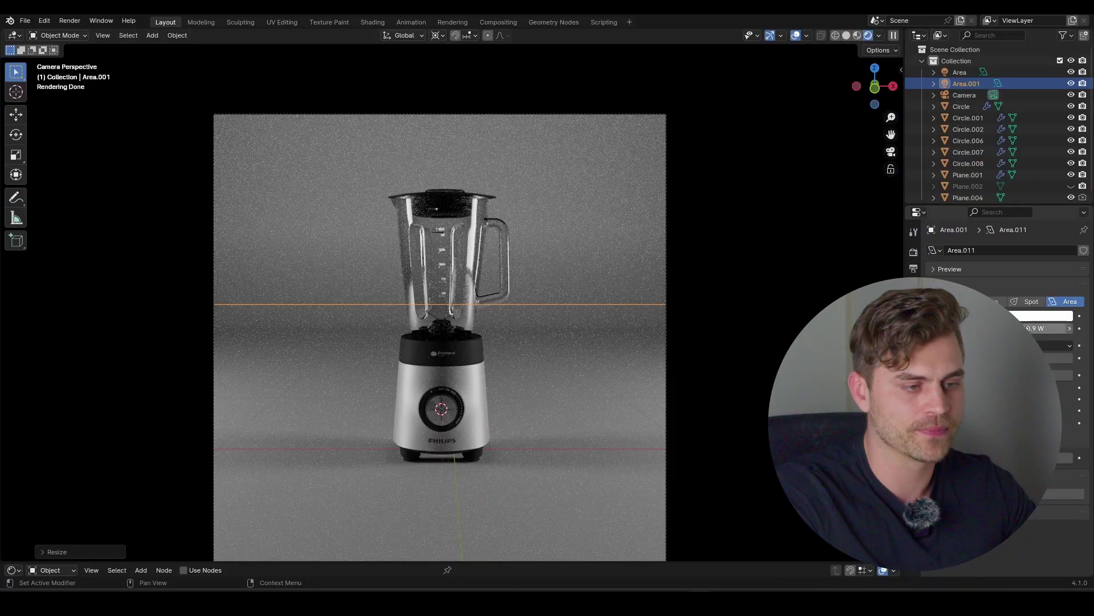
pyautogui.moveTo(1028, 329); pyautogui.dragTo(1051, 328)
pyautogui.moveTo(484, 291); pyautogui.dragTo(501, 325, button='middle')
pyautogui.scroll(-5, 501, 325)
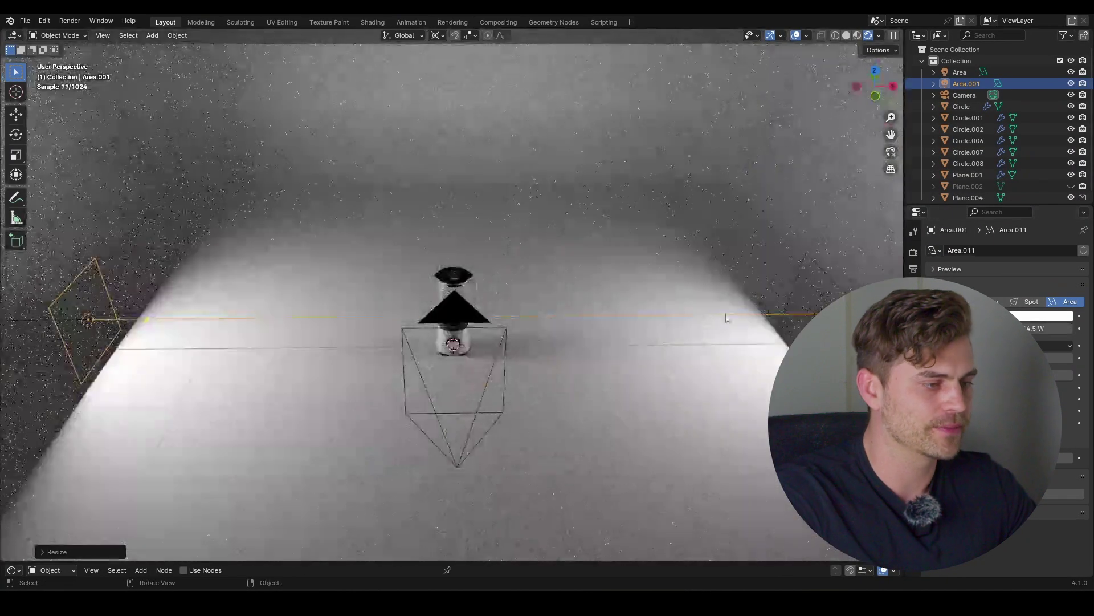
pyautogui.click(831, 274)
pyautogui.moveTo(1027, 327); pyautogui.dragTo(1054, 328)
pyautogui.press('KP_0')
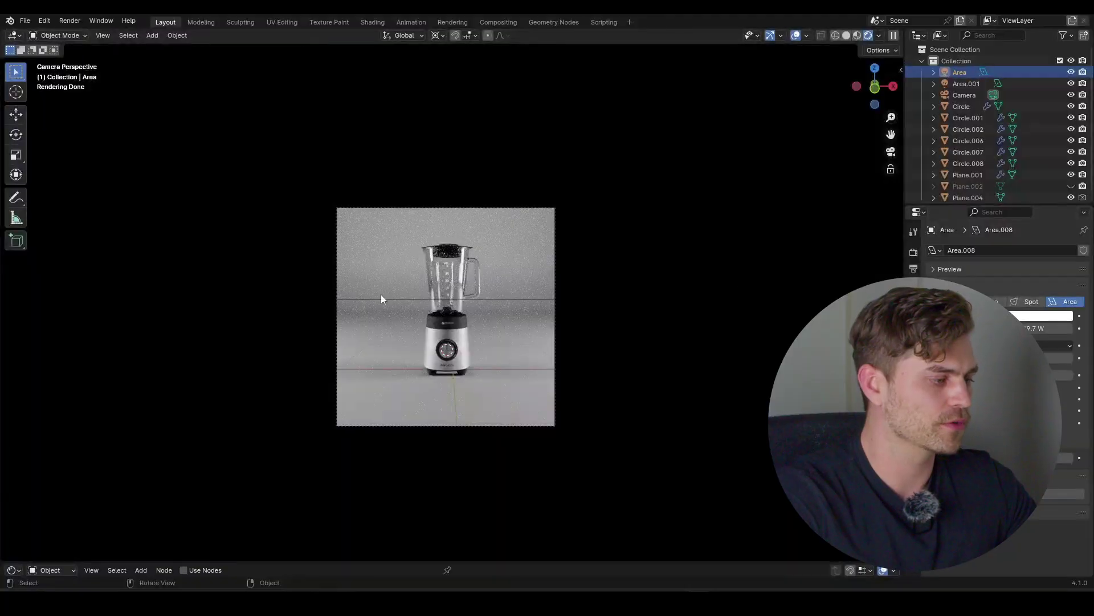
# Step: Select both side area lights and scale their spacing along global X by about 0.49 to bring them closer to the blender
pyautogui.scroll(1, 460, 314)
pyautogui.moveTo(460, 314); pyautogui.dragTo(457, 340, button='middle')
pyautogui.scroll(-6, 417, 312)
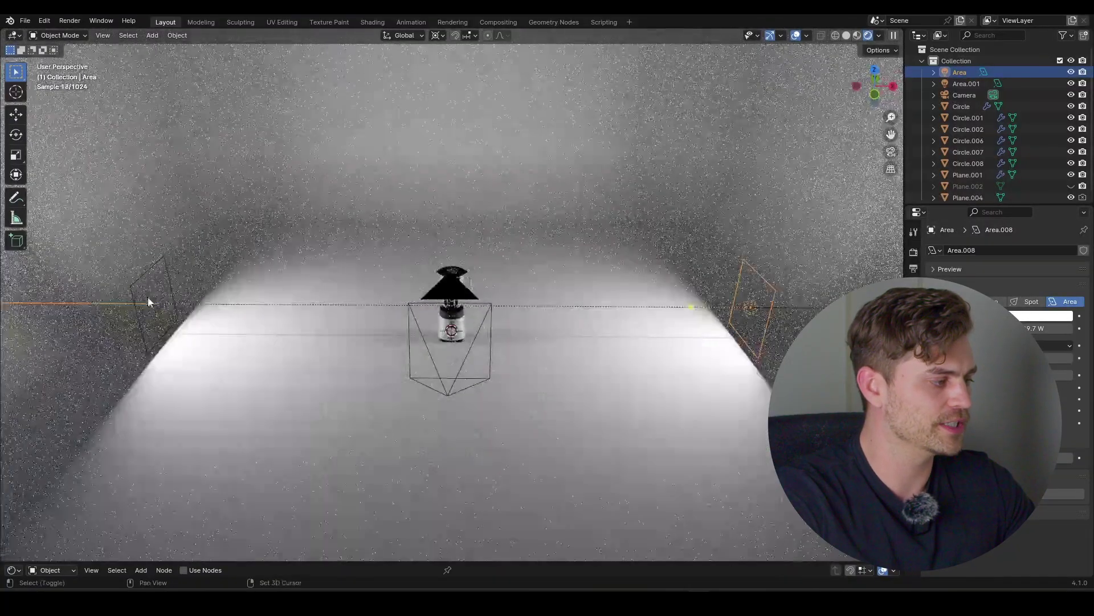
pyautogui.keyDown('shift'); pyautogui.click(152, 304); pyautogui.keyUp('shift')
pyautogui.press('s')
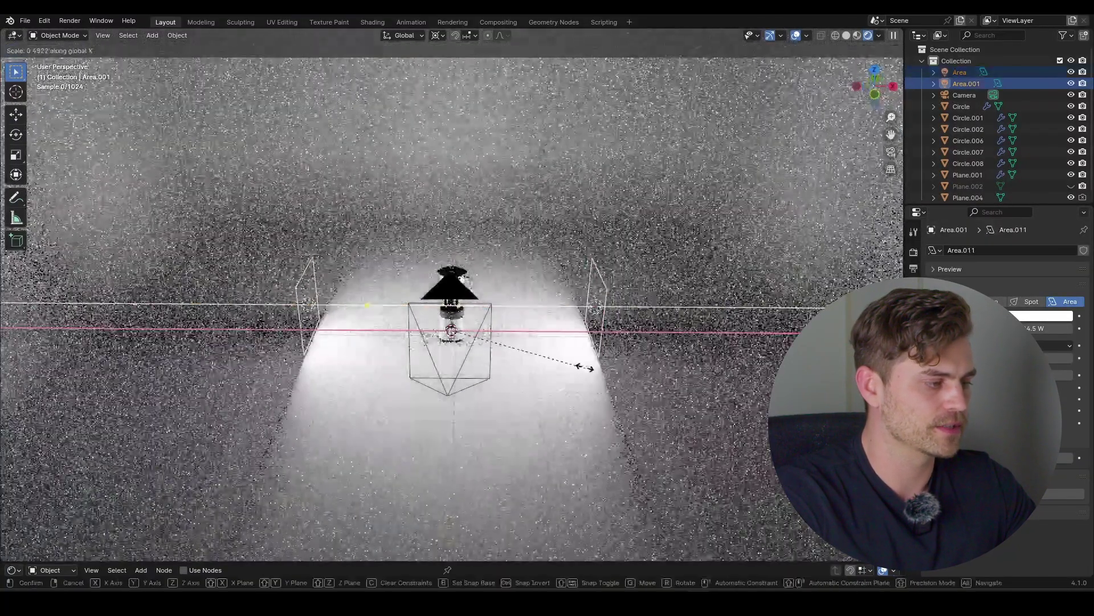
pyautogui.click(586, 369)
# Step: Widen the spacing of the two side area lights along global X while judging the camera view, and try scaling them along Z
pyautogui.press('KP_0')
pyautogui.press('s')
pyautogui.press('x')
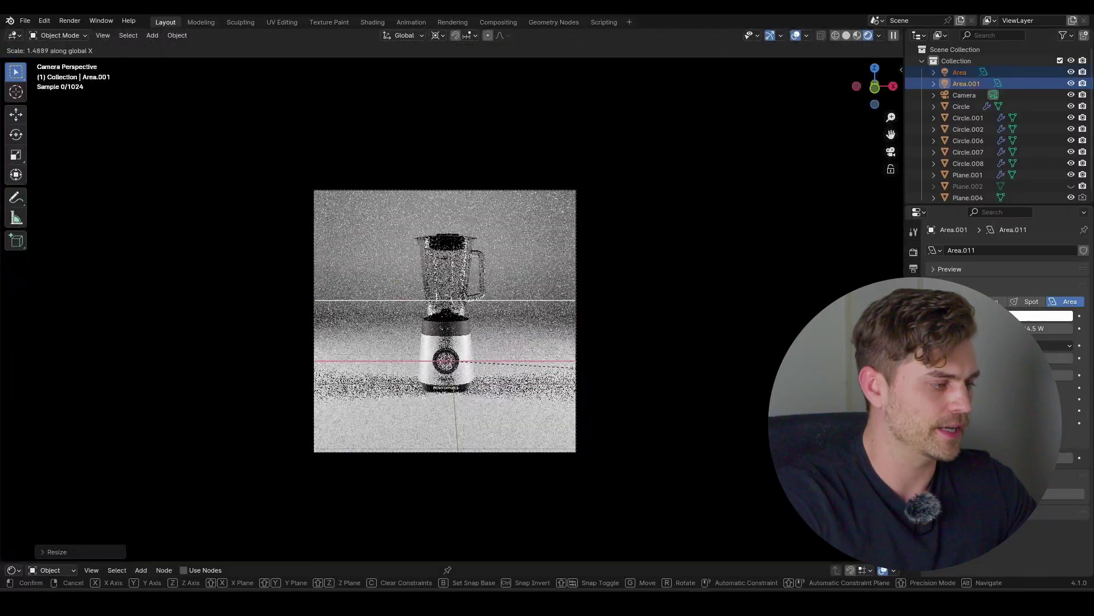
pyautogui.click(628, 337)
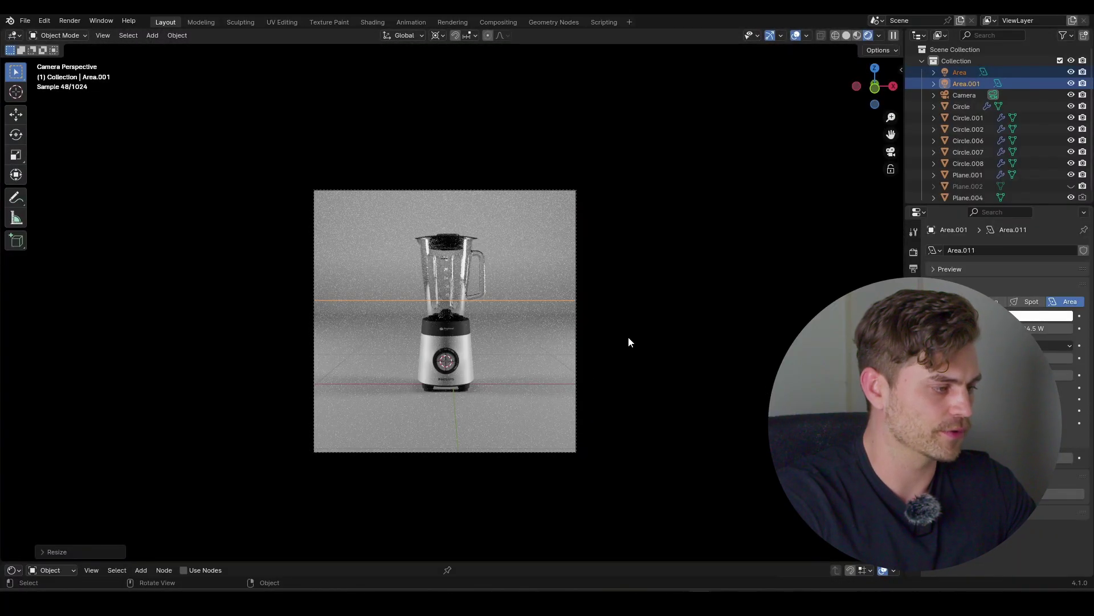
pyautogui.press('s')
pyautogui.press('z')
# Step: Duplicate one side area light and rotate the copy 90° about Z around the 3D cursor to place it behind the blender
pyautogui.click(604, 158)
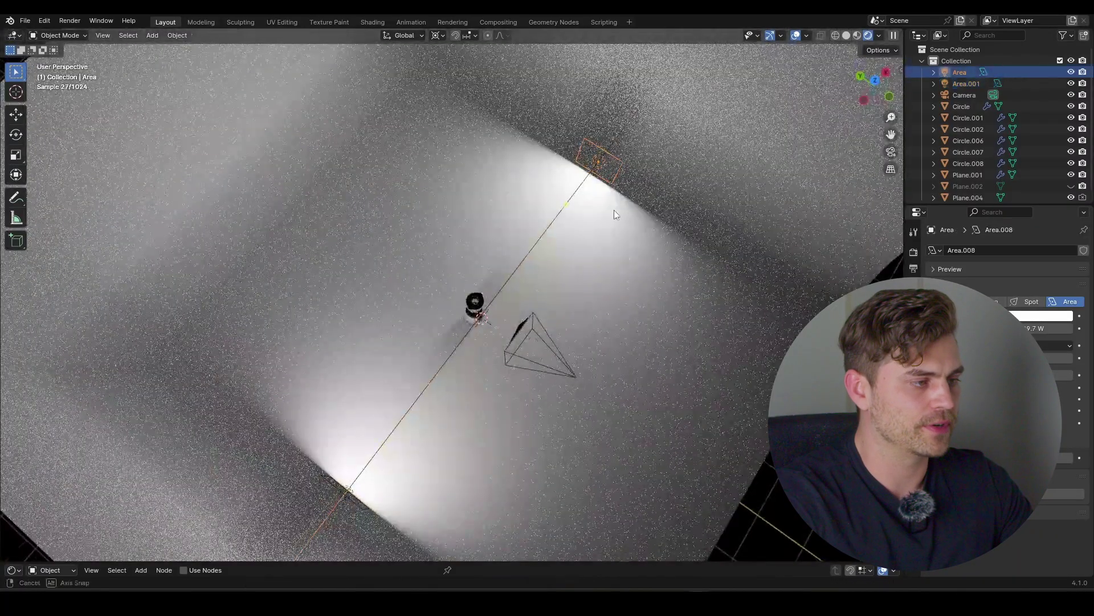
pyautogui.moveTo(615, 211); pyautogui.dragTo(642, 239, button='middle')
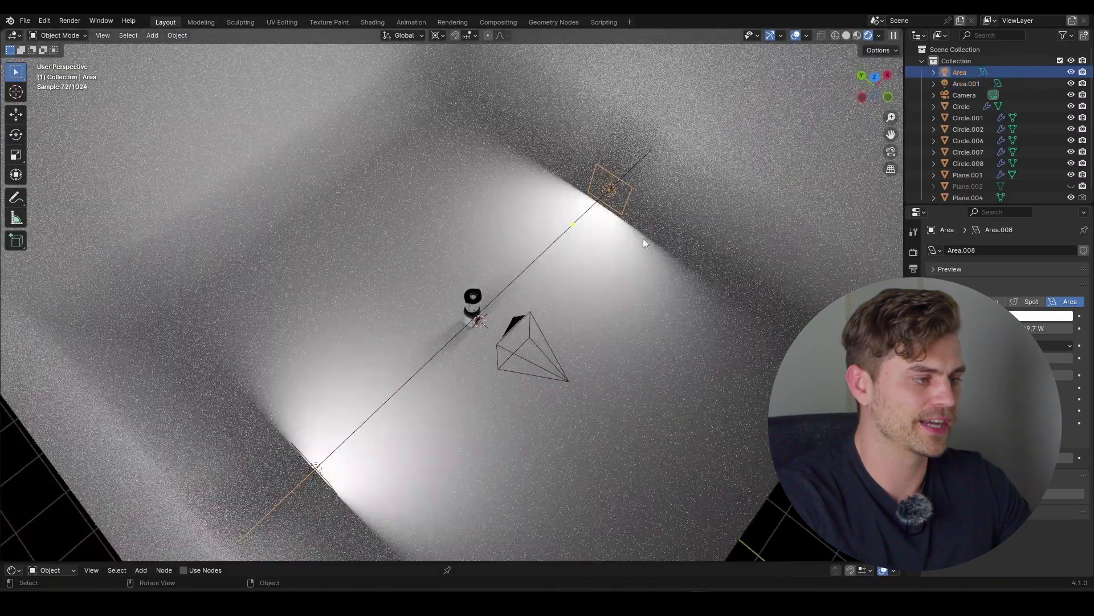
pyautogui.hotkey('shift', 'd')
pyautogui.write('rz90')
pyautogui.press('Return')
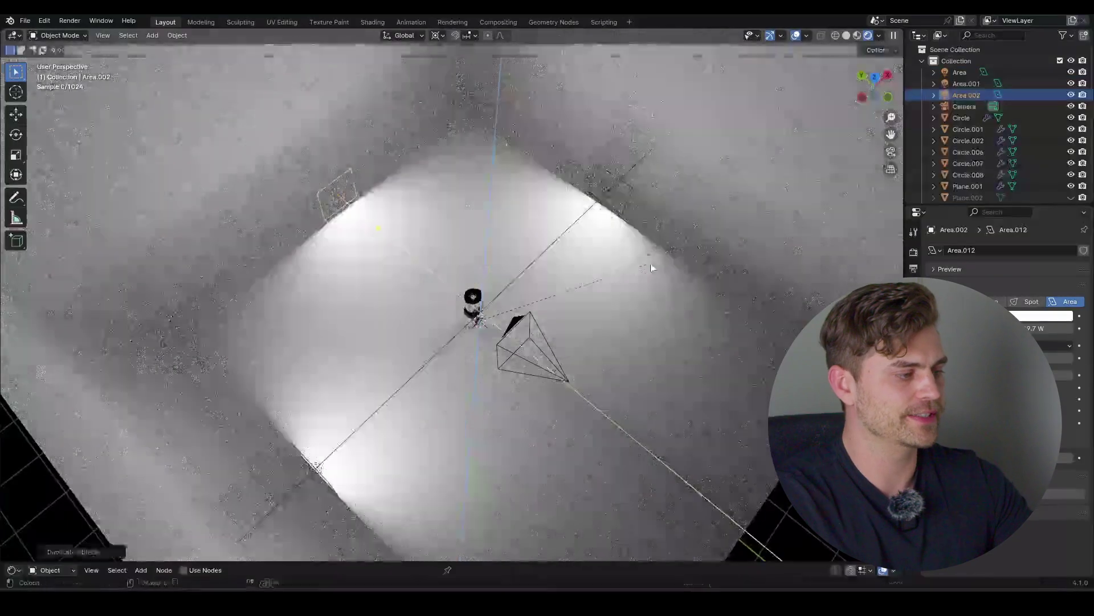
pyautogui.press('KP_0')
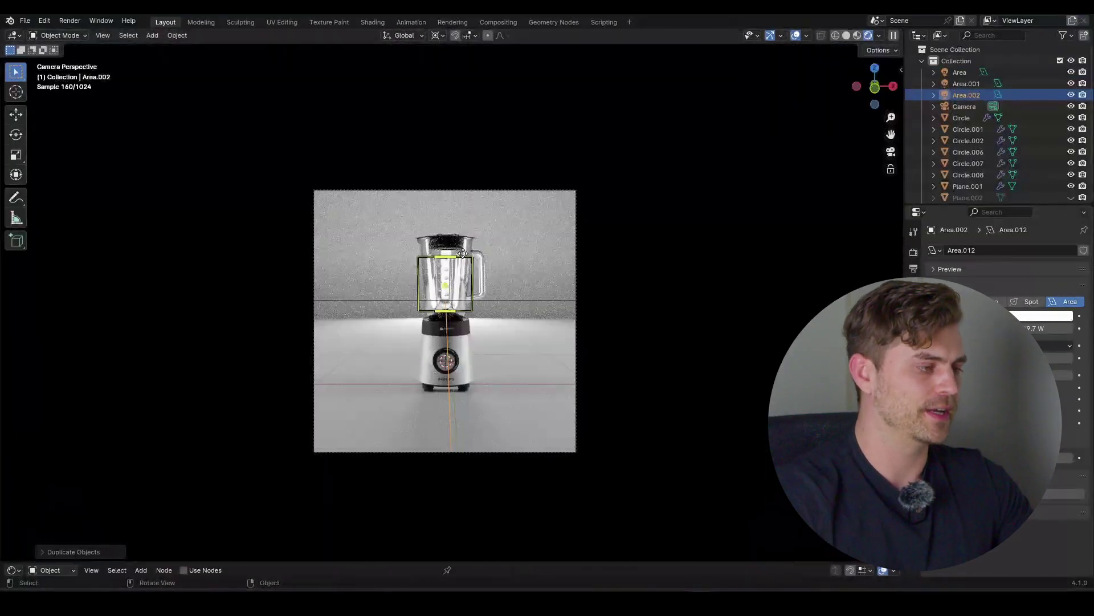
# Step: Set the pivot point to Median Point, then enlarge the rear area light and move it up along Z
pyautogui.click(438, 36)
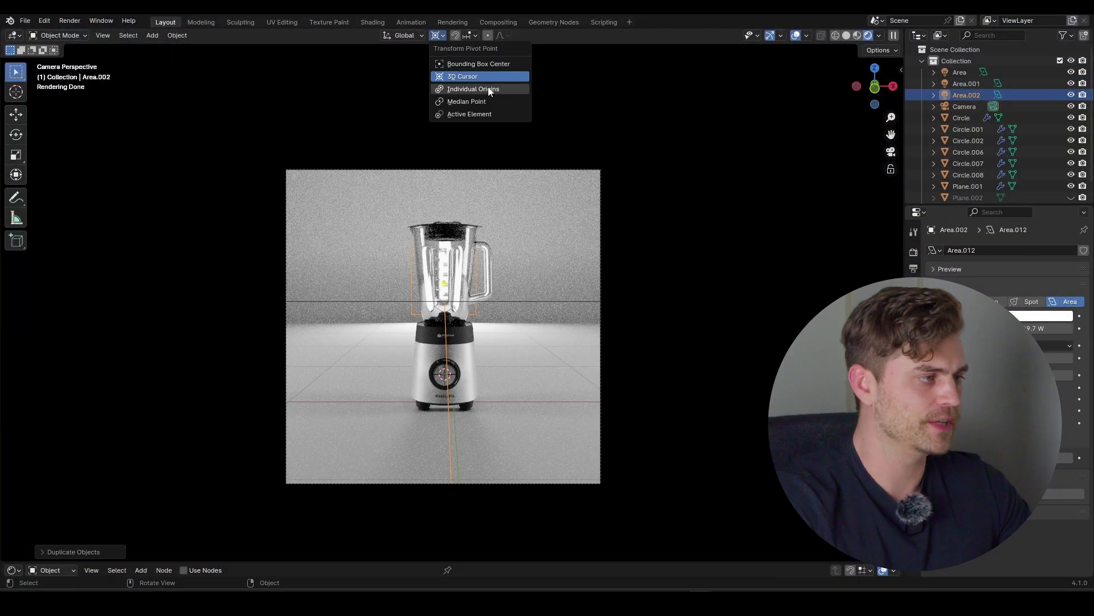
pyautogui.click(492, 101)
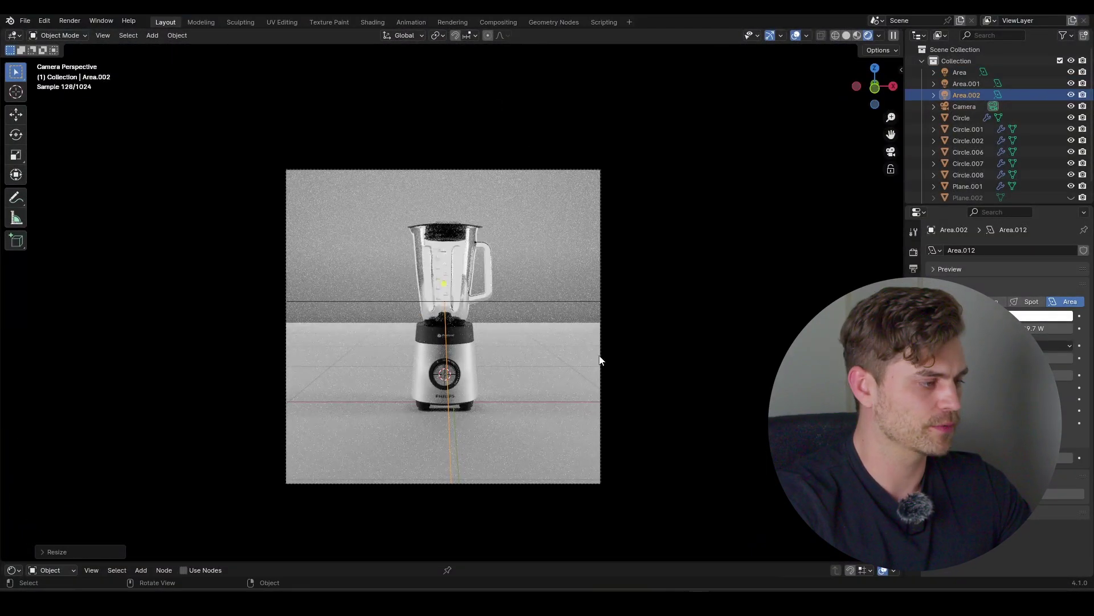
pyautogui.press('g')
pyautogui.press('z')
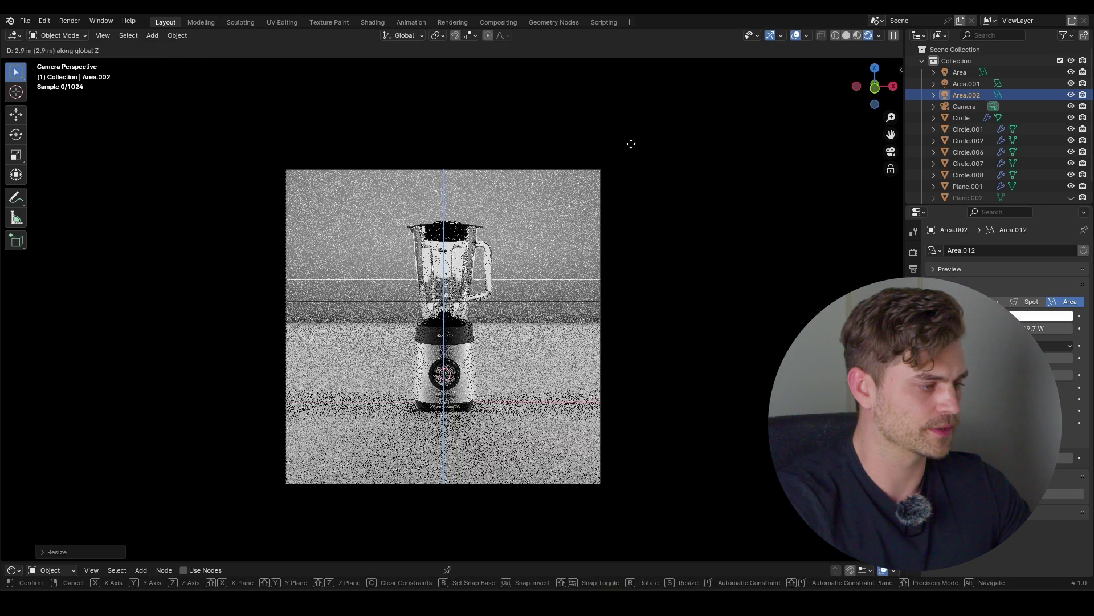
pyautogui.click(542, 281)
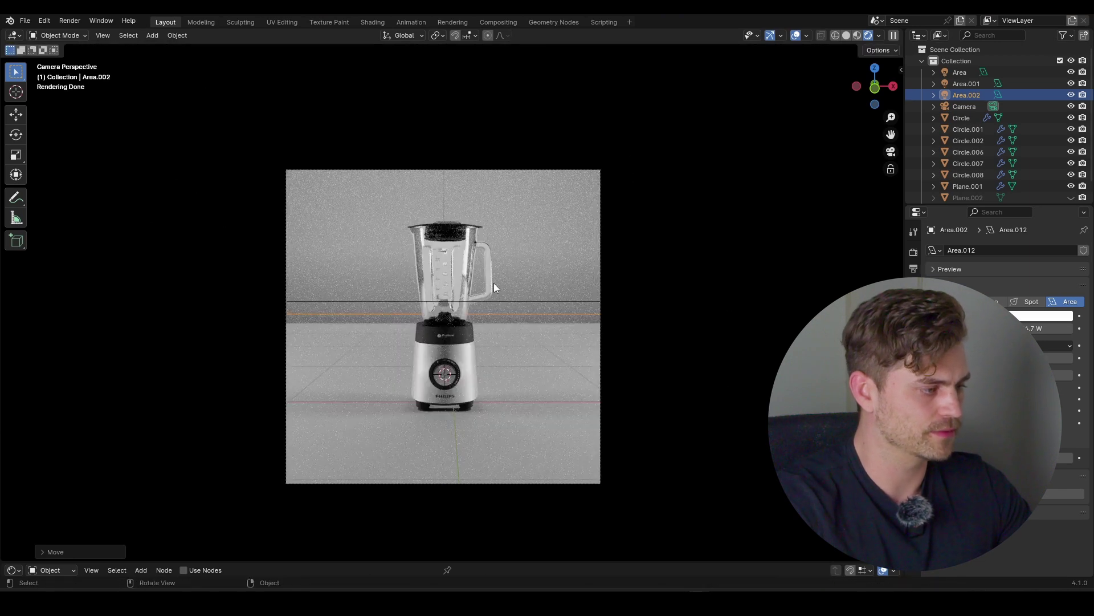
pyautogui.press('g')
pyautogui.press('z')
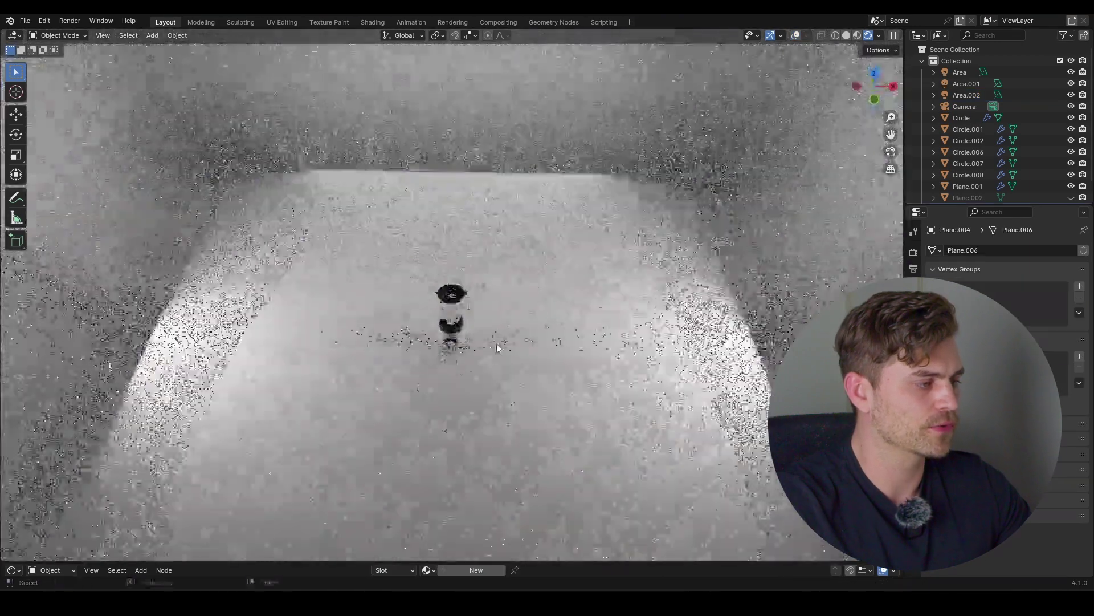
# Step: Add a sun light and raise it above the blender to about 2.47 m on Z
pyautogui.scroll(-4, 450, 297)
pyautogui.moveTo(493, 353); pyautogui.dragTo(517, 214, button='middle')
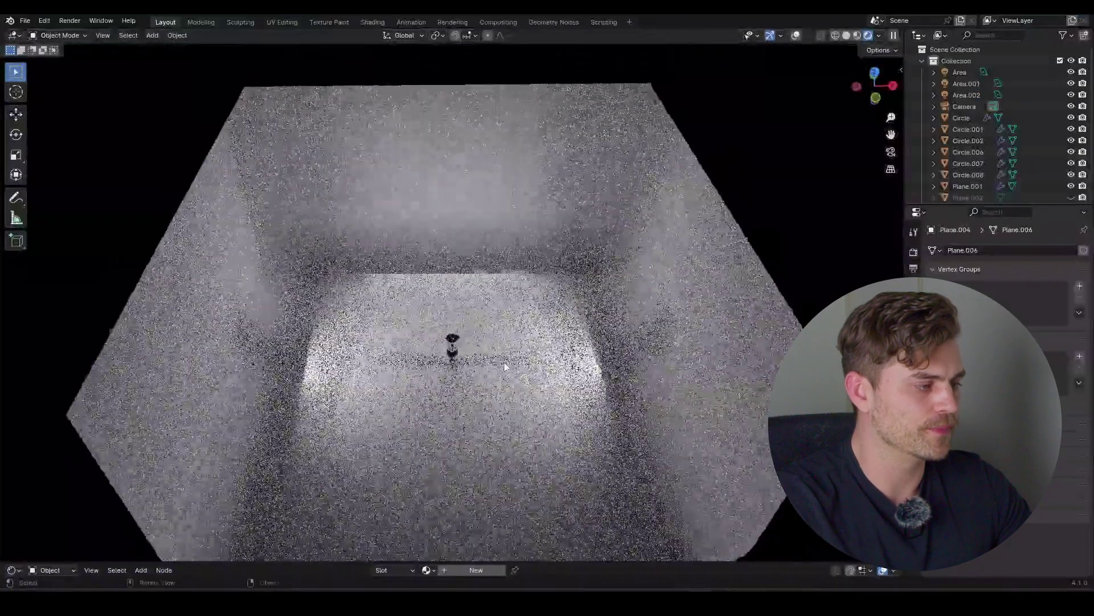
pyautogui.press('KP_0')
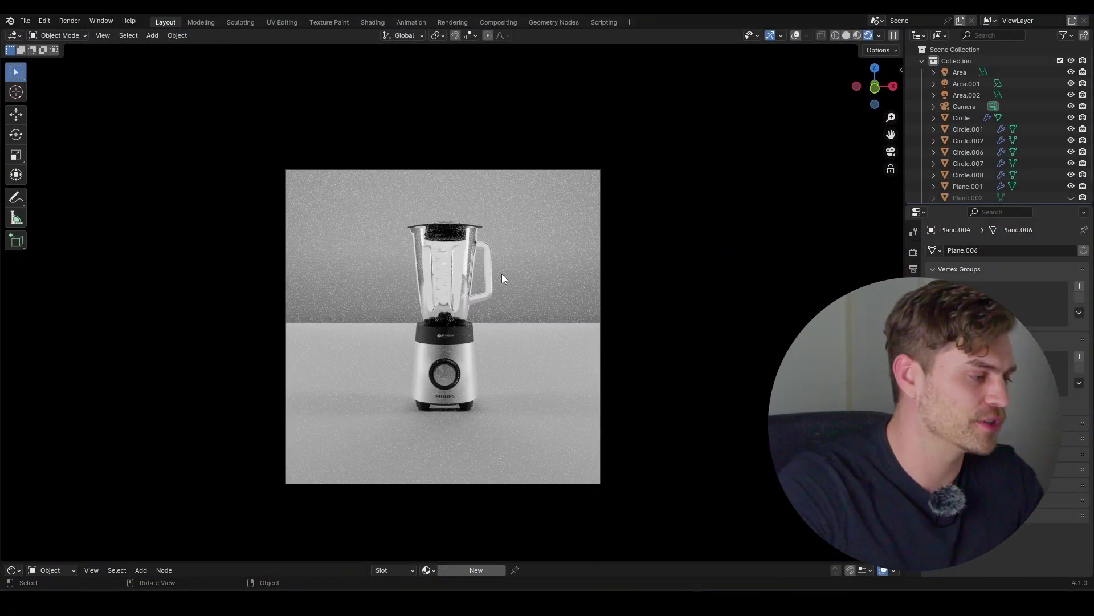
pyautogui.hotkey('shift', 'a')
pyautogui.moveTo(502, 275)
pyautogui.click(566, 286)
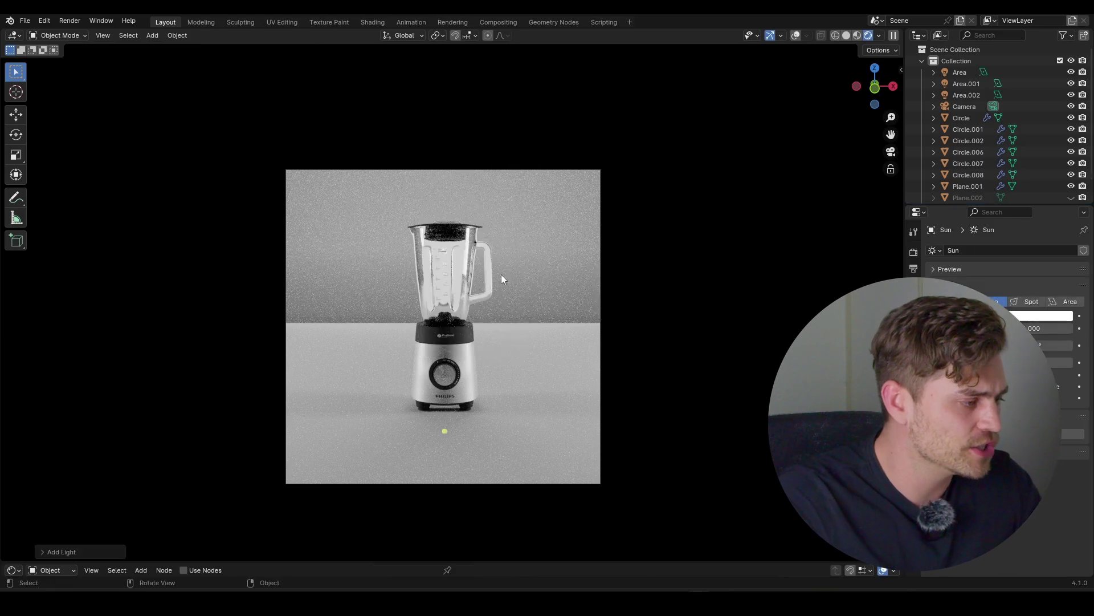
pyautogui.moveTo(474, 277); pyautogui.dragTo(484, 282, button='middle')
pyautogui.scroll(-5, 483, 282)
pyautogui.press('g')
pyautogui.press('z')
pyautogui.click(488, 183)
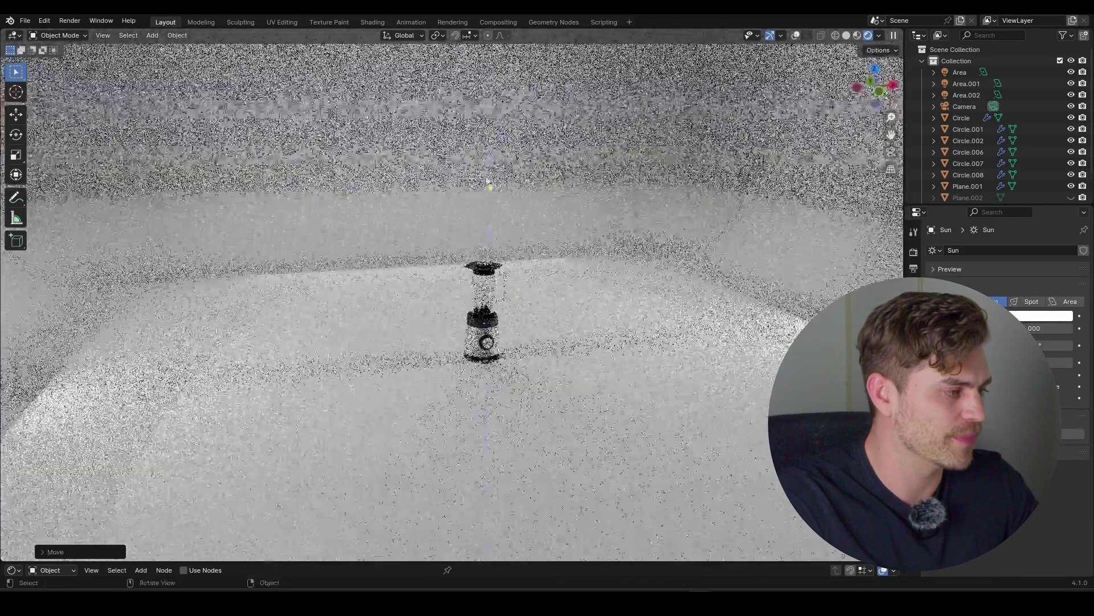
# Step: Rotate the sun light about 58° around X and set its strength to 10
pyautogui.moveTo(488, 183); pyautogui.dragTo(580, 277, button='middle')
pyautogui.scroll(-5, 580, 277)
pyautogui.press('r')
pyautogui.press('x')
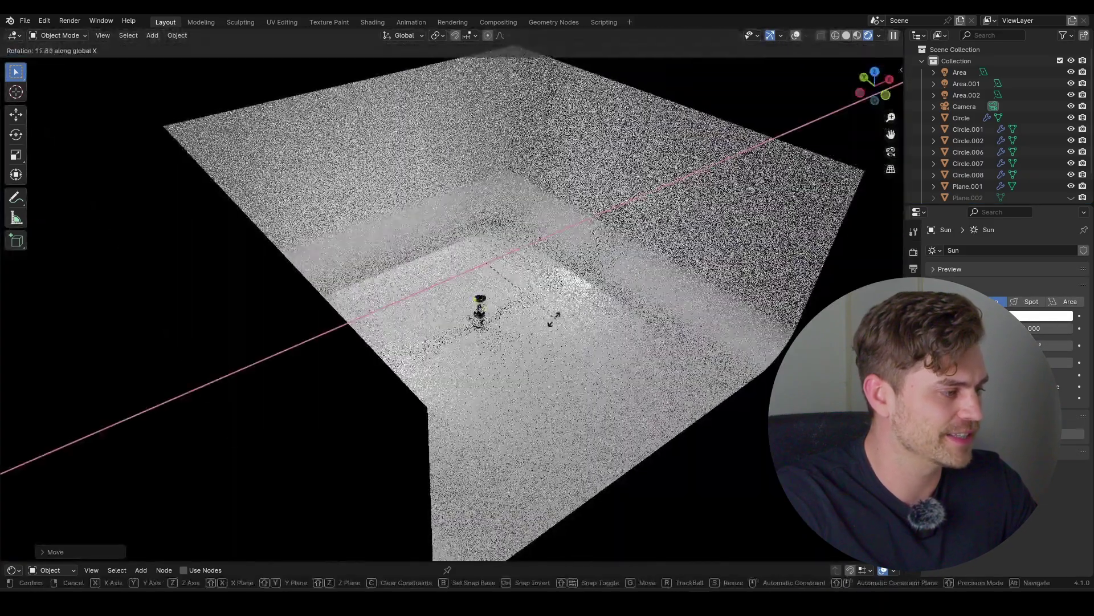
pyautogui.click(493, 259)
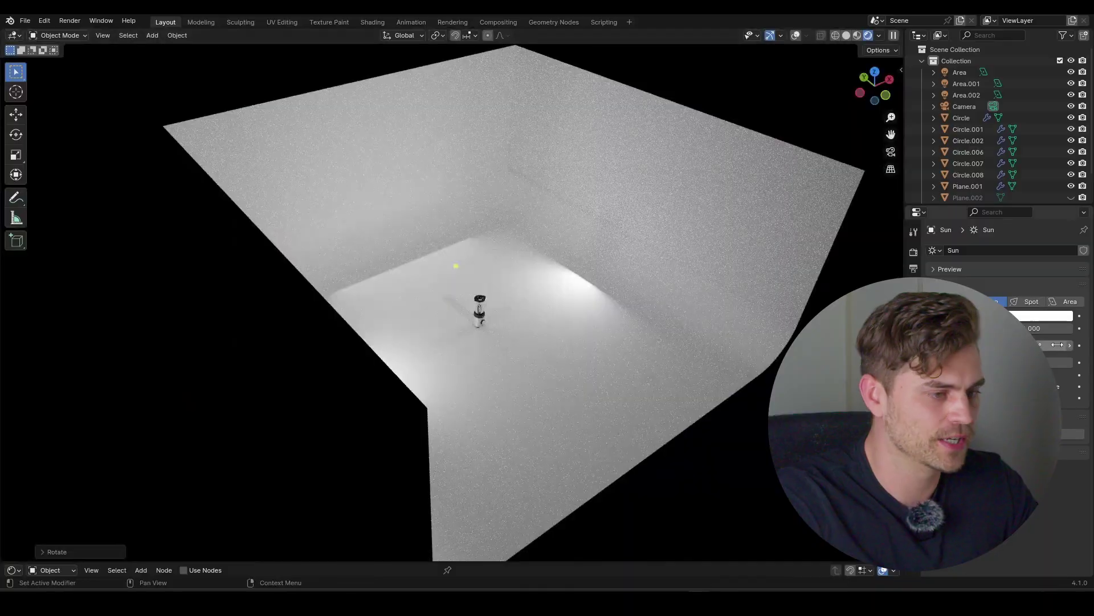
pyautogui.click(1015, 329)
pyautogui.write('10')
pyautogui.press('Return')
# Step: Create a light linking collection for the sun and add the backdrop Plane.004 to it
pyautogui.moveTo(518, 296); pyautogui.dragTo(485, 293, button='middle')
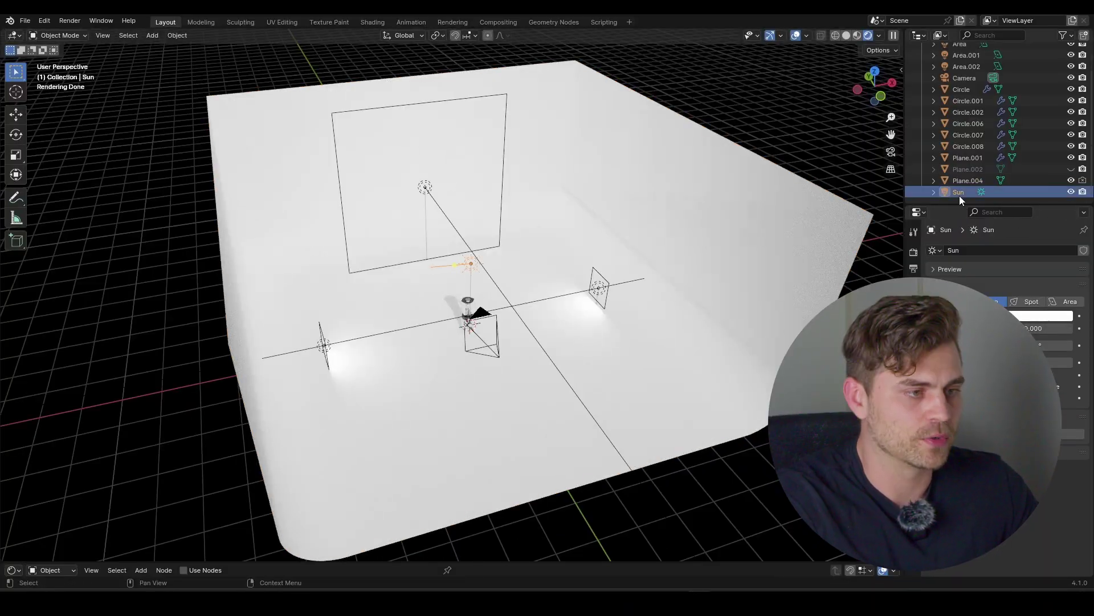
pyautogui.click(913, 357)
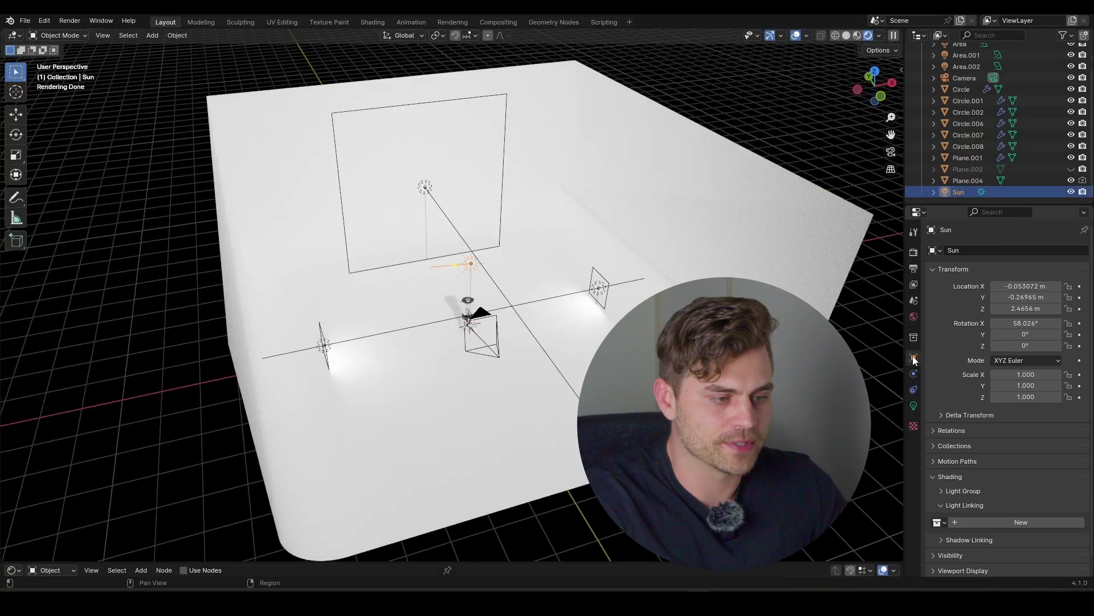
pyautogui.scroll(-1, 1003, 400)
pyautogui.click(1014, 505)
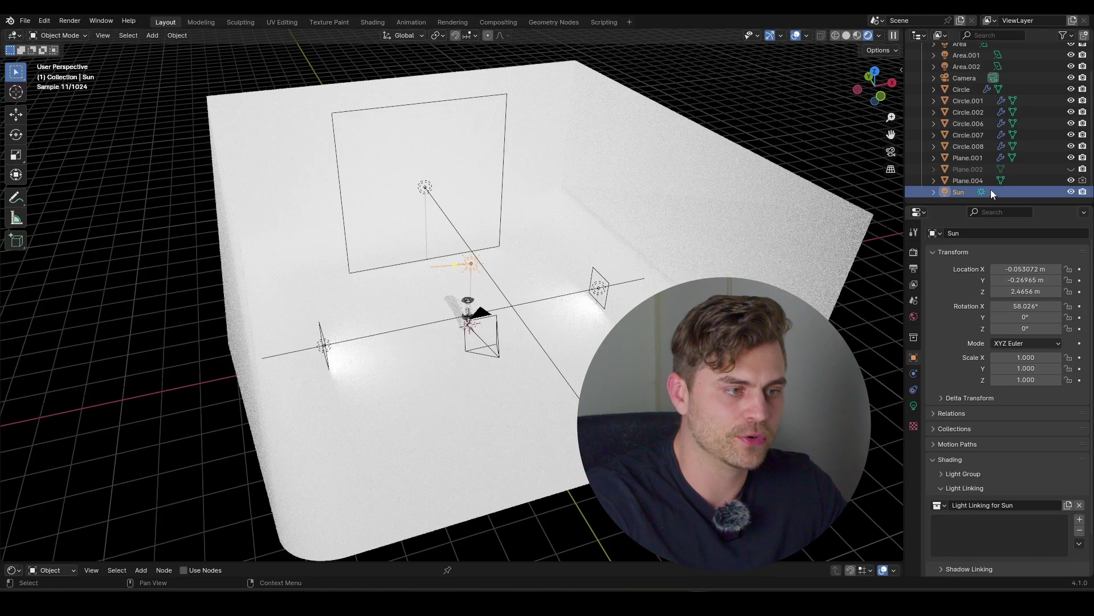
pyautogui.moveTo(981, 182); pyautogui.dragTo(1006, 203)
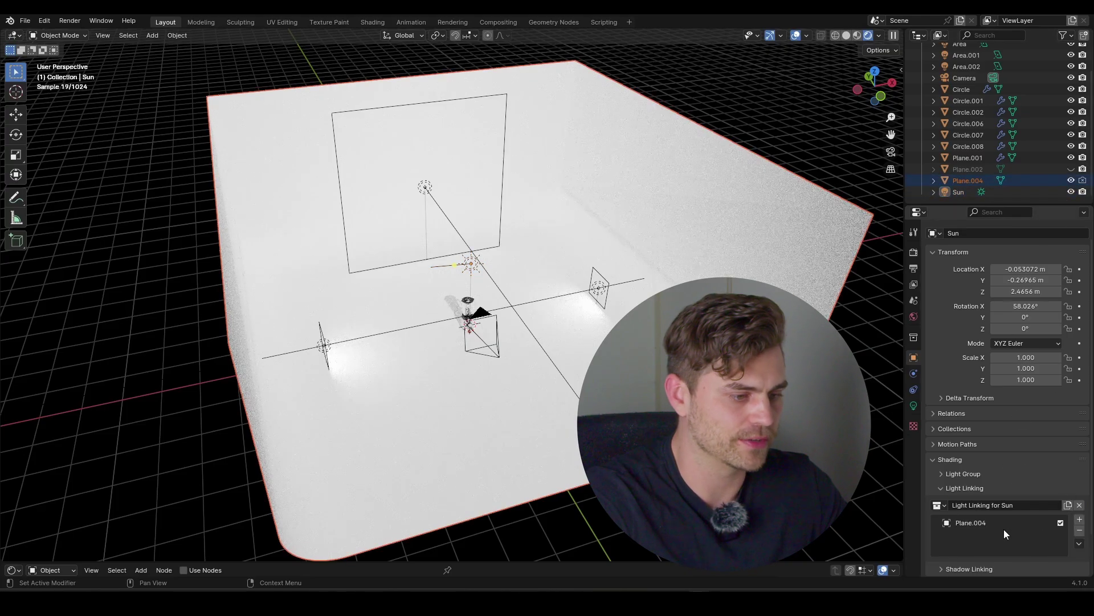
# Step: Toggle Plane.004's inclusion in the sun's light linking, comparing the effect on the backdrop through the camera
pyautogui.click(1061, 523)
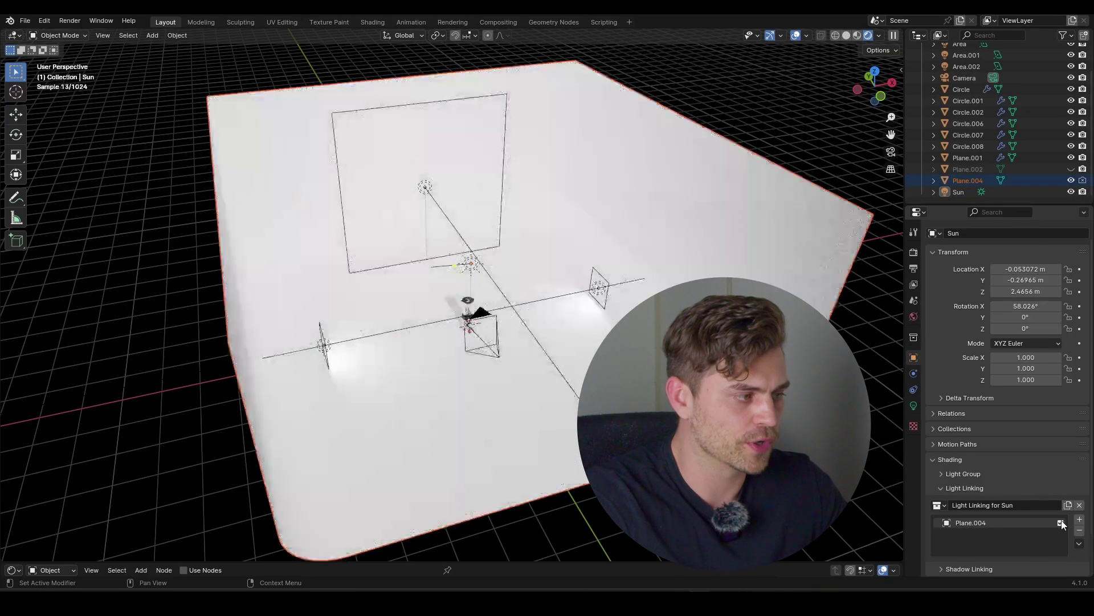
pyautogui.press('KP_0')
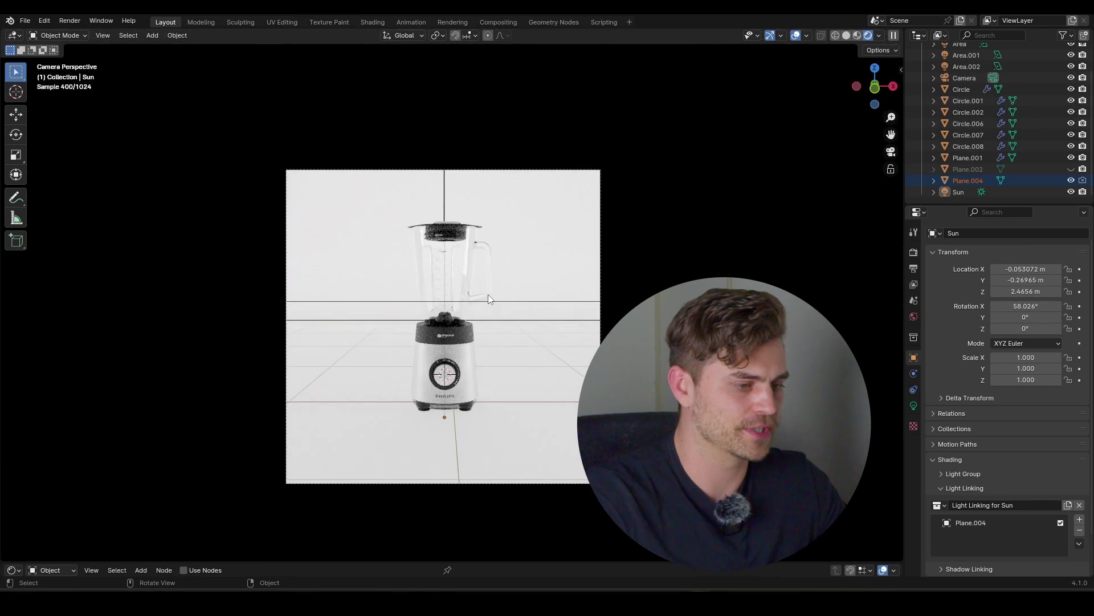
pyautogui.click(1060, 524)
pyautogui.click(1061, 523)
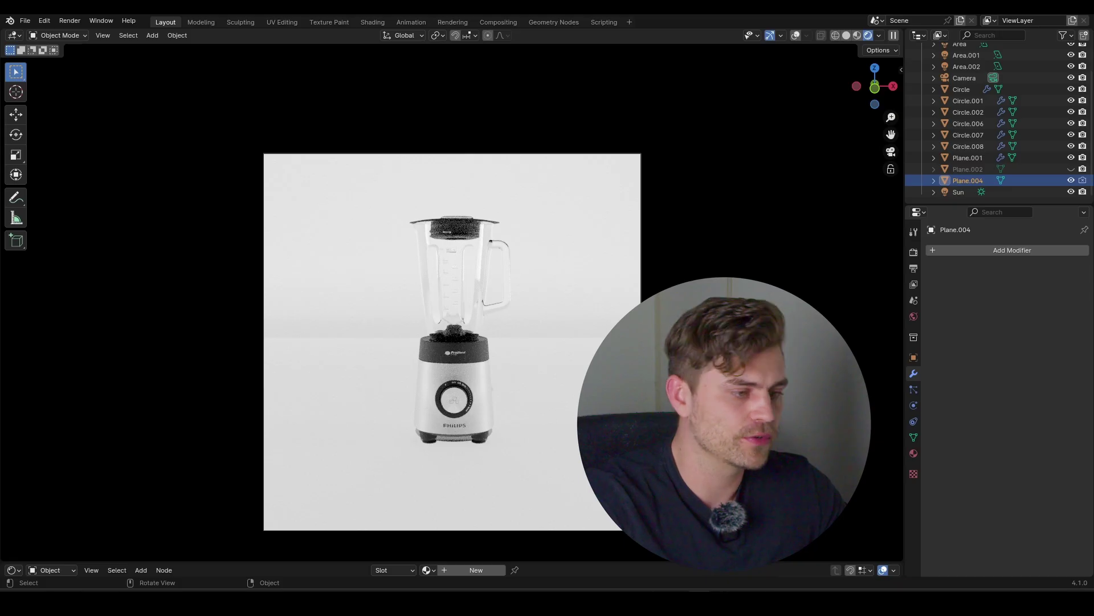
# Step: Compare the camera preview with and without overlays, then examine Plane.004's shading and visibility settings
pyautogui.click(796, 36)
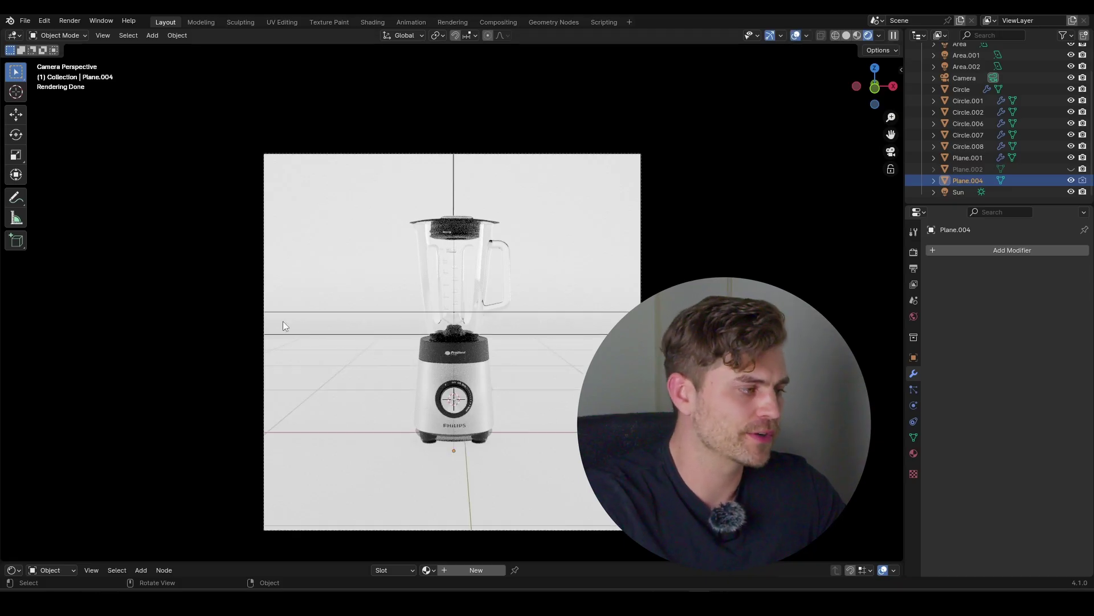
pyautogui.click(797, 35)
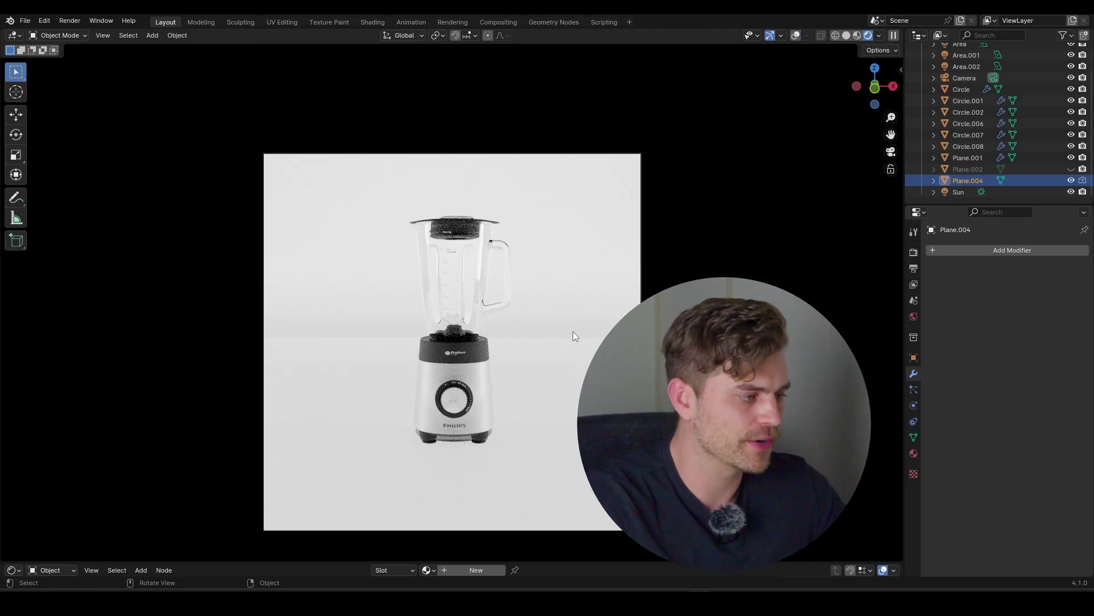
pyautogui.click(797, 35)
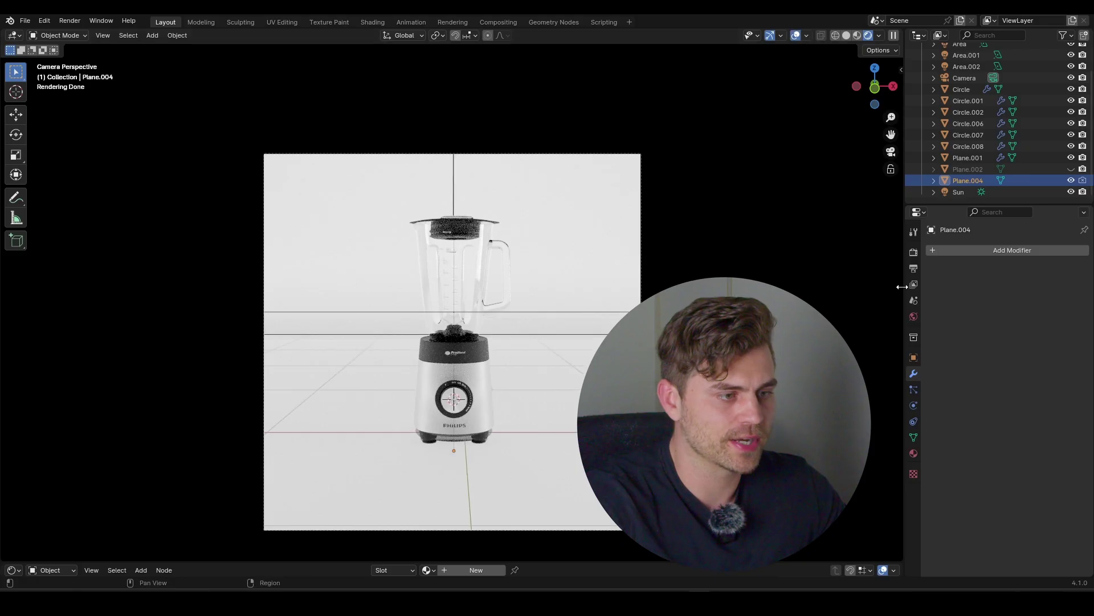
pyautogui.click(913, 356)
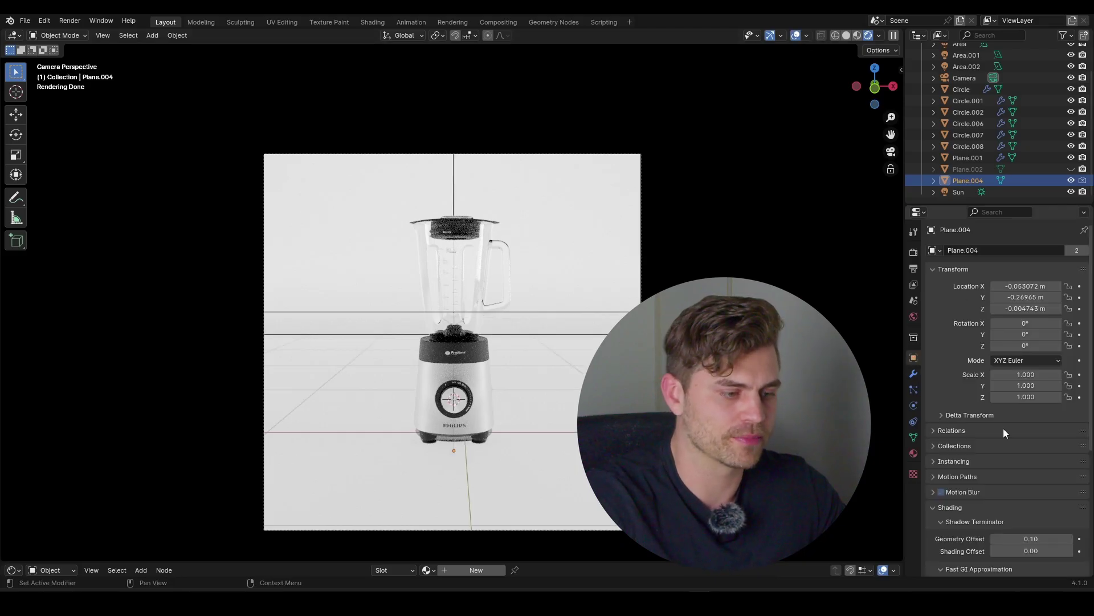
pyautogui.scroll(-7, 1004, 433)
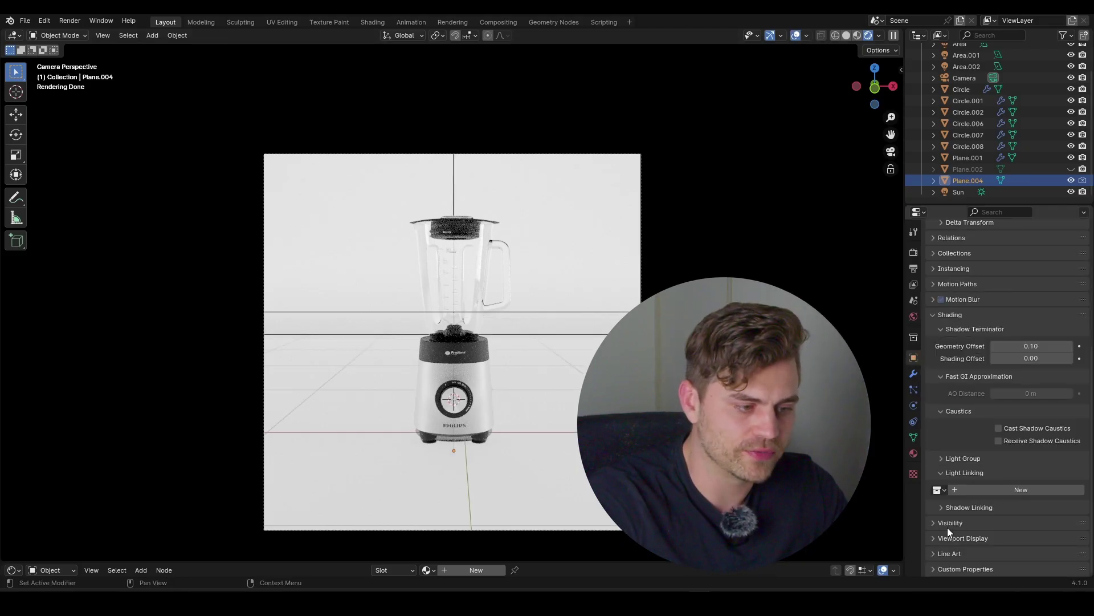
pyautogui.click(949, 523)
pyautogui.scroll(-6, 969, 502)
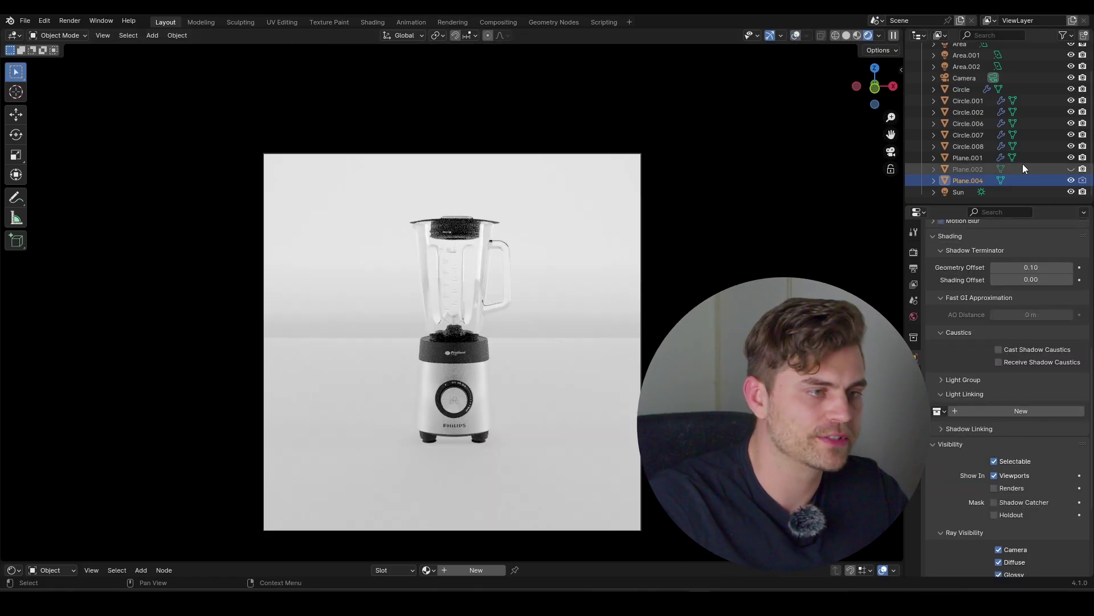
pyautogui.scroll(3, 1022, 163)
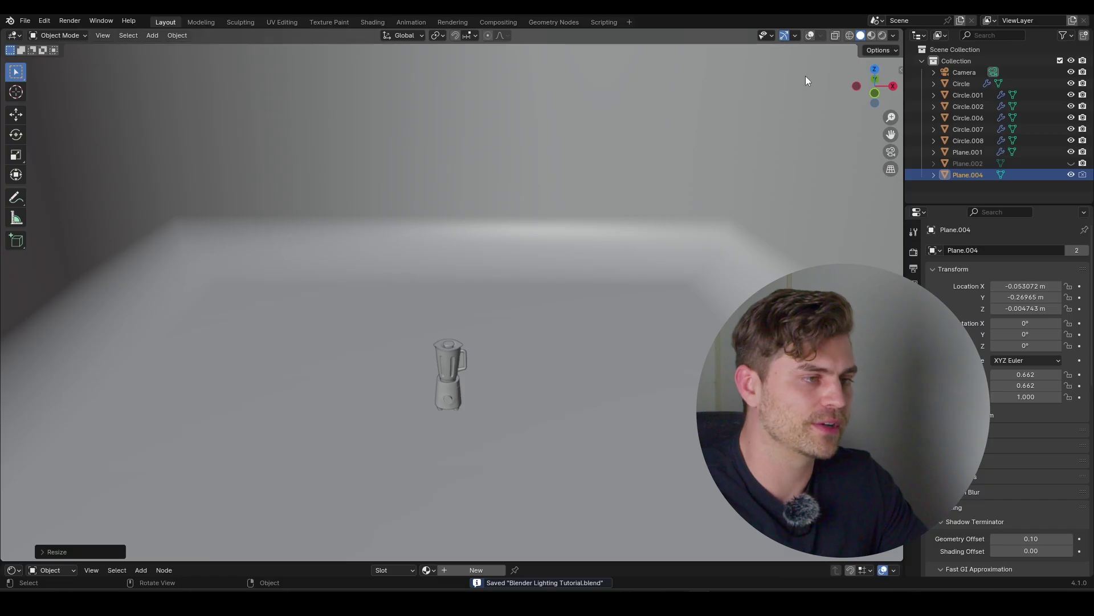
# Step: Add an area light above the blender, raise it to about 2.23 m on Z, and show the viewport overlays
pyautogui.hotkey('shift', 'a')
pyautogui.moveTo(458, 319)
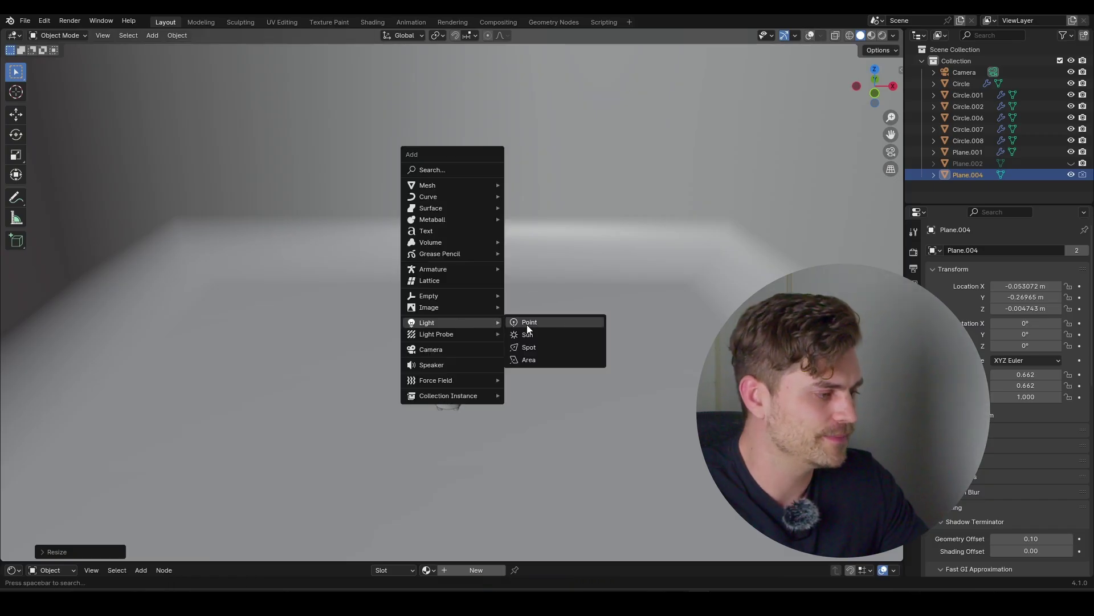
pyautogui.click(533, 357)
pyautogui.press('g')
pyautogui.press('z')
pyautogui.click(513, 227)
pyautogui.click(810, 36)
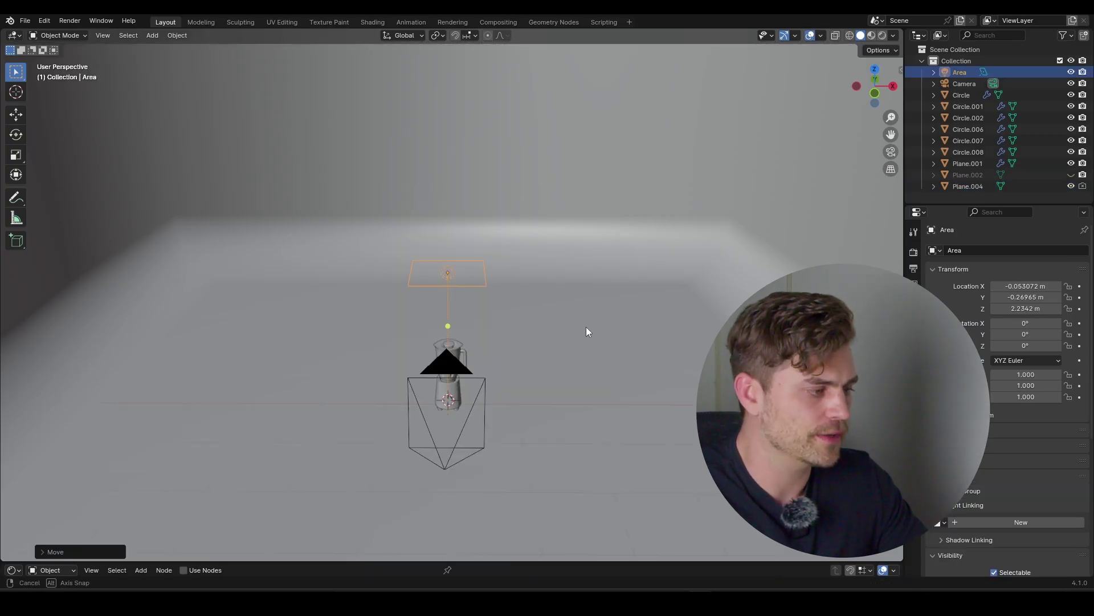
# Step: Rotate the area light -90° on X and move it behind the blender to about 3.13 m on Y
pyautogui.moveTo(587, 328)
pyautogui.mouseDown(button='middle')
pyautogui.moveTo(693, 364)
pyautogui.moveTo(667, 392)
pyautogui.moveTo(668, 438)
pyautogui.moveTo(610, 423)
pyautogui.mouseUp(button='middle')
pyautogui.press('r')
pyautogui.press('x')
pyautogui.press('Return')
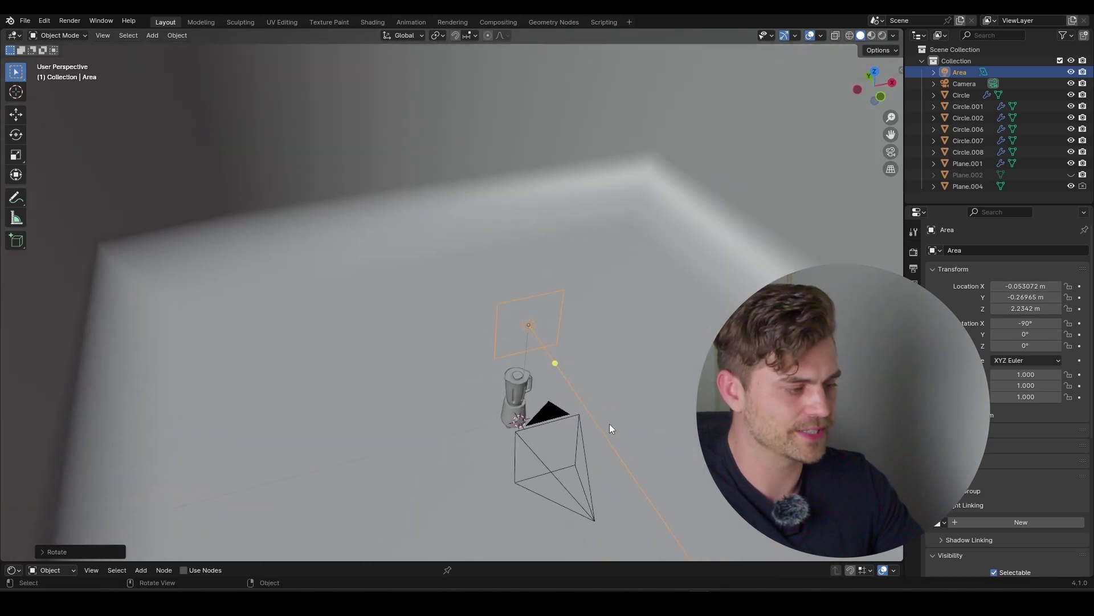
pyautogui.press('g')
pyautogui.press('y')
pyautogui.click(529, 319)
pyautogui.moveTo(529, 319)
pyautogui.mouseDown(button='middle')
pyautogui.moveTo(490, 317)
pyautogui.moveTo(523, 317)
pyautogui.mouseUp(button='middle')
# Step: Lower the area light to about 1.01 m on Z and scale it up to about 1.576
pyautogui.press('g')
pyautogui.press('z')
pyautogui.click(521, 399)
pyautogui.press('s')
pyautogui.click(591, 340)
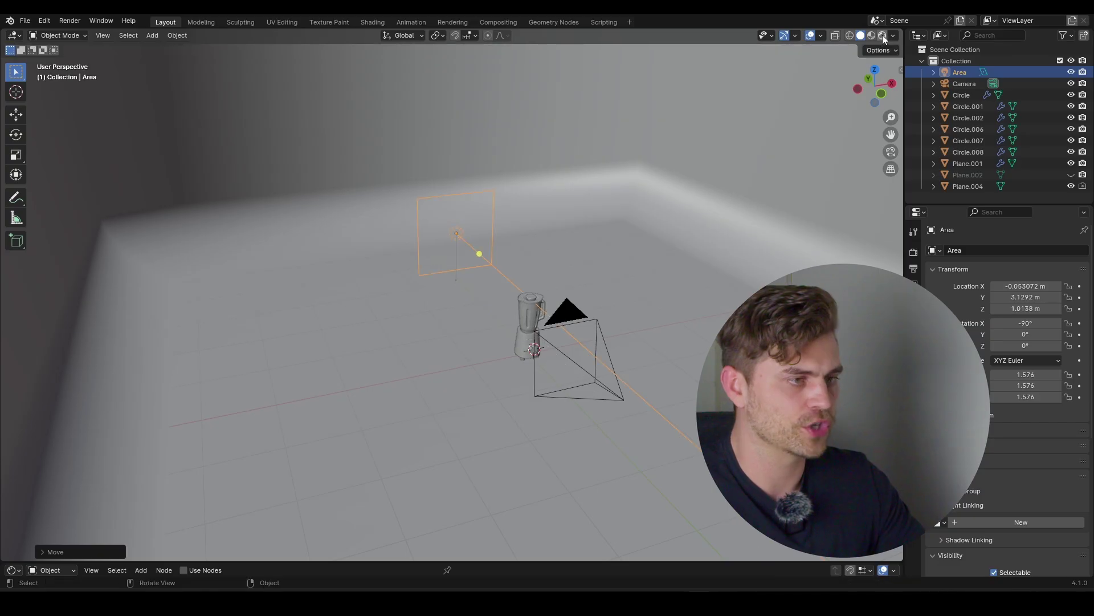
# Step: Enlarge the back area light in the rendered camera preview and raise its power to 91.3 W
pyautogui.click(882, 36)
pyautogui.press('KP_0')
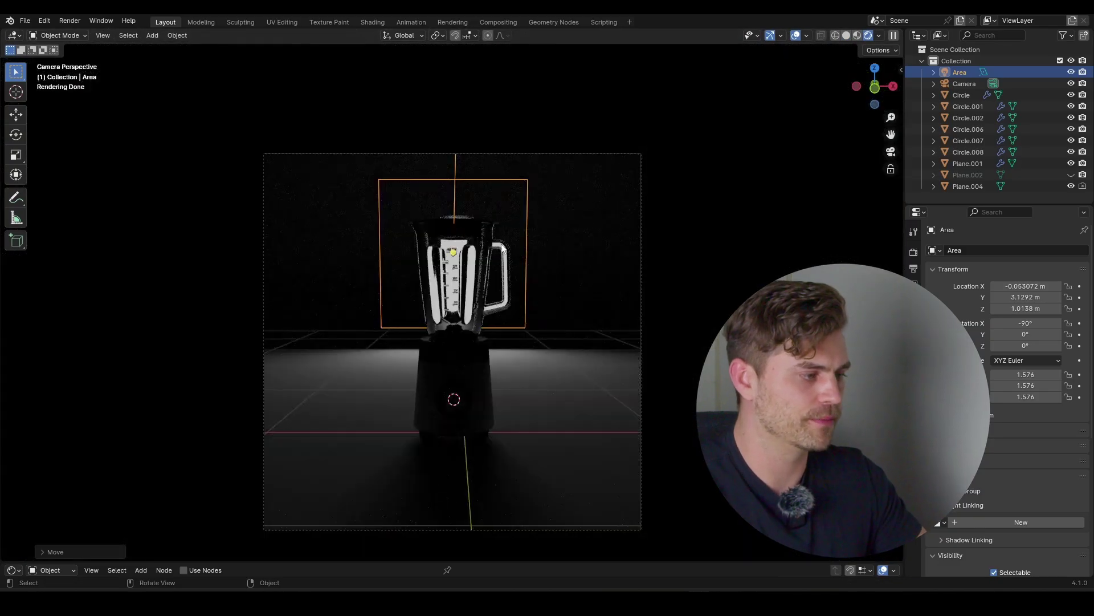
pyautogui.scroll(2, 491, 296)
pyautogui.scroll(-2, 491, 296)
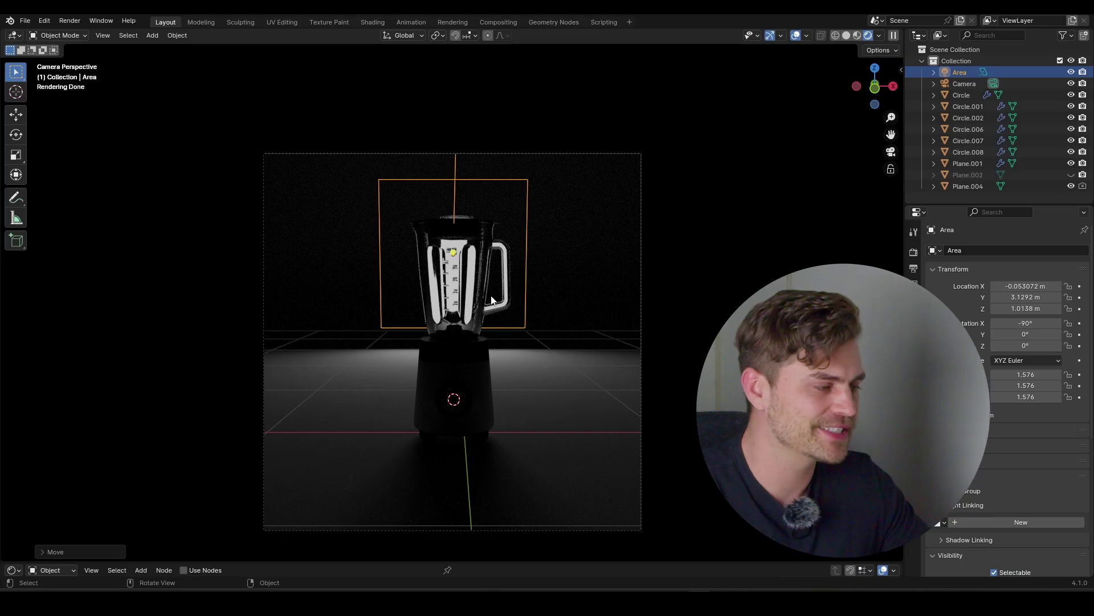
pyautogui.scroll(-2, 492, 301)
pyautogui.press('s')
pyautogui.click(376, 209)
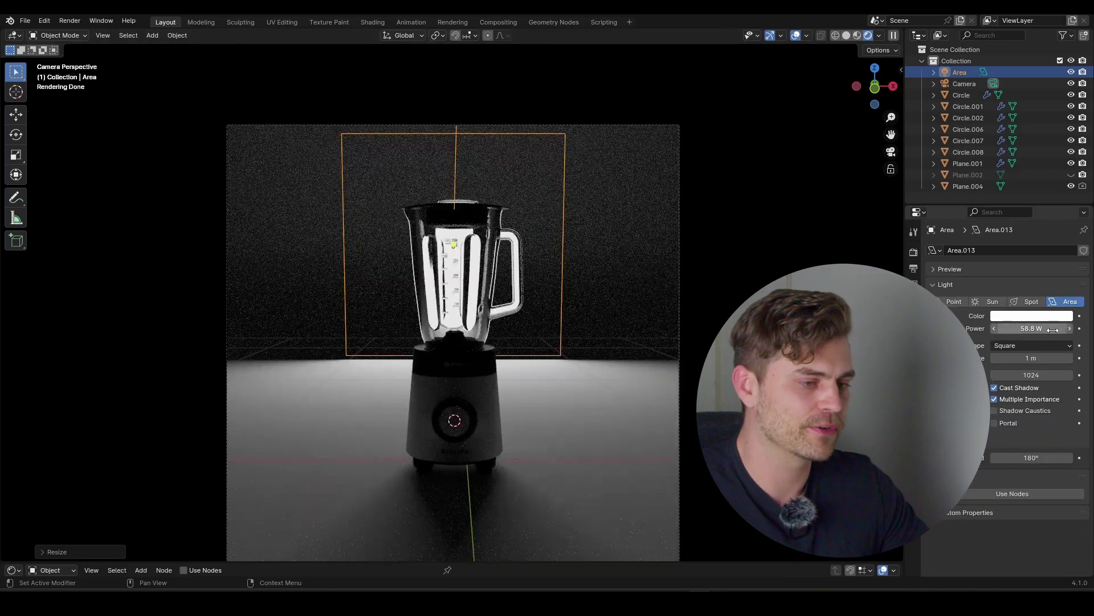
pyautogui.moveTo(1031, 329); pyautogui.dragTo(1046, 329)
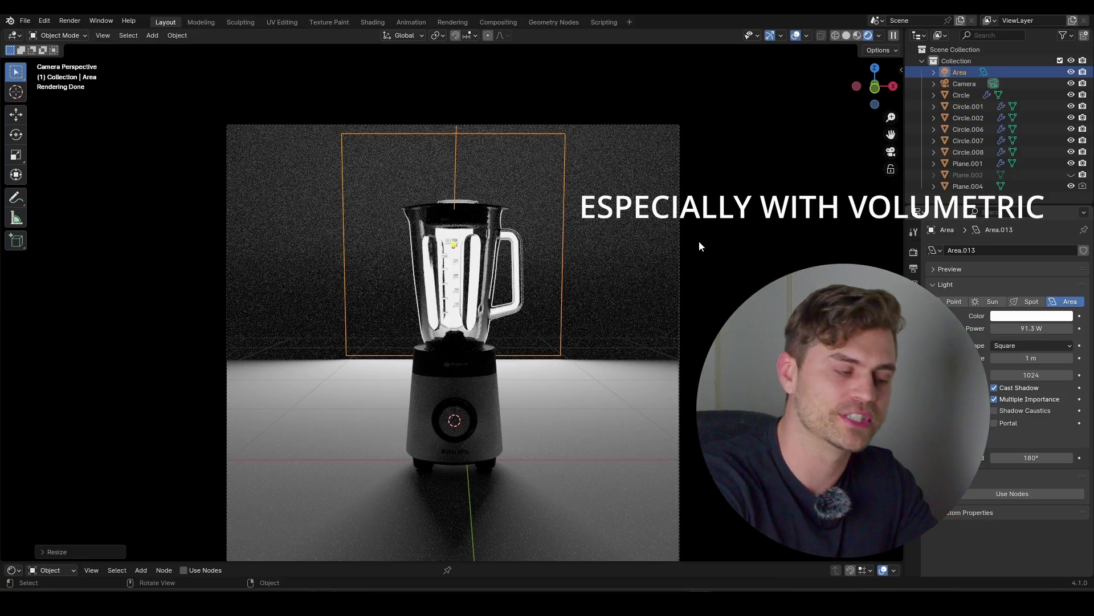
# Step: Rotate the back light 45° on Z and move it along X to the blender's negative X side
pyautogui.scroll(-2, 529, 289)
pyautogui.moveTo(530, 288); pyautogui.dragTo(508, 356, button='middle')
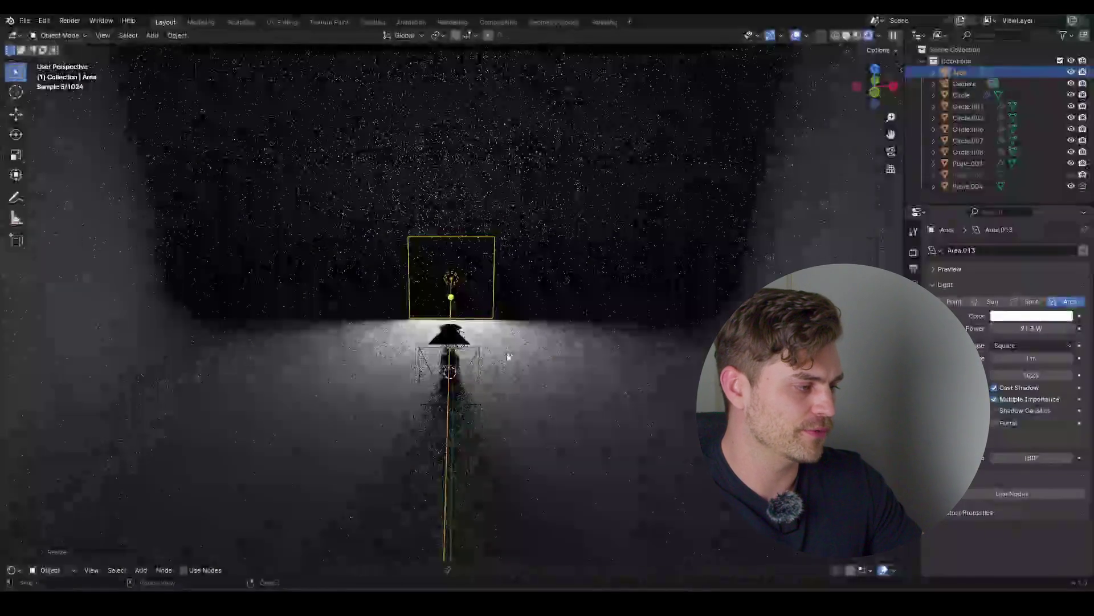
pyautogui.write('rz45')
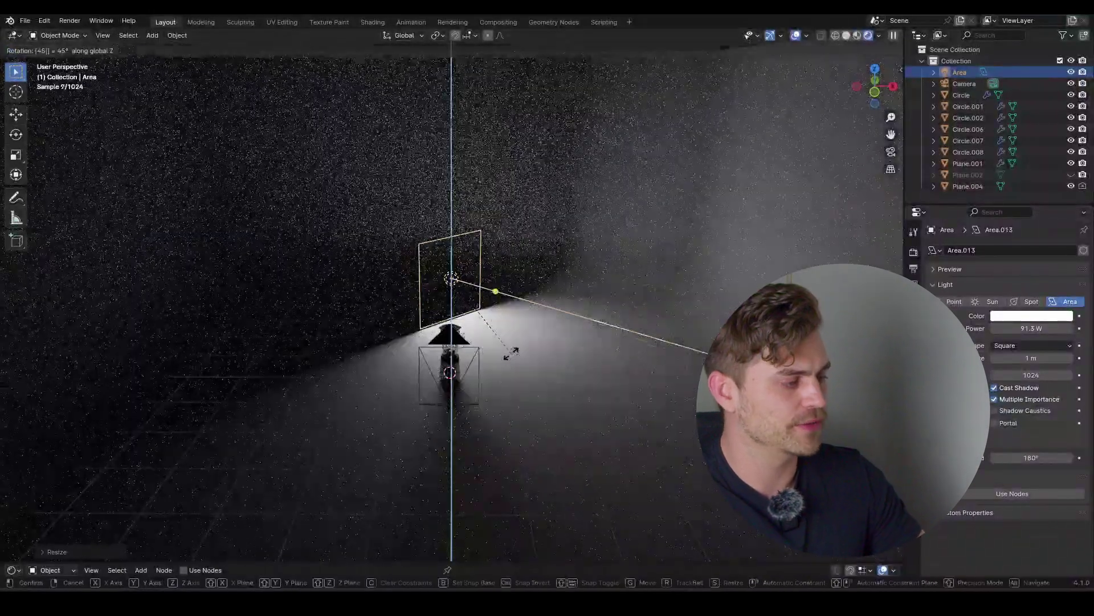
pyautogui.press('Return')
pyautogui.press('g')
pyautogui.press('x')
pyautogui.click(420, 322)
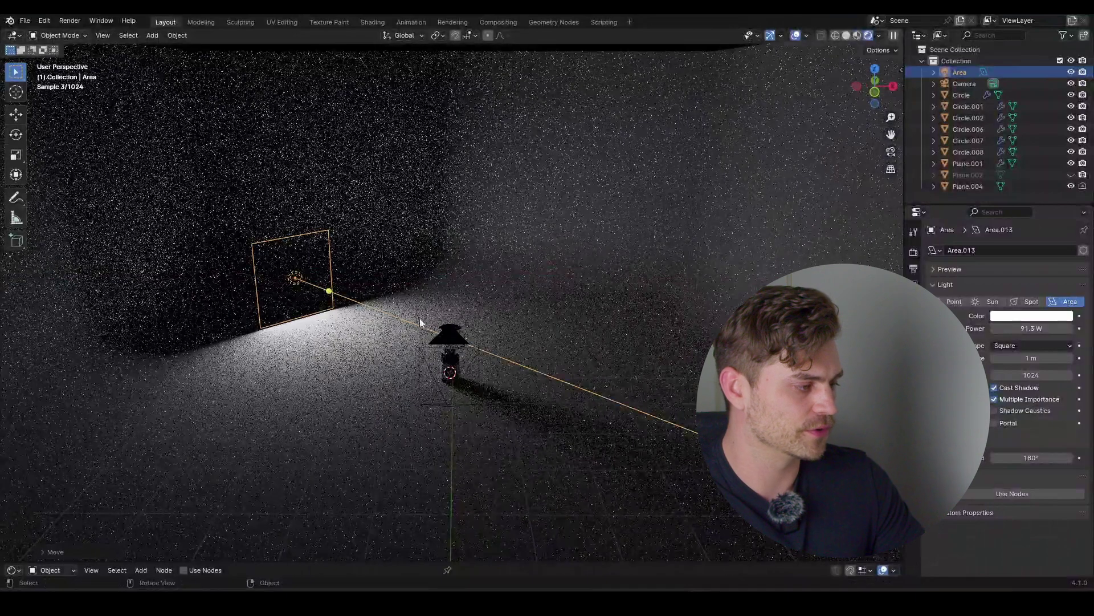
# Step: Set the pivot point to the 3D cursor, duplicate the light and mirror the copy by scaling it -1 on X
pyautogui.click(436, 36)
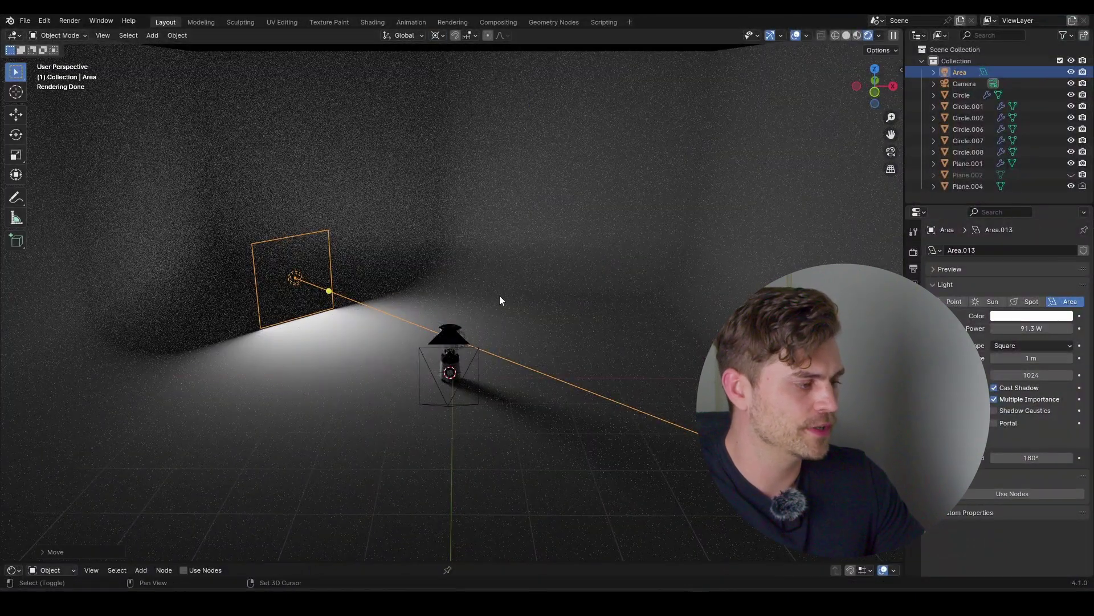
pyautogui.hotkey('shift', 'd')
pyautogui.write('sx')
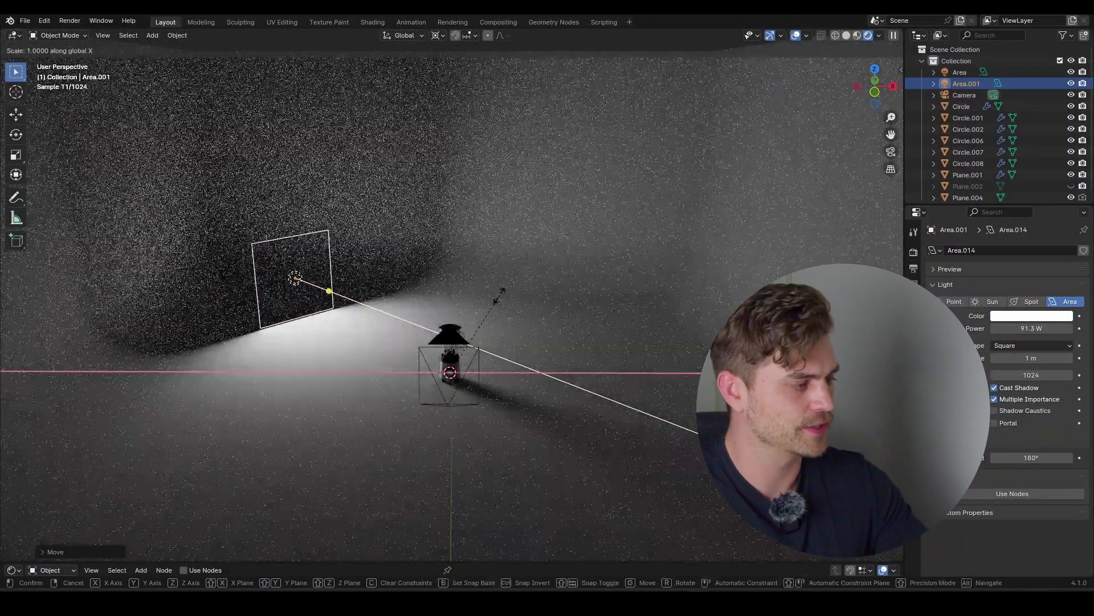
pyautogui.write('-1')
pyautogui.press('Return')
# Step: Restore the original pivot point and rotate the duplicated light -90° on Z so it faces the blender
pyautogui.click(438, 36)
pyautogui.click(485, 98)
pyautogui.write('r')
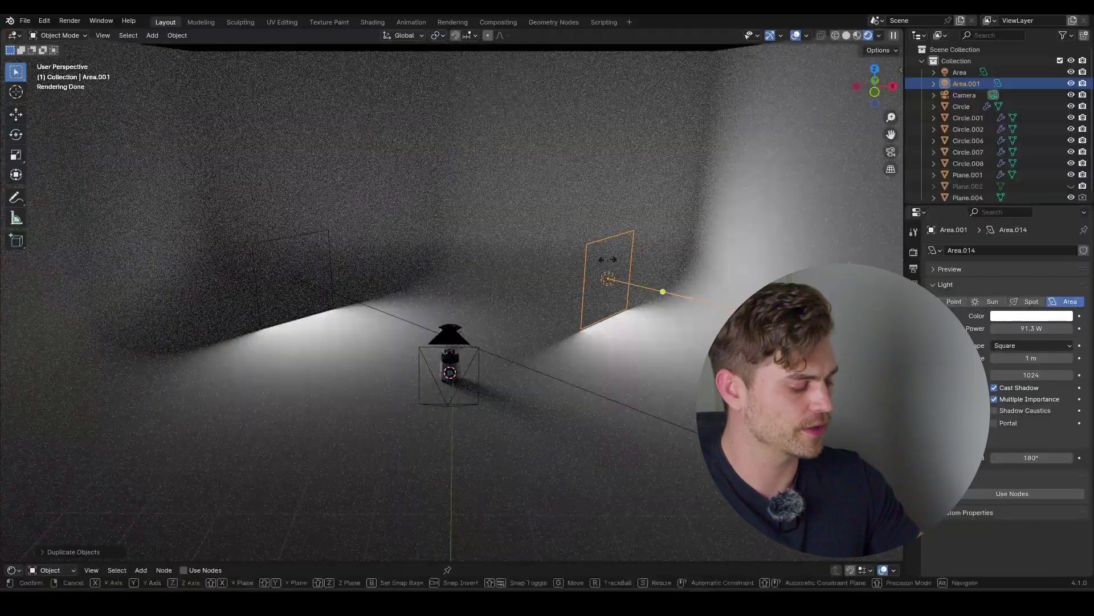
pyautogui.write('z-90')
pyautogui.press('Return')
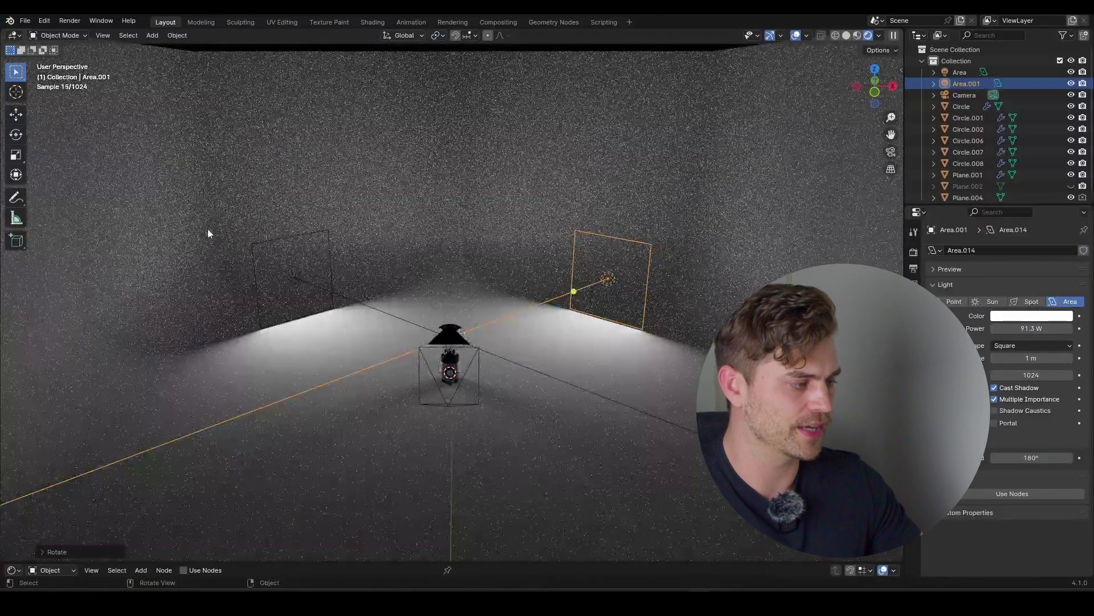
# Step: Select the original angled back light in the camera view and raise its power to 185.6 W
pyautogui.press('KP_0')
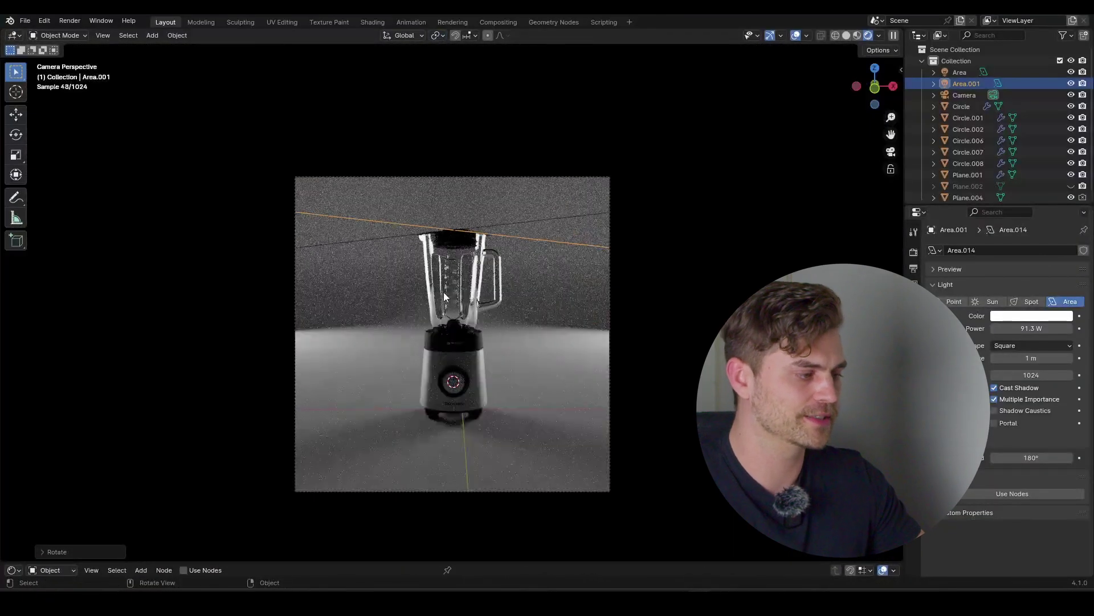
pyautogui.click(422, 234)
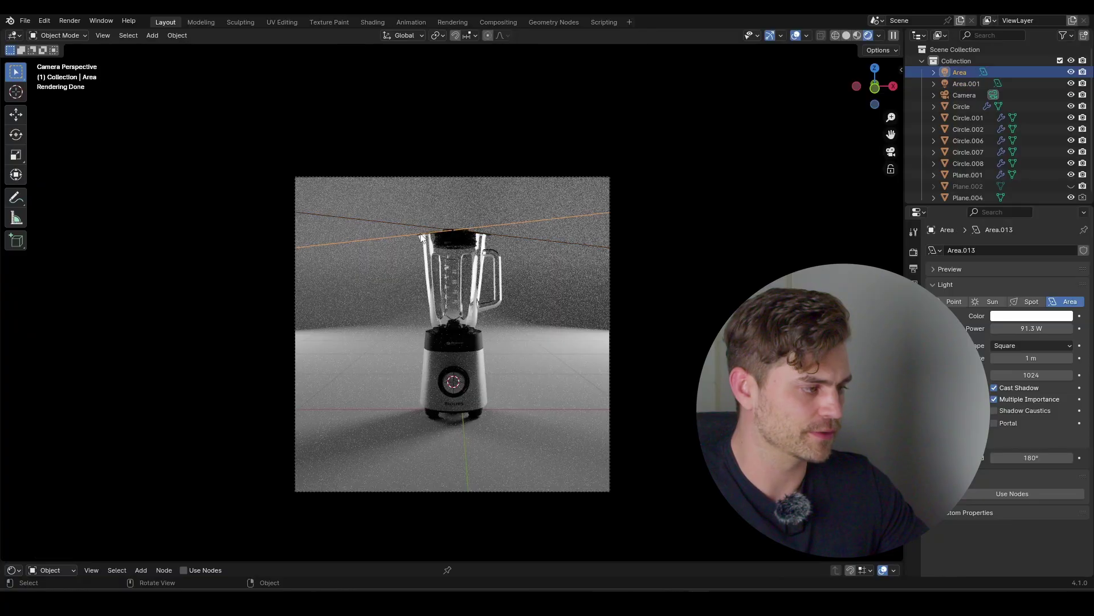
pyautogui.moveTo(995, 329); pyautogui.dragTo(1048, 329)
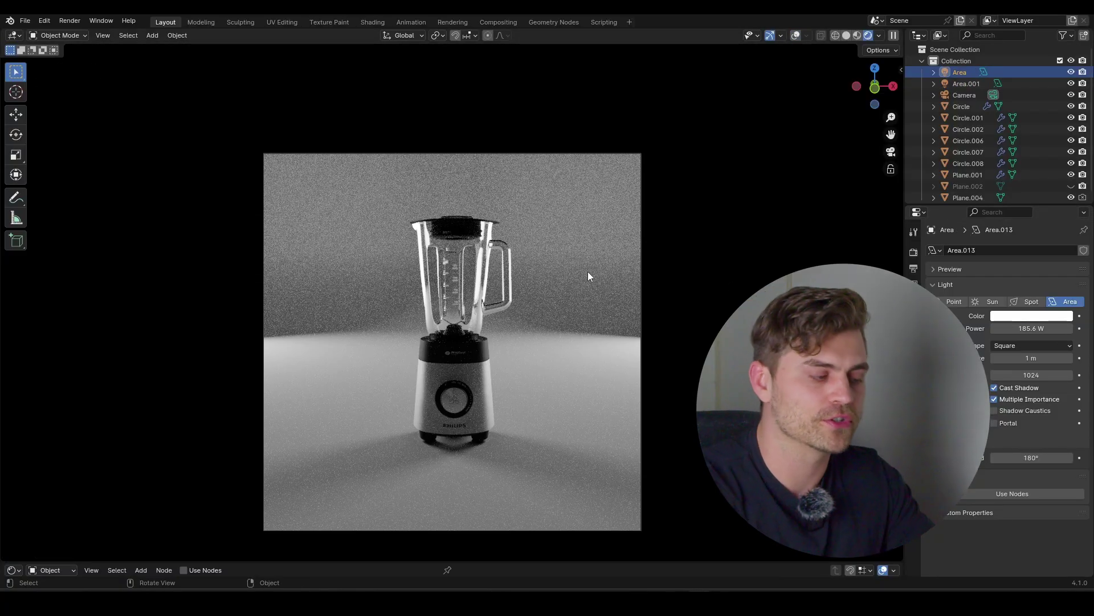
# Step: Add a third area light, rotate it 90° on X and place it on the floor in front of the blender
pyautogui.moveTo(503, 368)
pyautogui.mouseDown(button='middle')
pyautogui.moveTo(511, 399)
pyautogui.moveTo(467, 379)
pyautogui.moveTo(515, 398)
pyautogui.moveTo(504, 384)
pyautogui.mouseUp(button='middle')
pyautogui.hotkey('shift', 'a')
pyautogui.moveTo(501, 382)
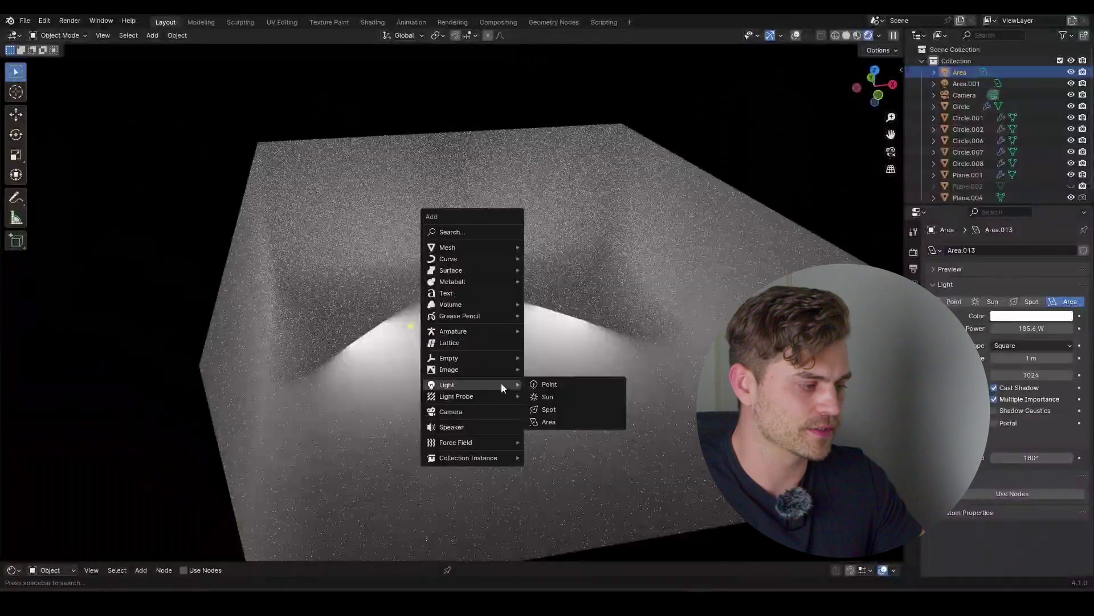
pyautogui.click(566, 421)
pyautogui.write('rx90')
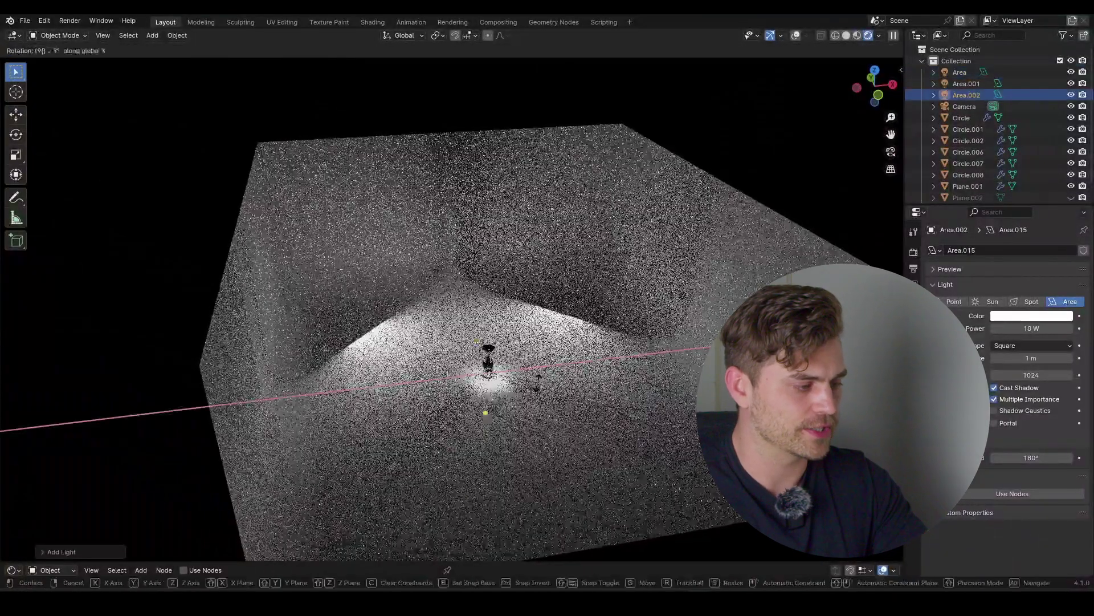
pyautogui.press('Return')
pyautogui.press('g')
pyautogui.press('z')
pyautogui.click(587, 485)
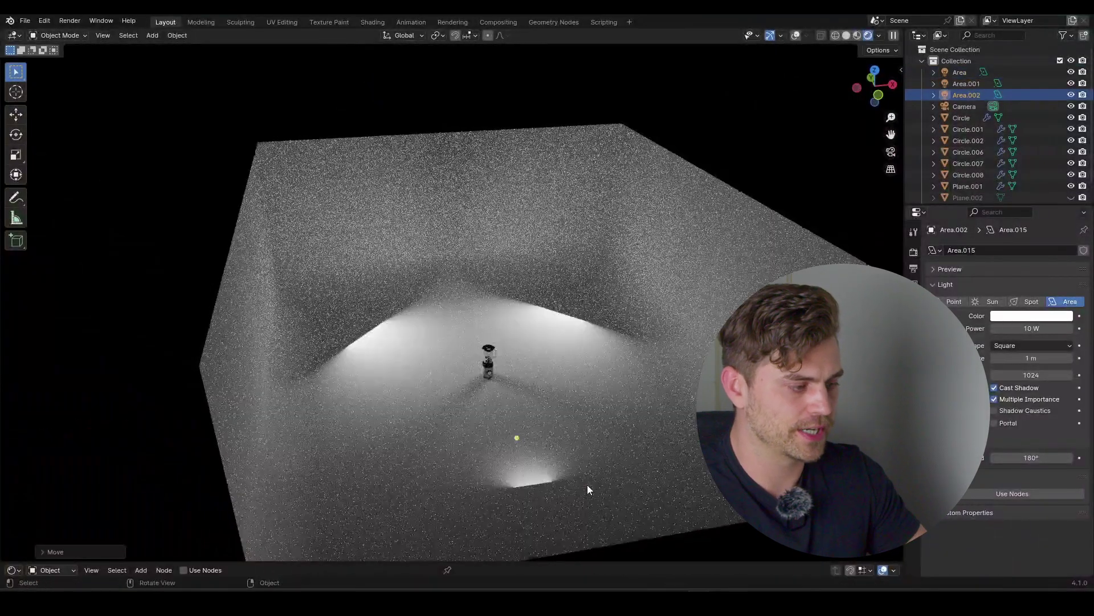
# Step: Enlarge the front area light while viewing through the camera and raise its power to 104 W
pyautogui.press('KP_0')
pyautogui.press('s')
pyautogui.click(178, 476)
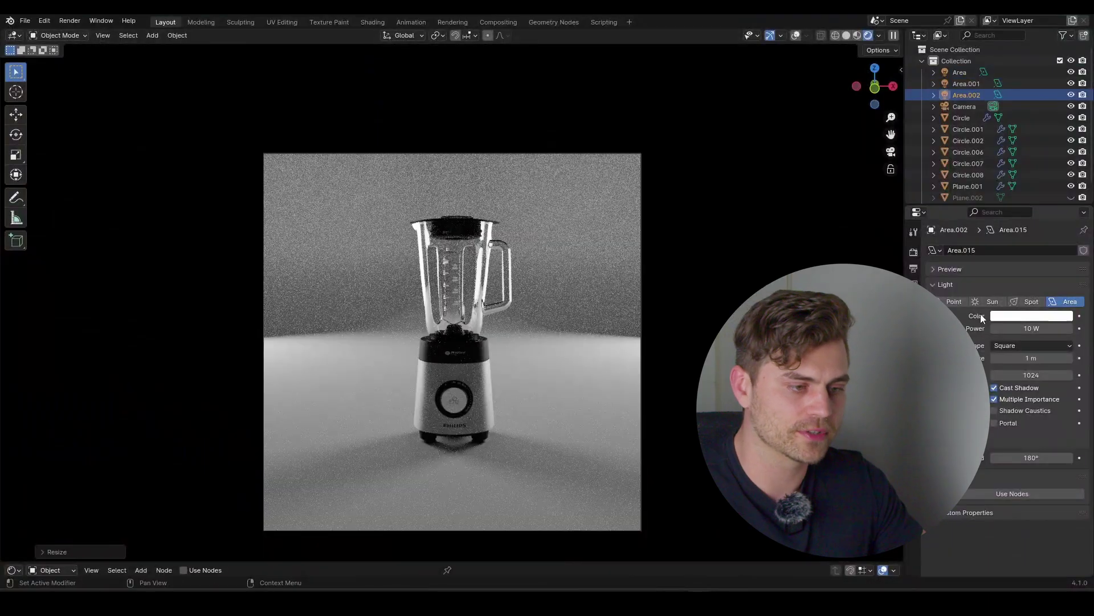
pyautogui.moveTo(1032, 328)
pyautogui.mouseDown()
pyautogui.moveTo(1080, 328)
pyautogui.moveTo(1039, 329)
pyautogui.mouseUp()
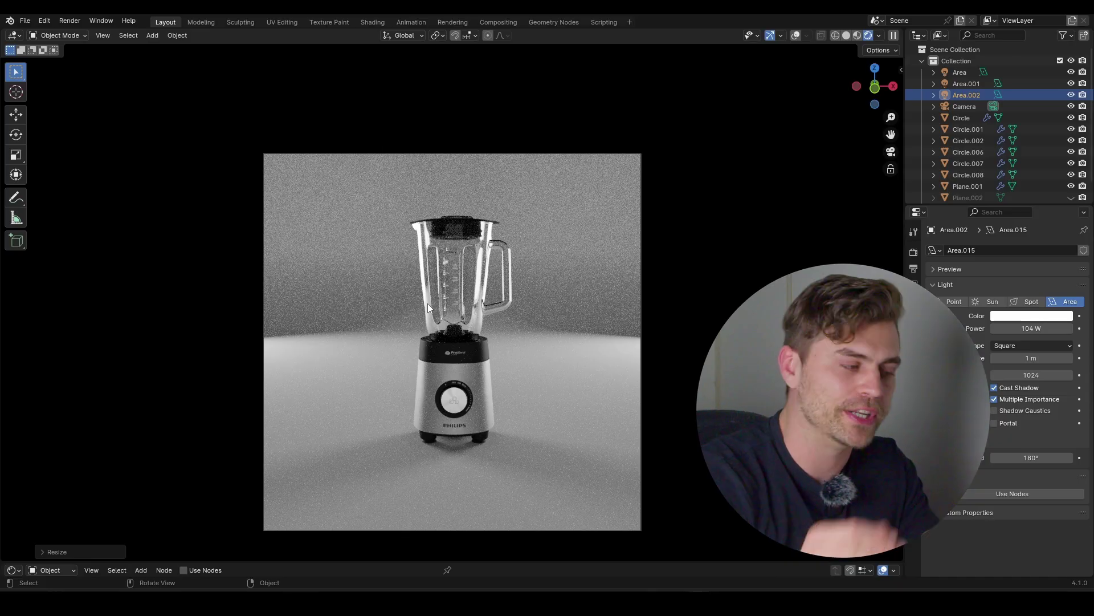
# Step: Delete all three area lights from the scene
pyautogui.moveTo(427, 303); pyautogui.dragTo(430, 342, button='middle')
pyautogui.scroll(-6, 430, 342)
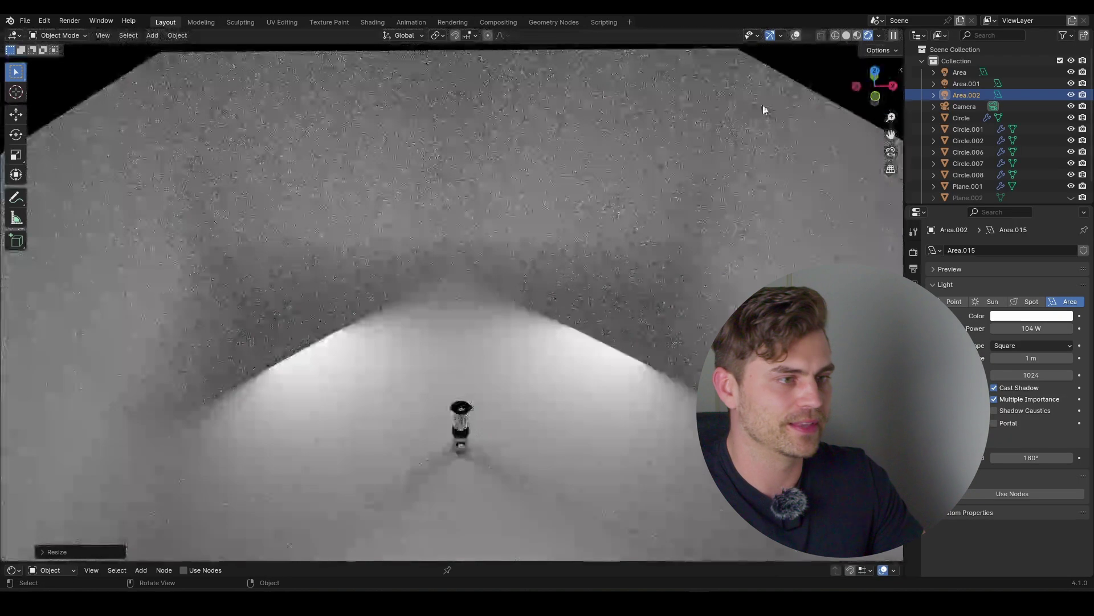
pyautogui.keyDown('shift'); pyautogui.click(962, 74); pyautogui.keyUp('shift')
pyautogui.press('Delete')
# Step: Add a new area light at the blender, enlarge it and rotate it 90° on X
pyautogui.hotkey('shift', 'a')
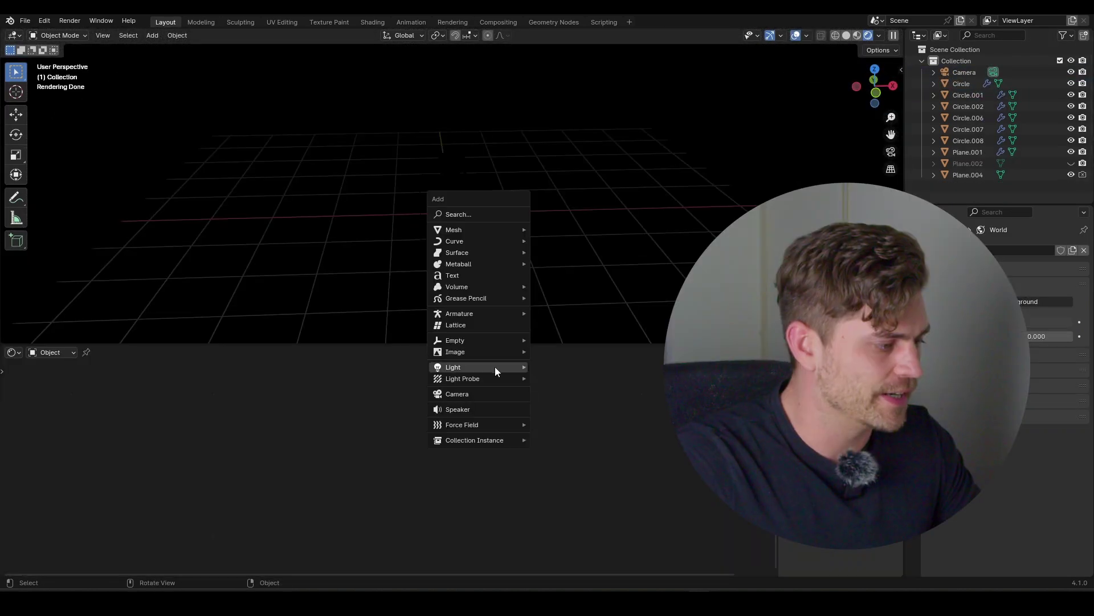
pyautogui.moveTo(495, 367)
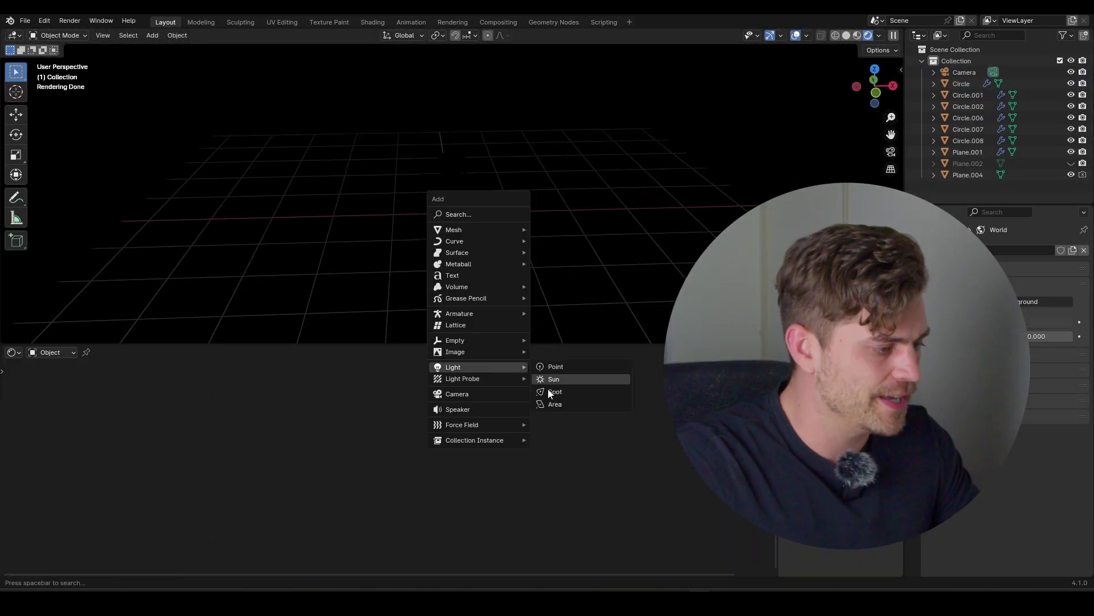
pyautogui.click(568, 404)
pyautogui.press('s')
pyautogui.click(589, 251)
pyautogui.write('rx')
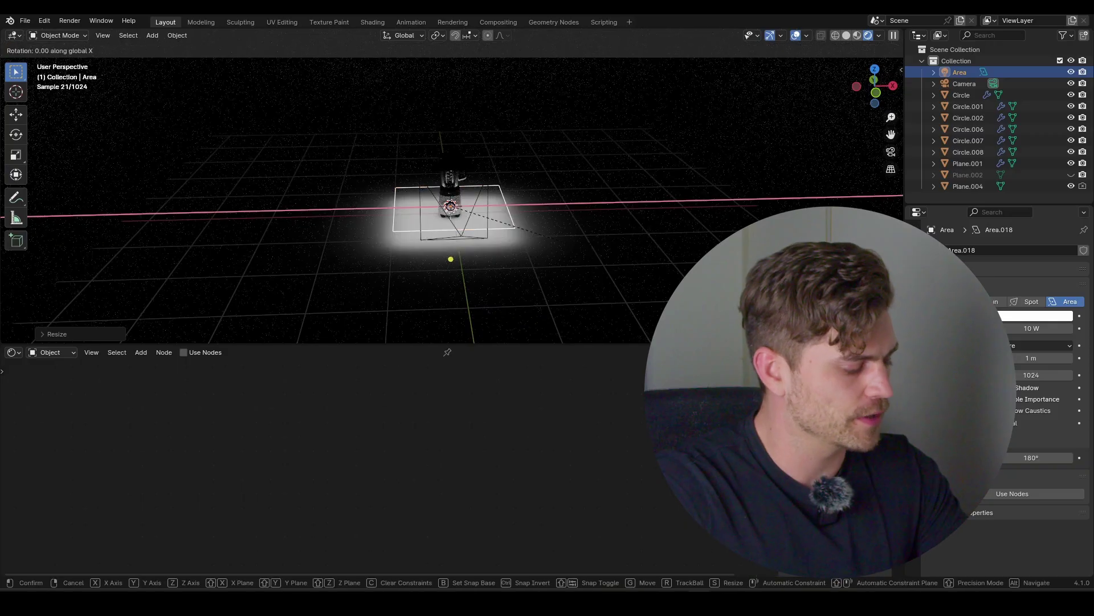
pyautogui.write('90')
pyautogui.press('Return')
# Step: Place the diagonally turned area light at the blender's front side and raise its power to 187.6 W
pyautogui.press('g')
pyautogui.press('z')
pyautogui.press('z')
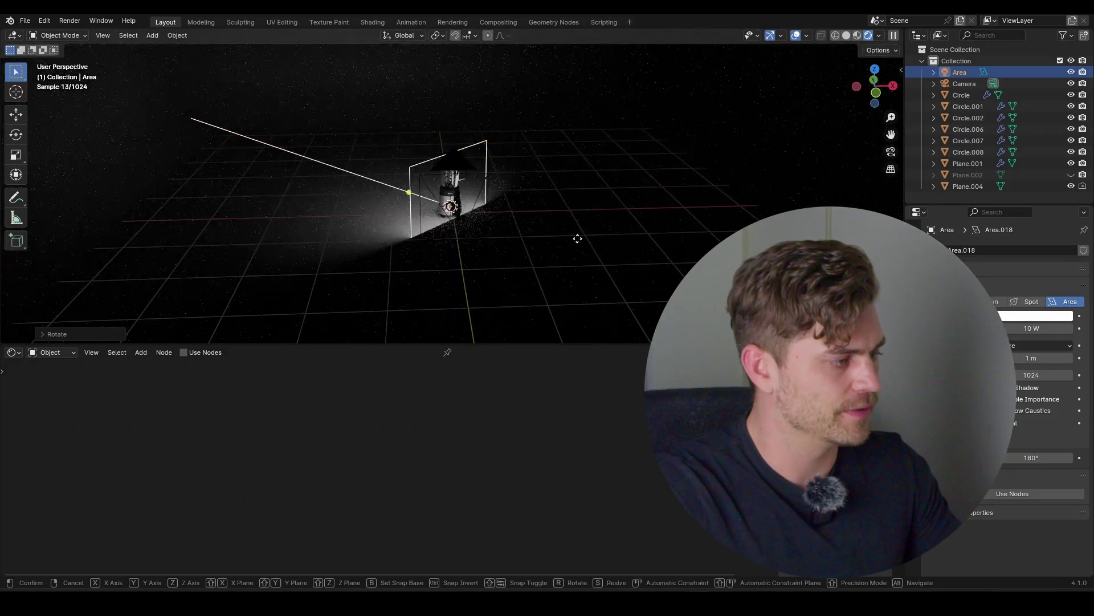
pyautogui.click(722, 291)
pyautogui.moveTo(1032, 328); pyautogui.dragTo(1064, 328)
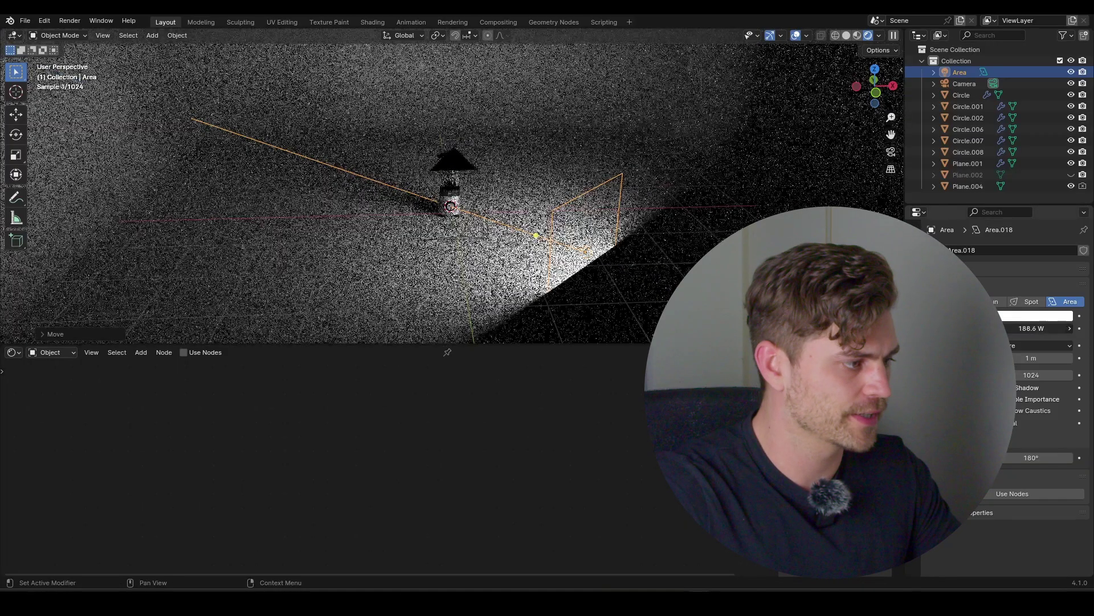
# Step: Add a mesh plane at the blender and rotate it 90° on X and 45° on Z
pyautogui.hotkey('shift', 'a')
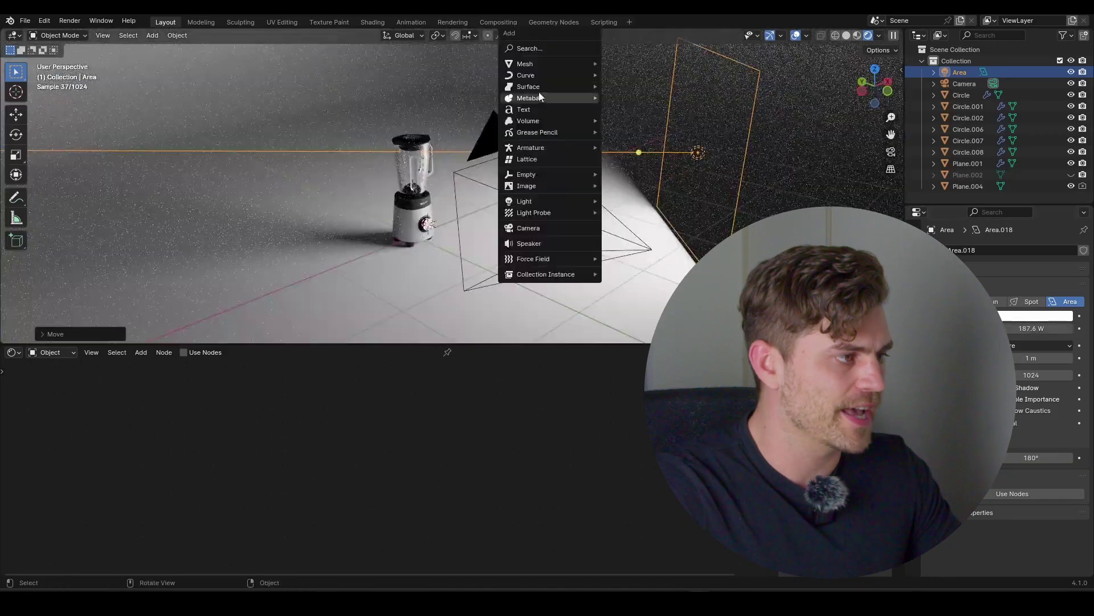
pyautogui.moveTo(547, 64)
pyautogui.click(676, 67)
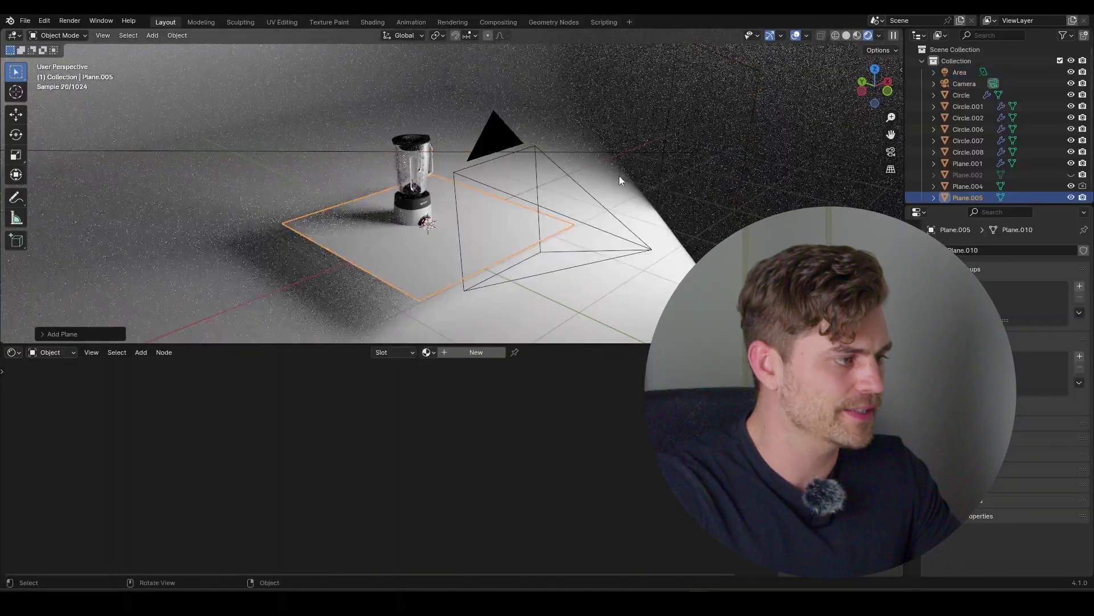
pyautogui.write('grx90')
pyautogui.press('Return')
pyautogui.write('r')
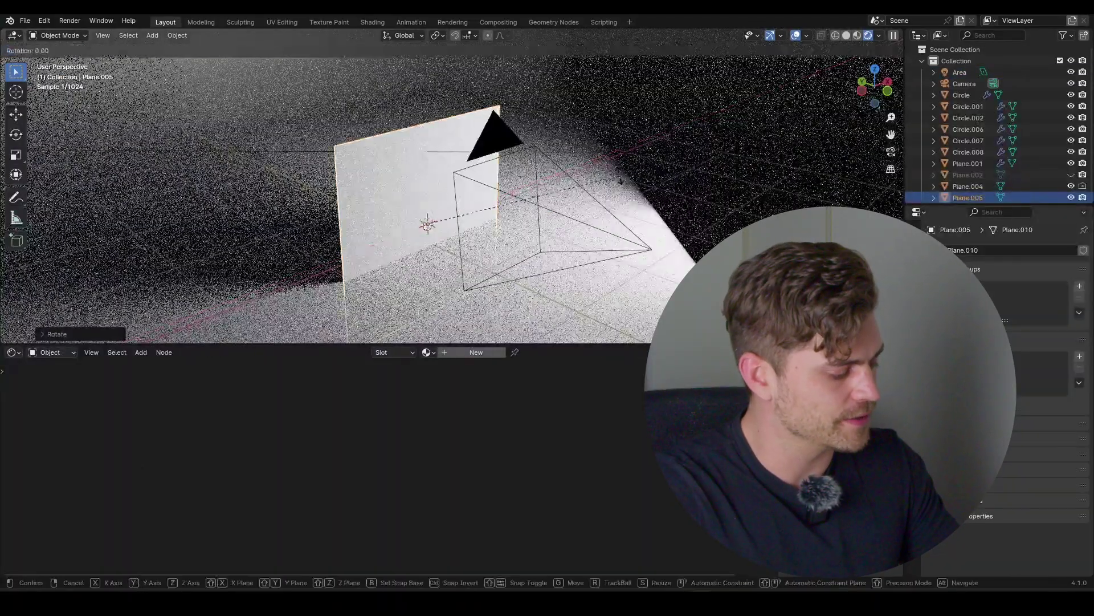
pyautogui.write('z45')
pyautogui.press('Return')
# Step: Move the upright plane away from the blender toward the camera side, out of the camera's frame
pyautogui.moveTo(500, 157); pyautogui.dragTo(539, 192, button='middle')
pyautogui.scroll(-3, 541, 182)
pyautogui.press('g')
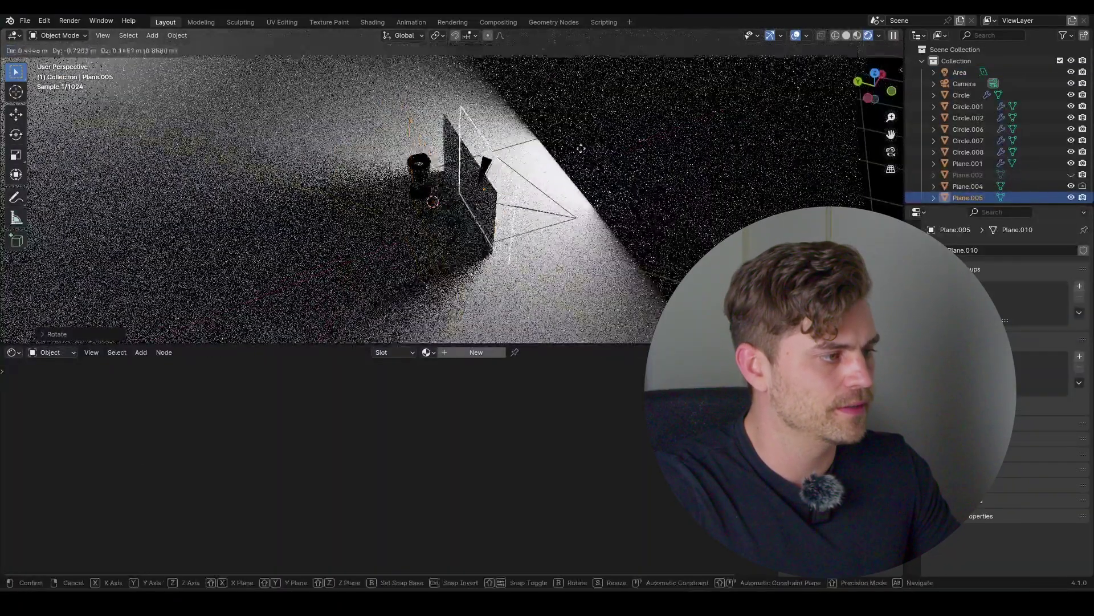
pyautogui.click(665, 158)
pyautogui.moveTo(664, 158); pyautogui.dragTo(501, 171, button='middle')
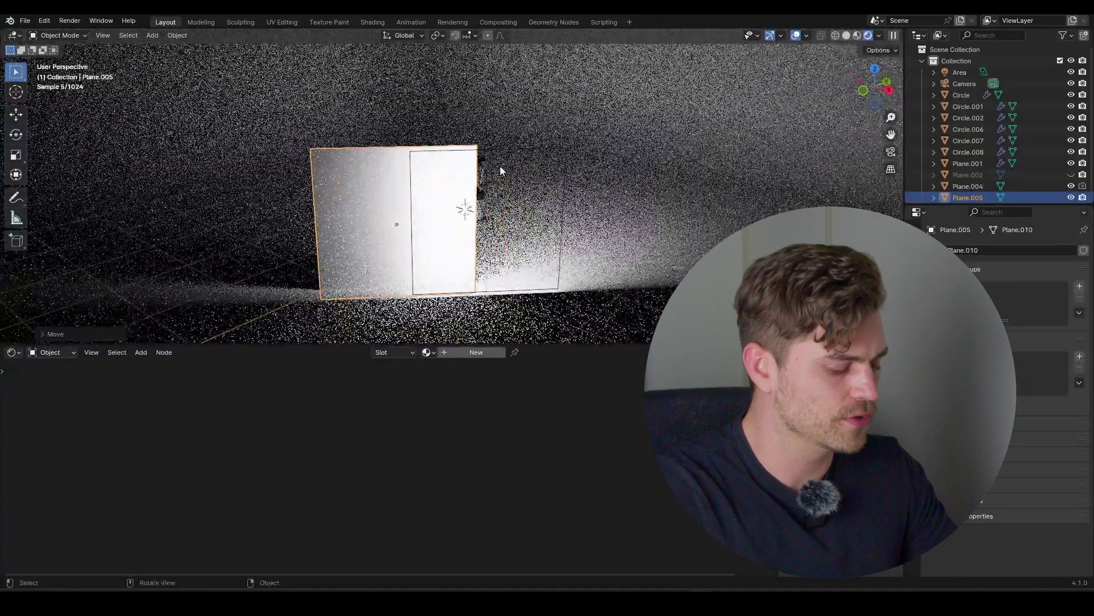
# Step: Compare the rendered camera preview with Plane.005 hidden and shown, examining the blender's shading and the plane's placement
pyautogui.press('KP_0')
pyautogui.scroll(3, 501, 167)
pyautogui.scroll(-1, 1068, 182)
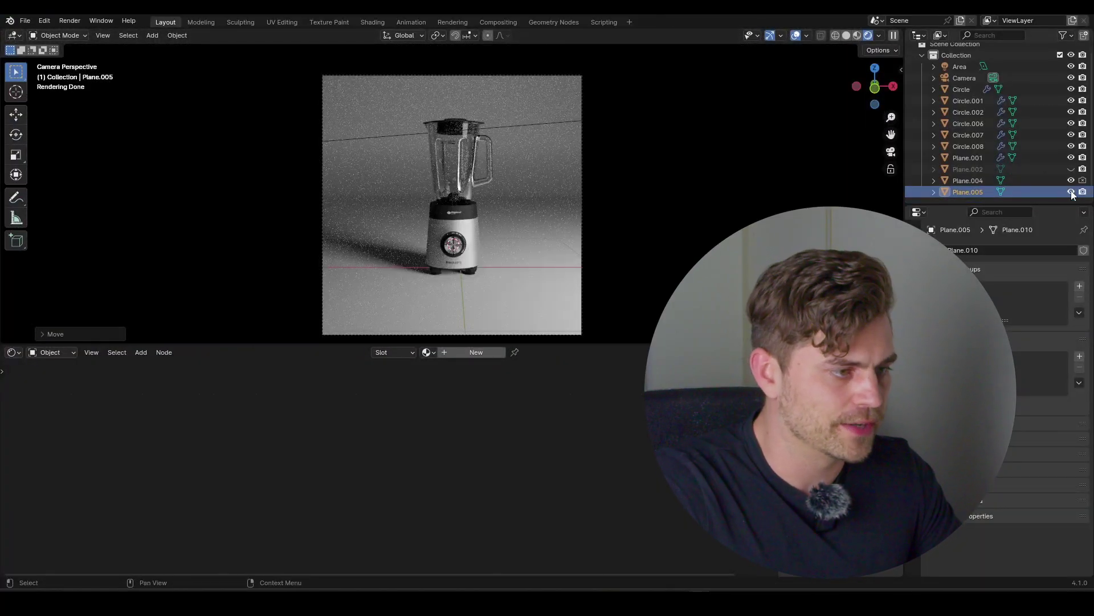
pyautogui.click(1072, 193)
pyautogui.click(1072, 192)
pyautogui.scroll(3, 429, 268)
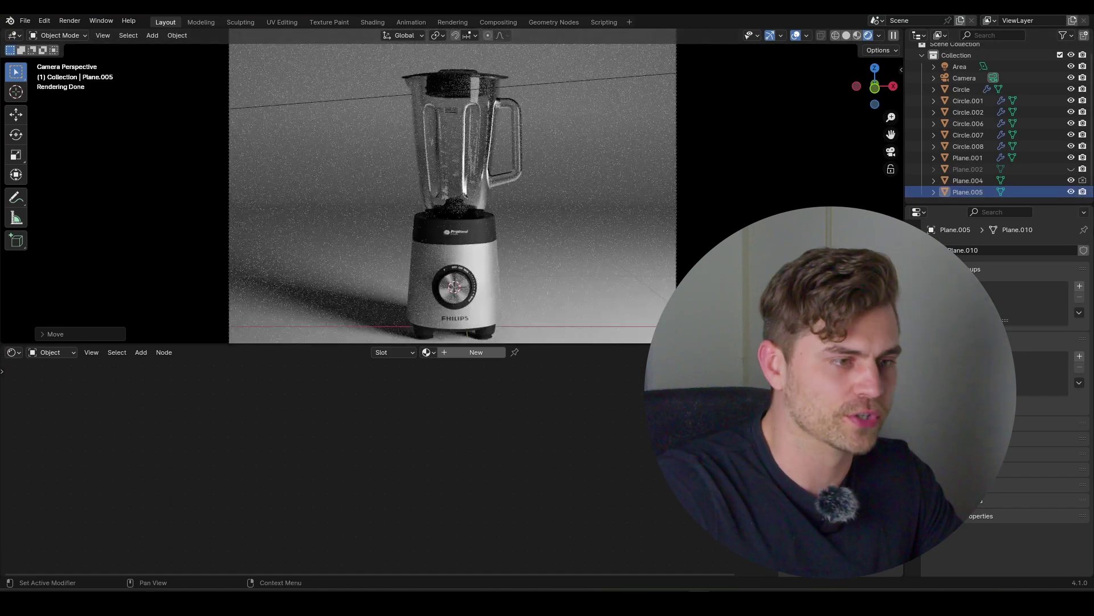
pyautogui.moveTo(570, 228); pyautogui.dragTo(620, 255, button='middle')
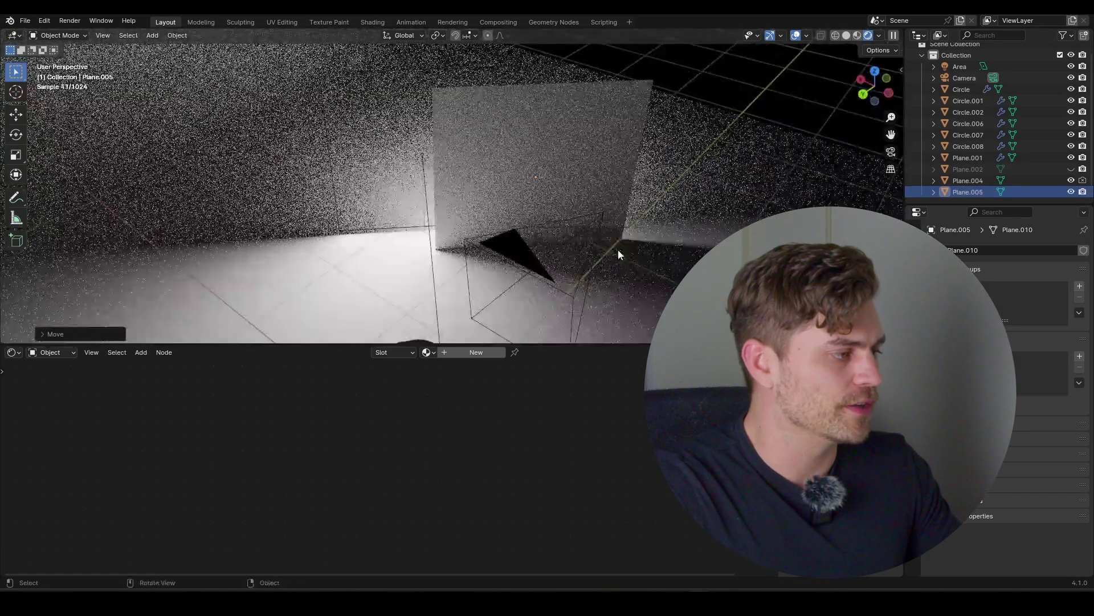
# Step: Duplicate the upright plane and move the copy sideways along its local X axis
pyautogui.press('x')
pyautogui.click(574, 136)
pyautogui.hotkey('shift', 'd')
pyautogui.press('x')
pyautogui.press('x')
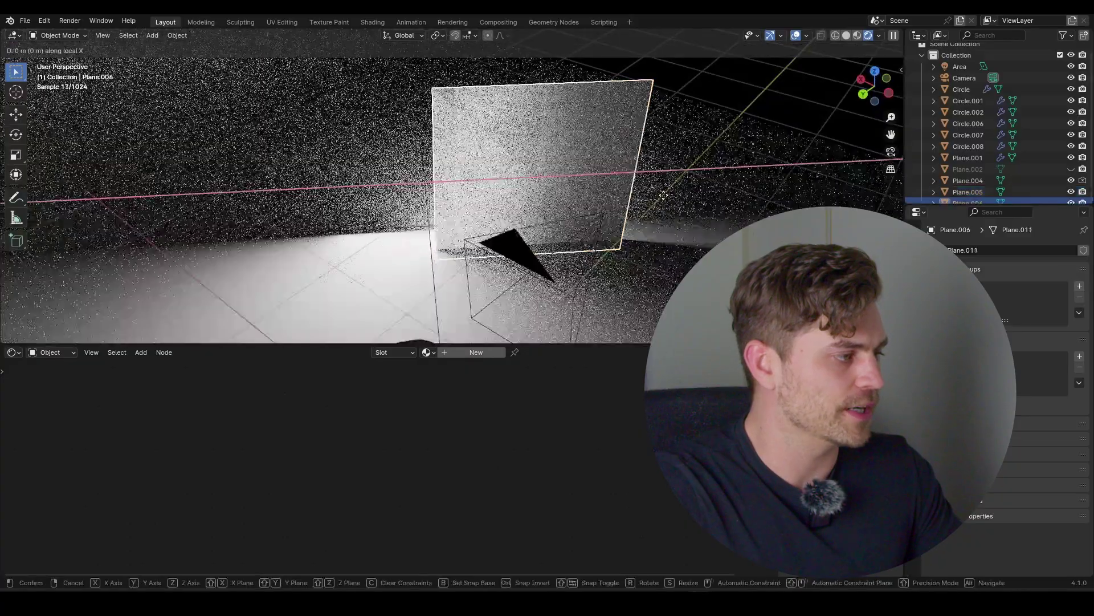
pyautogui.click(416, 189)
# Step: Examine the blender's shading in the rendered camera view while toggling the visibility of the upright planes
pyautogui.press('KP_0')
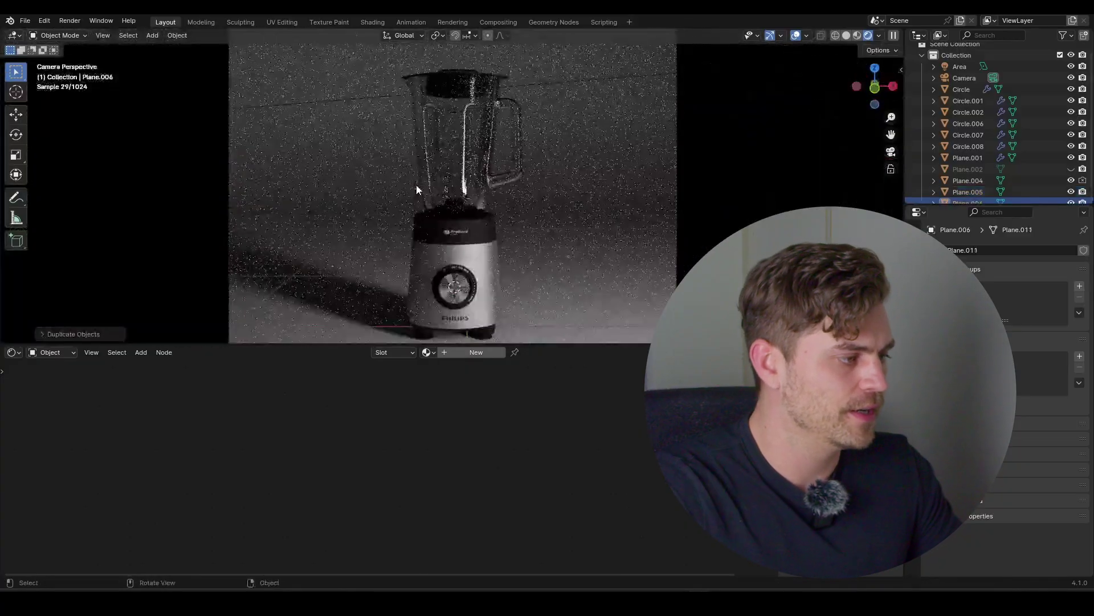
pyautogui.scroll(-2, 538, 91)
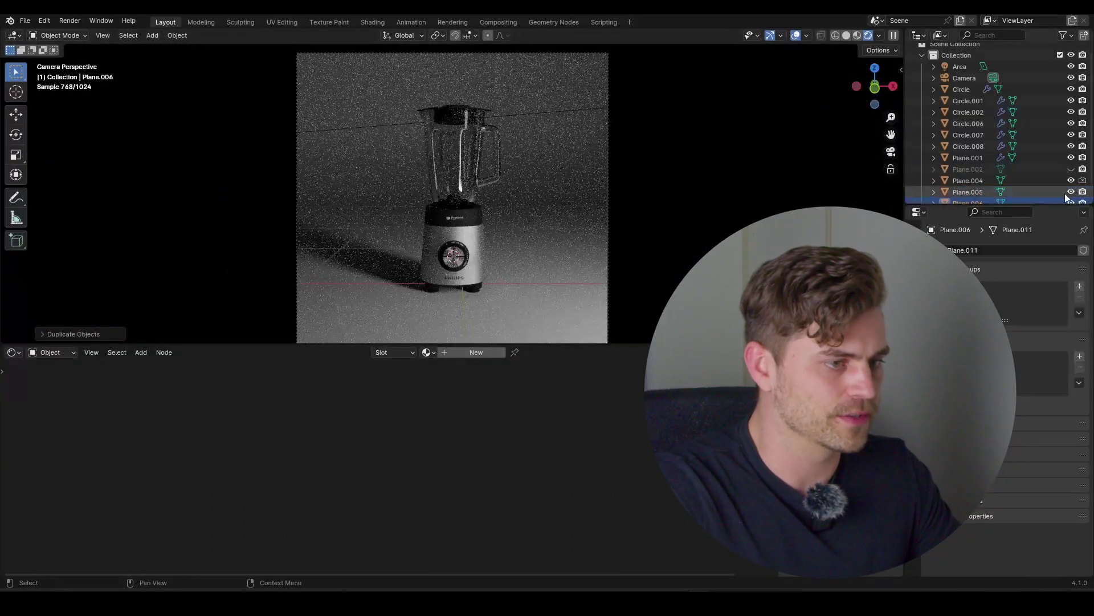
pyautogui.moveTo(1070, 193); pyautogui.dragTo(1069, 185)
pyautogui.scroll(-1, 1069, 192)
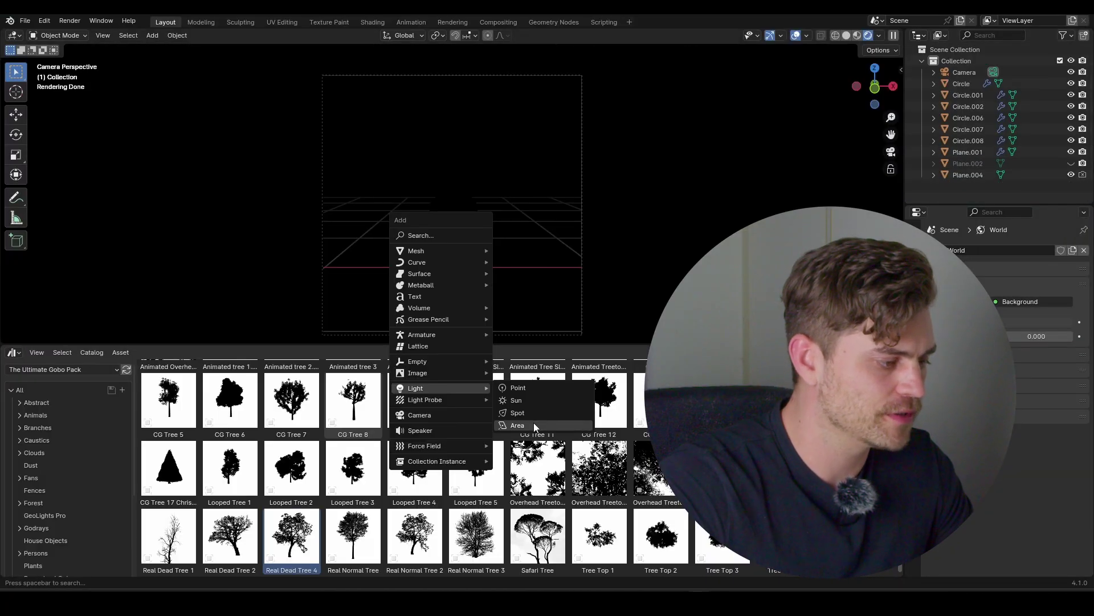
# Step: Add an area light above the blender and enable shader nodes for it in the Shader Editor
pyautogui.click(534, 425)
pyautogui.scroll(-2, 521, 221)
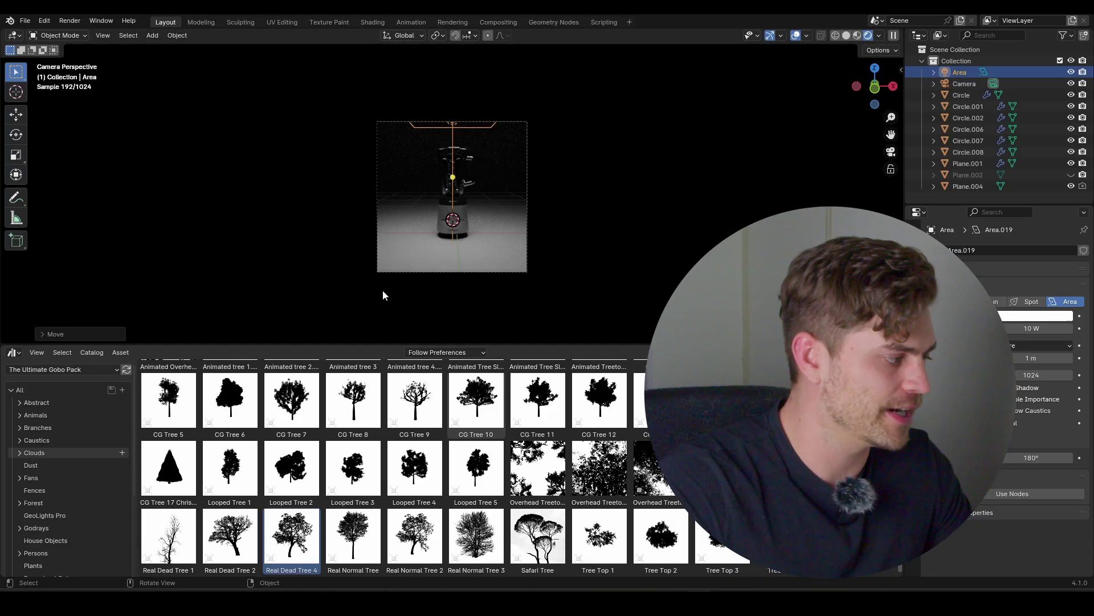
pyautogui.click(13, 352)
pyautogui.click(46, 454)
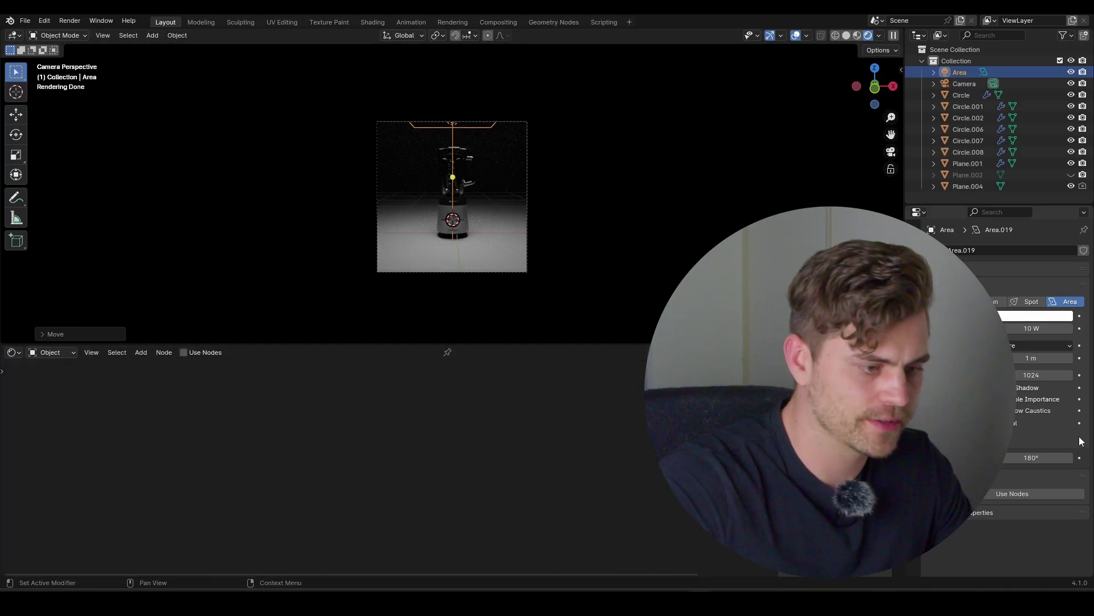
pyautogui.click(1013, 494)
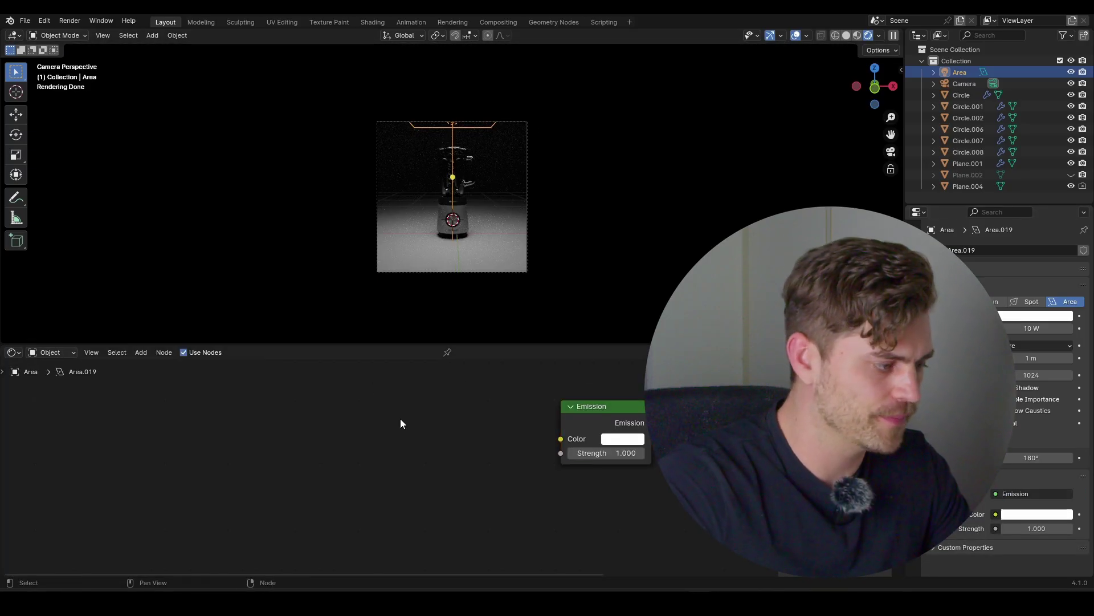
# Step: Add a Gradient Texture node and connect its Color output to the Strength input of the light's Emission node
pyautogui.hotkey('shift', 'a')
pyautogui.write('grad')
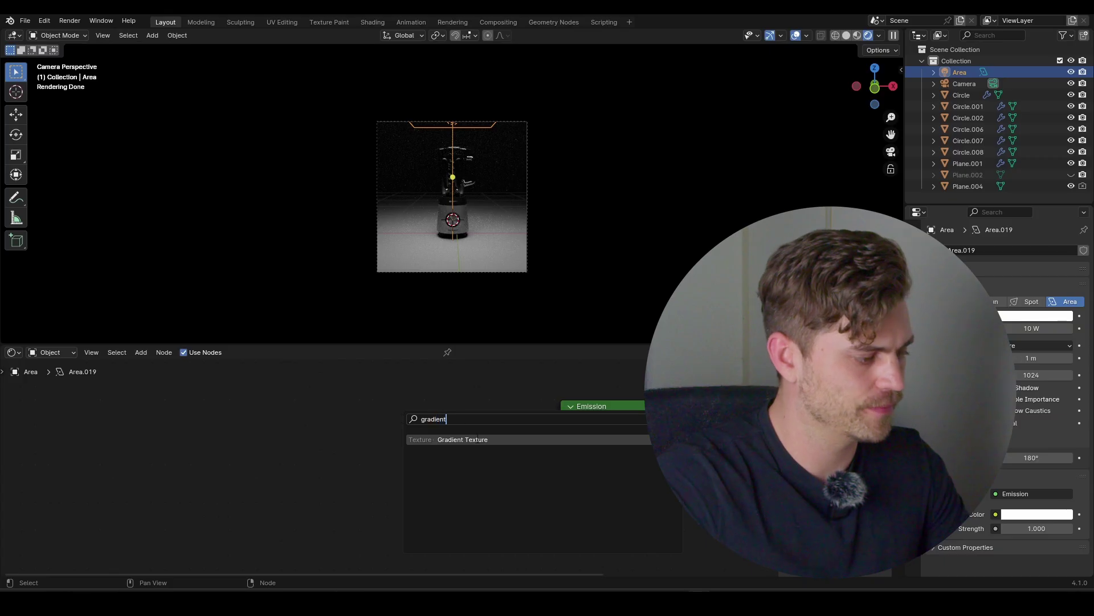
pyautogui.write('ient')
pyautogui.press('Return')
pyautogui.click(273, 406)
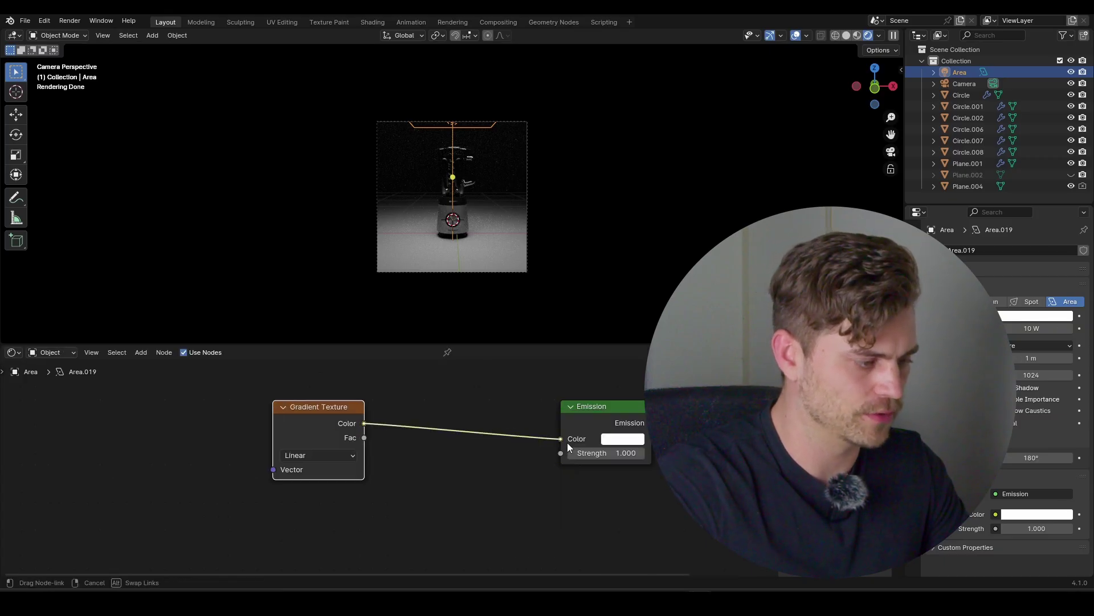
pyautogui.moveTo(567, 445); pyautogui.dragTo(568, 459)
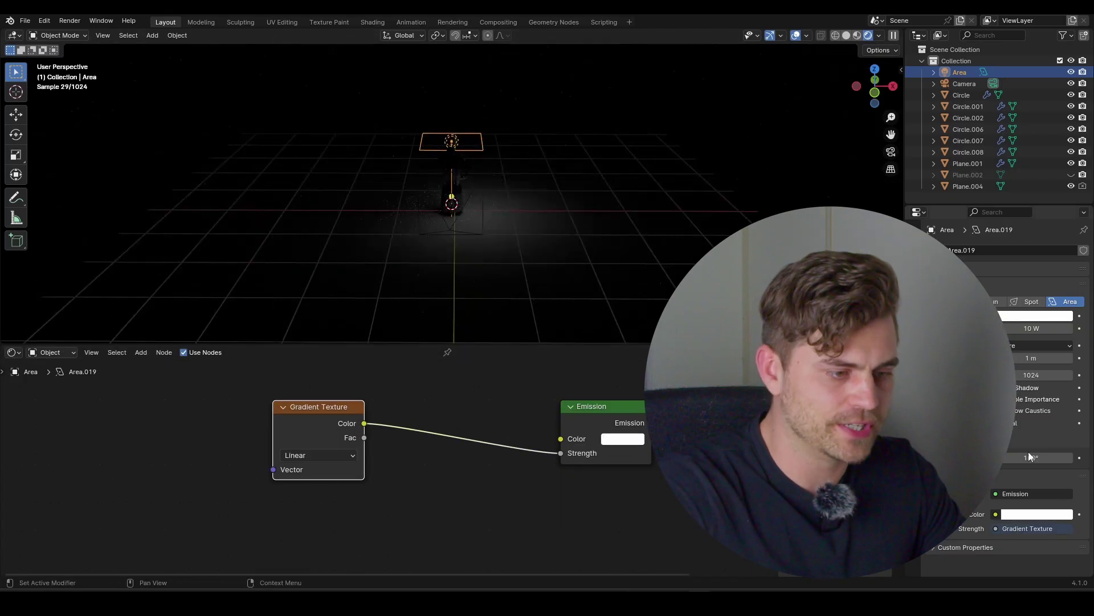
# Step: Set the light's spread to 0° and insert a Color Ramp between the Gradient Texture and Emission nodes
pyautogui.moveTo(1029, 457); pyautogui.dragTo(912, 457)
pyautogui.scroll(6, 521, 249)
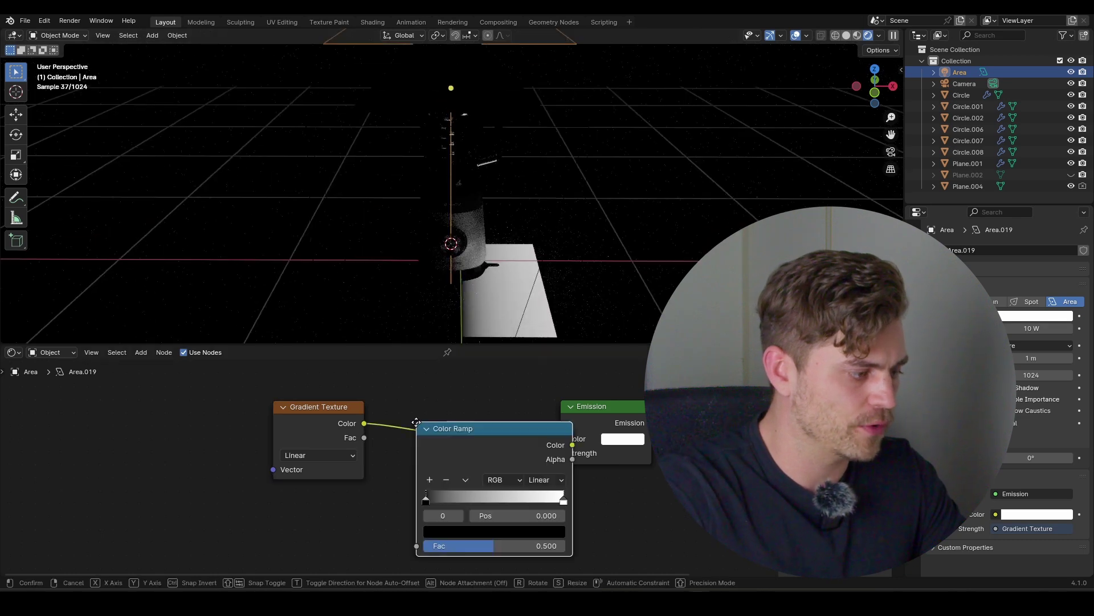
pyautogui.click(416, 408)
pyautogui.press('g')
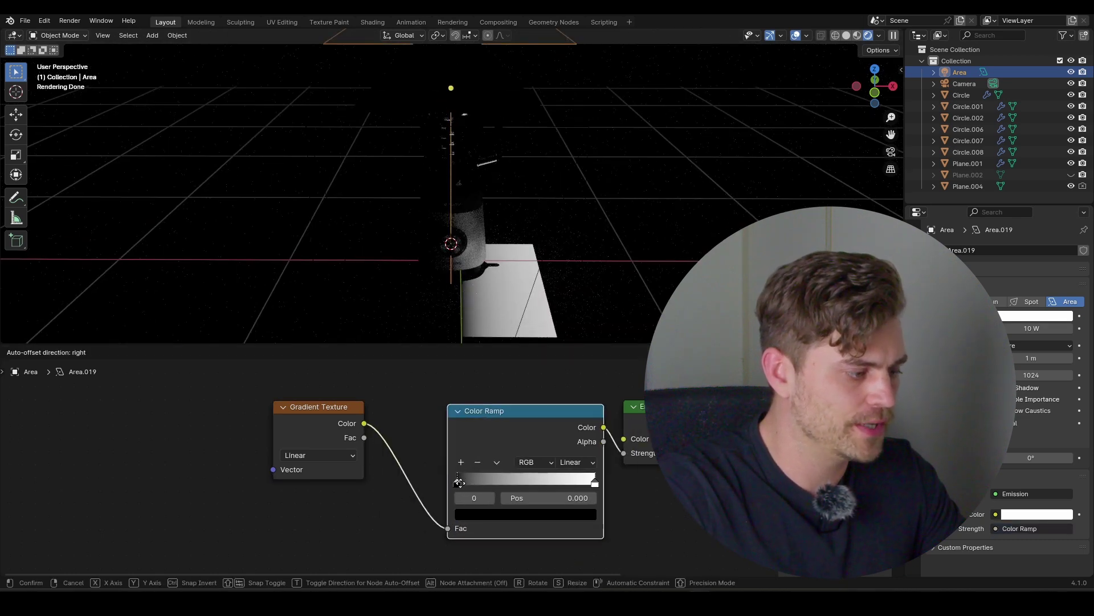
pyautogui.click(450, 482)
# Step: Place the Color Ramp stops at 0.018 and 0.309, and set the area light to 3.37 m size and 139.4 W
pyautogui.moveTo(450, 481)
pyautogui.mouseDown()
pyautogui.moveTo(497, 484)
pyautogui.moveTo(454, 484)
pyautogui.mouseUp()
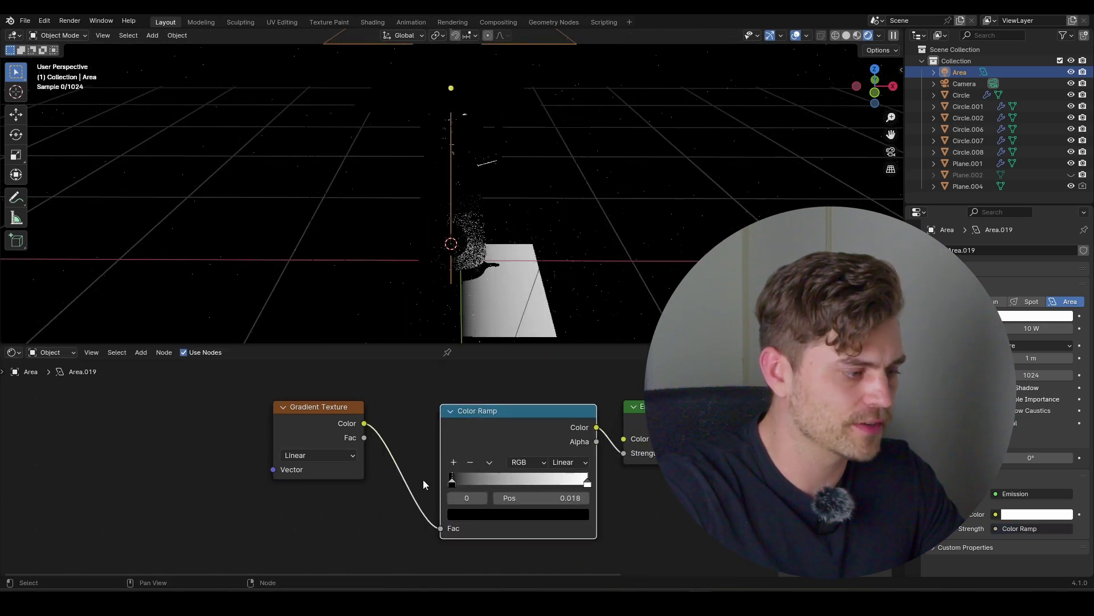
pyautogui.moveTo(588, 483); pyautogui.dragTo(509, 484)
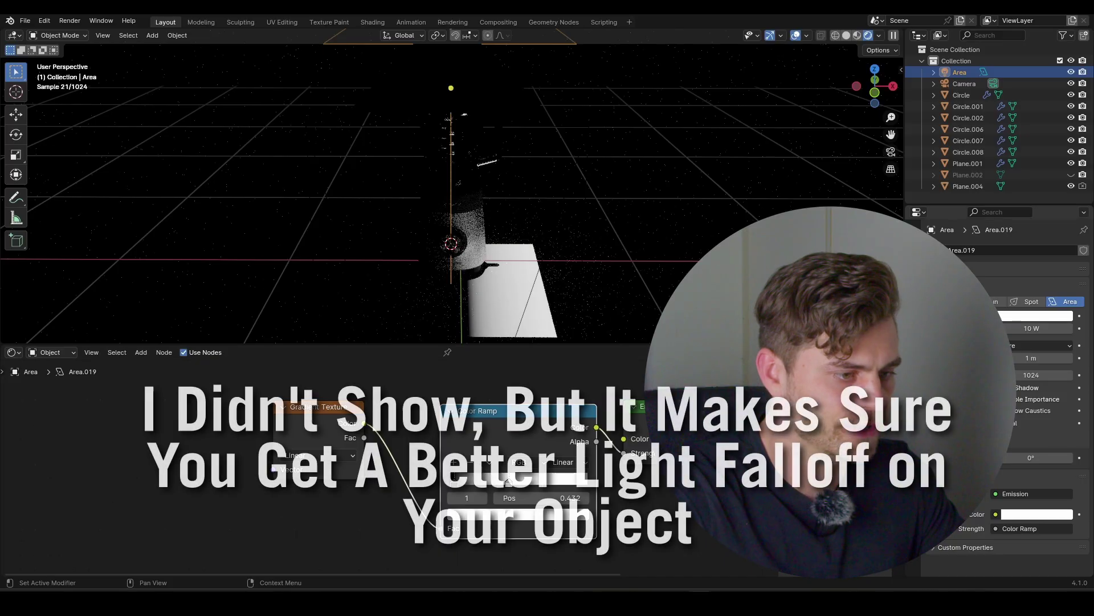
pyautogui.moveTo(1031, 358); pyautogui.dragTo(1061, 358)
pyautogui.scroll(-3, 621, 251)
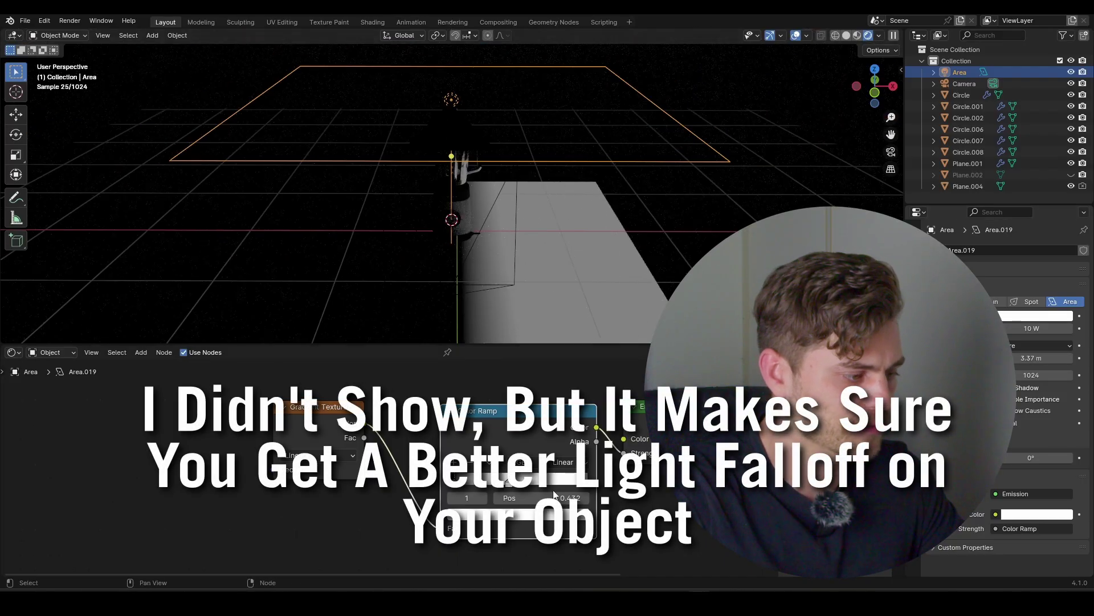
pyautogui.moveTo(515, 489); pyautogui.dragTo(495, 488)
pyautogui.moveTo(1033, 329); pyautogui.dragTo(1060, 329)
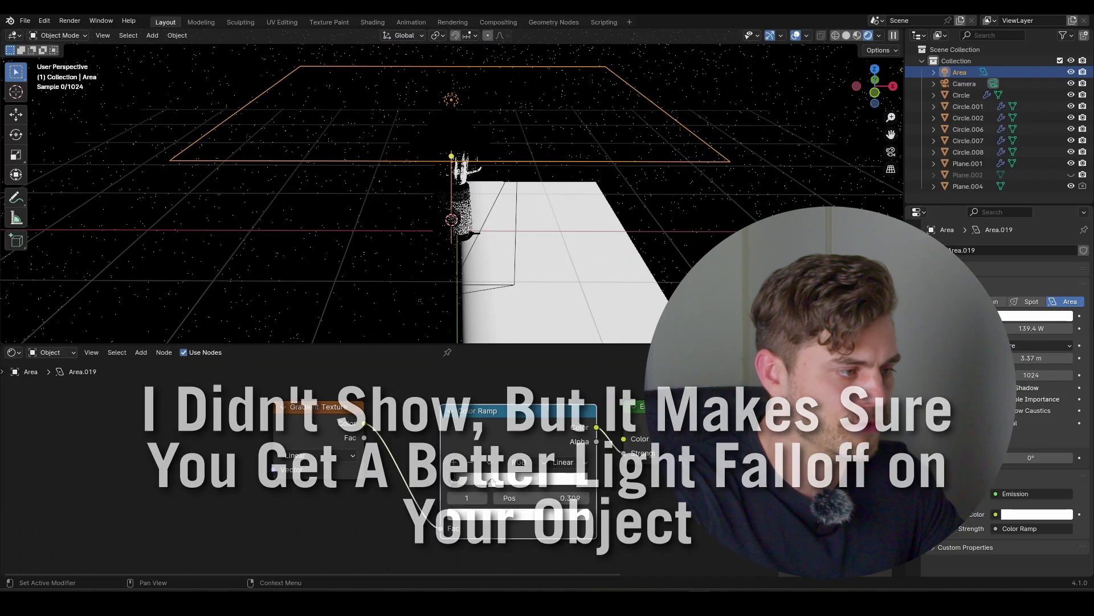
pyautogui.scroll(-2, 272, 401)
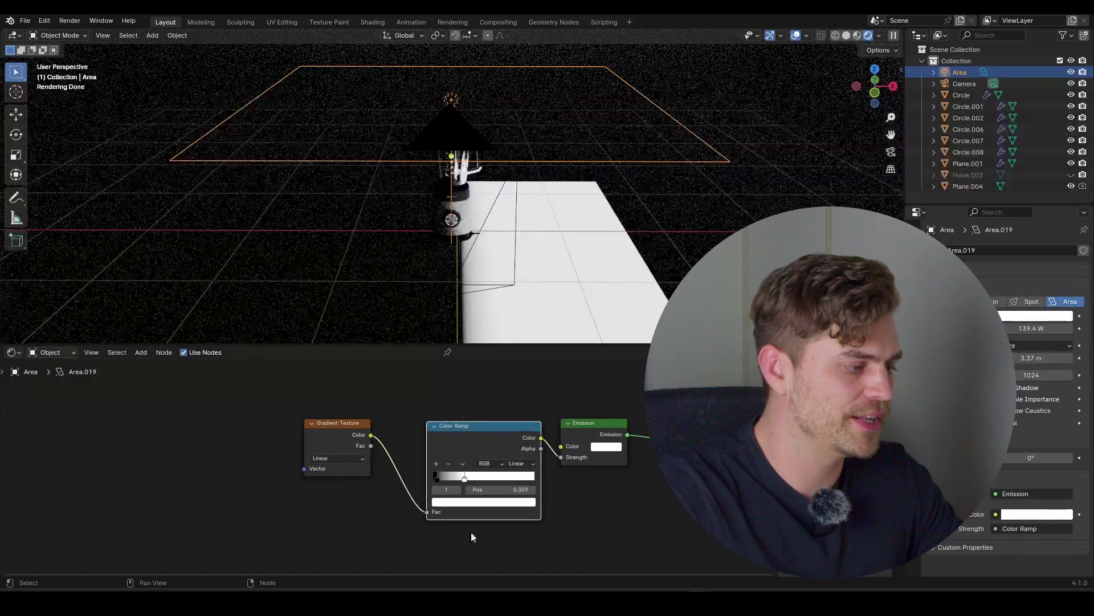
pyautogui.moveTo(457, 485)
pyautogui.mouseDown()
pyautogui.moveTo(495, 483)
pyautogui.moveTo(456, 484)
pyautogui.mouseUp()
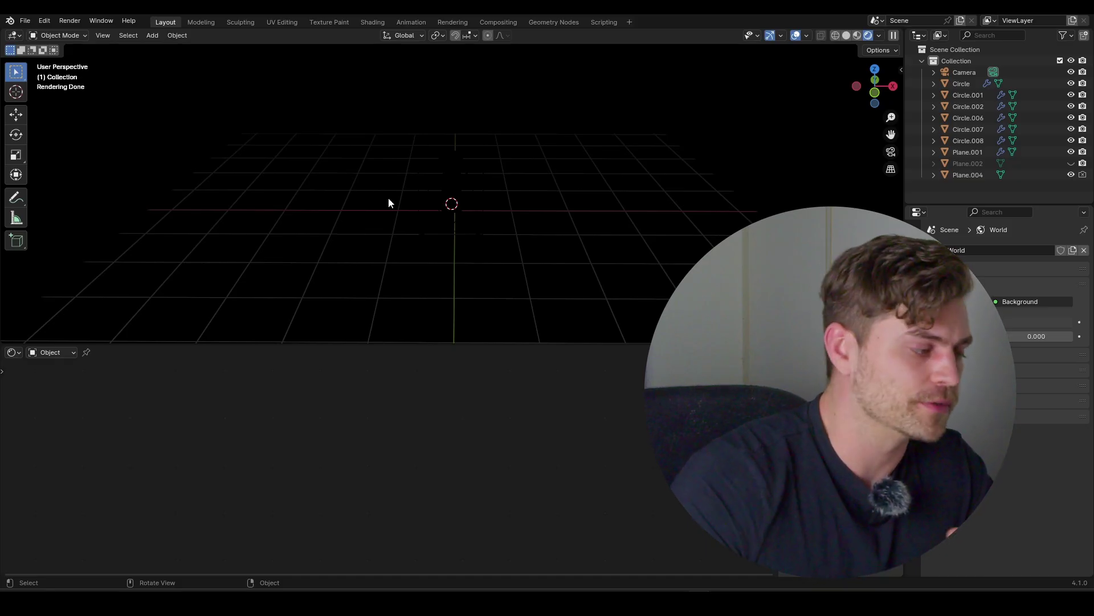
# Step: Switch the lower editor to the GeoLights Pro asset library and place its GeoLights Pro light rig at the blender
pyautogui.click(21, 352)
pyautogui.click(365, 420)
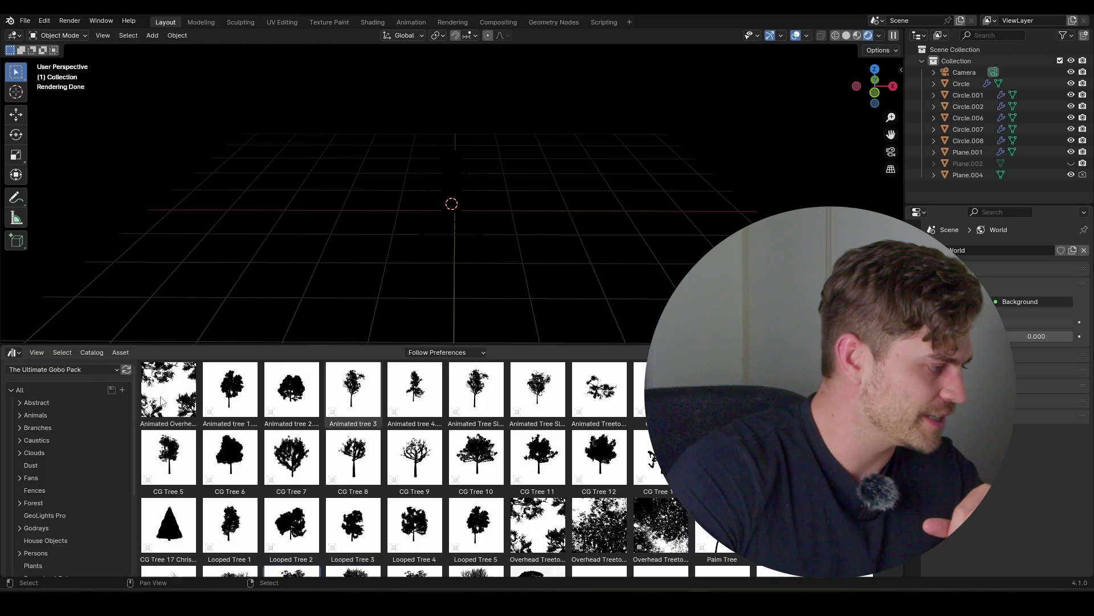
pyautogui.click(53, 371)
pyautogui.click(53, 472)
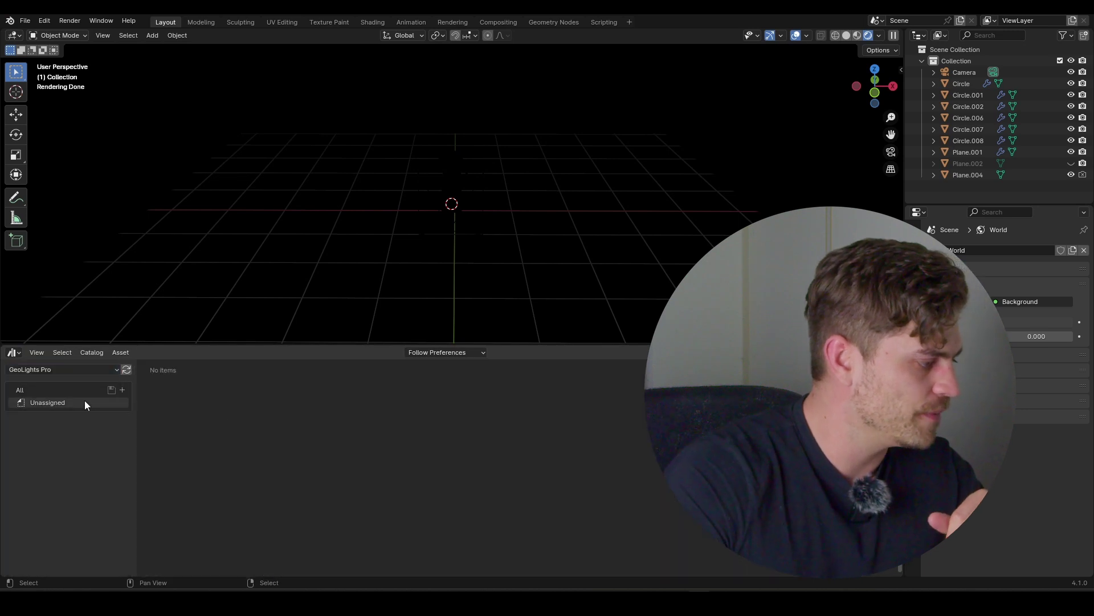
pyautogui.click(57, 390)
pyautogui.moveTo(237, 416); pyautogui.dragTo(451, 217)
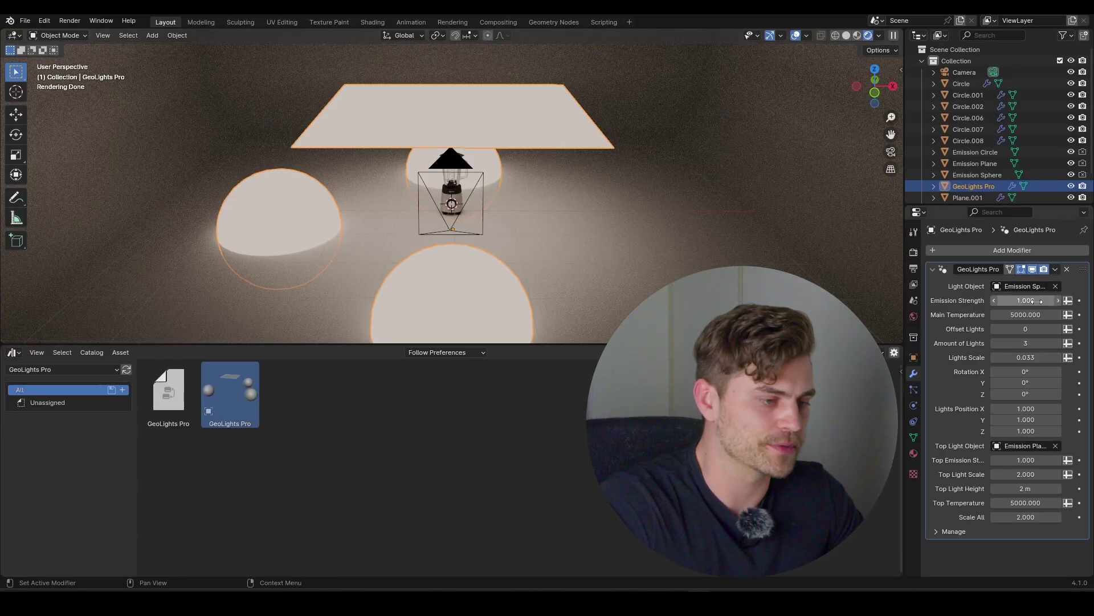
# Step: Set the GeoLights Pro rig's emission strength to 14.680 and check the blender through the camera
pyautogui.moveTo(1026, 300); pyautogui.dragTo(1060, 300)
pyautogui.press('KP_0')
pyautogui.moveTo(485, 194); pyautogui.dragTo(489, 241, button='middle')
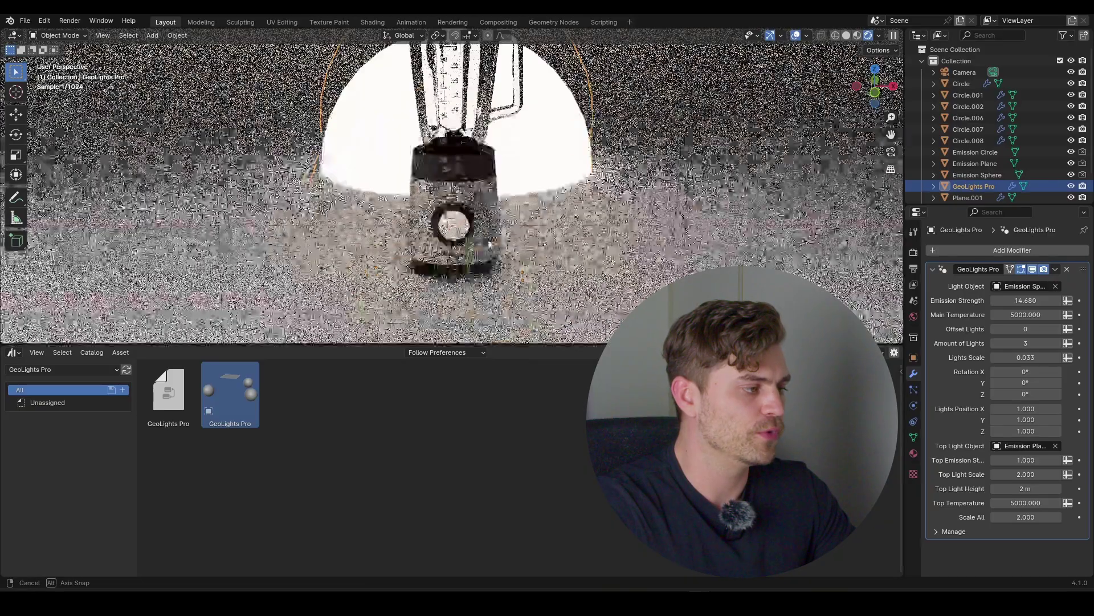
# Step: Raise the light rig along Z and set its lights' Z rotation to 47.4°
pyautogui.scroll(-8, 490, 241)
pyautogui.press('g')
pyautogui.press('z')
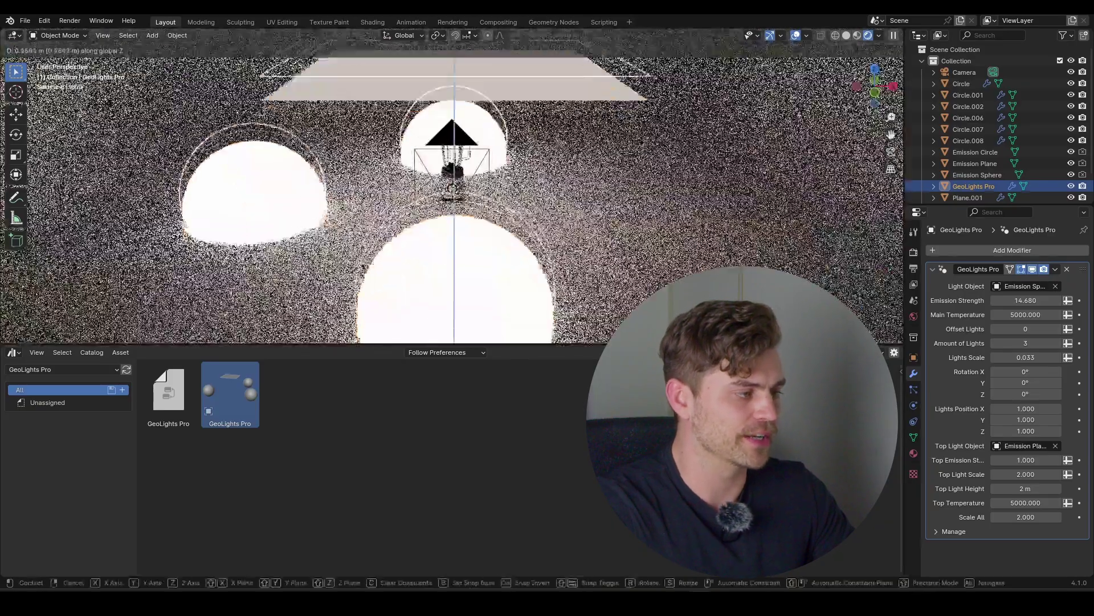
pyautogui.click(545, 188)
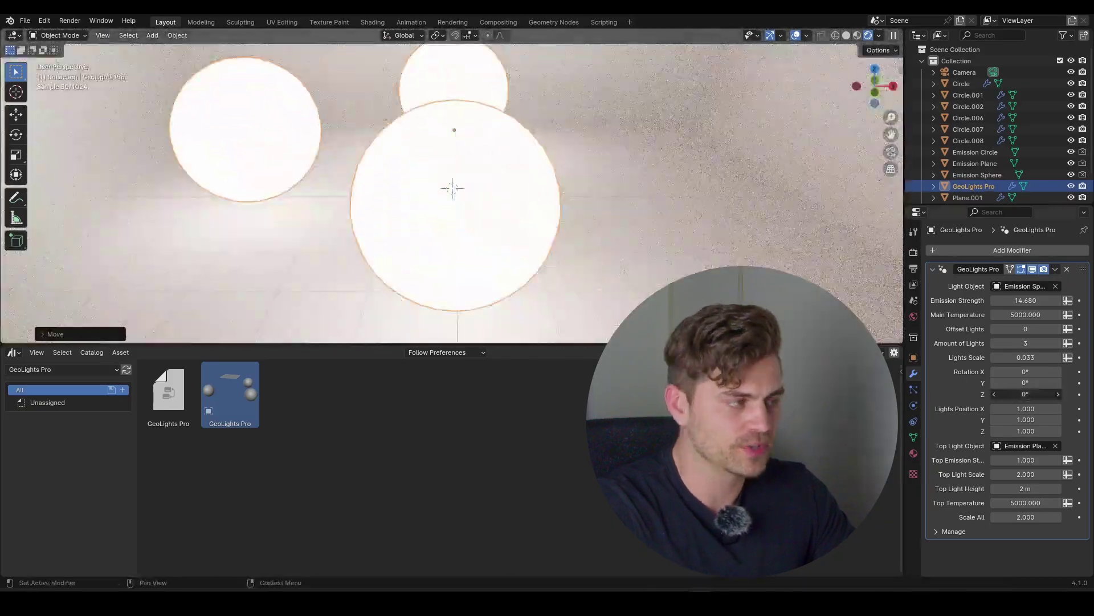
pyautogui.moveTo(1025, 394); pyautogui.dragTo(1060, 394)
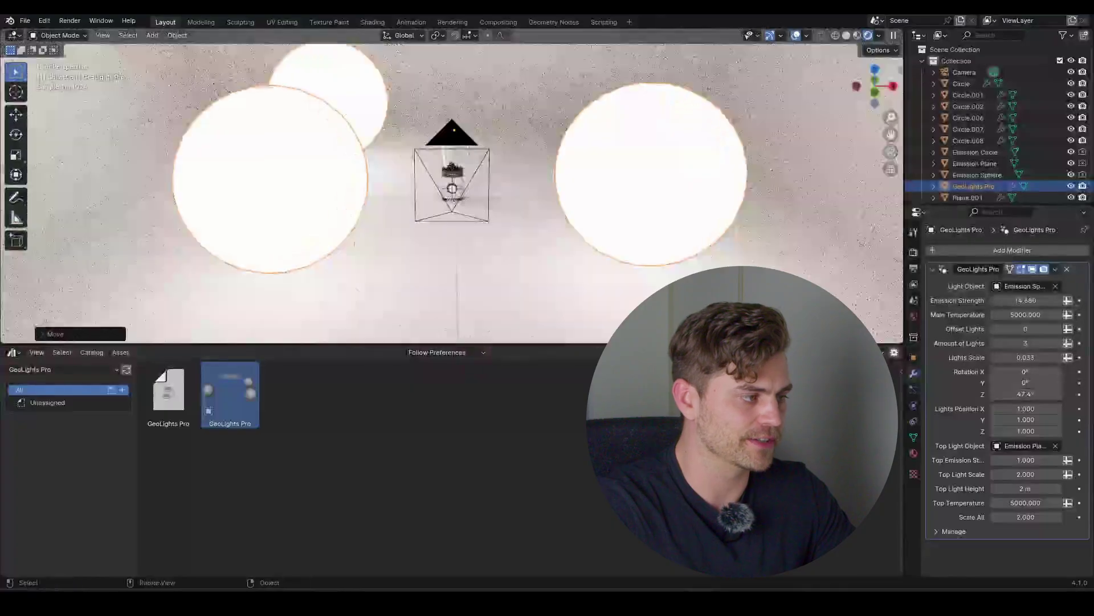
pyautogui.press('KP_0')
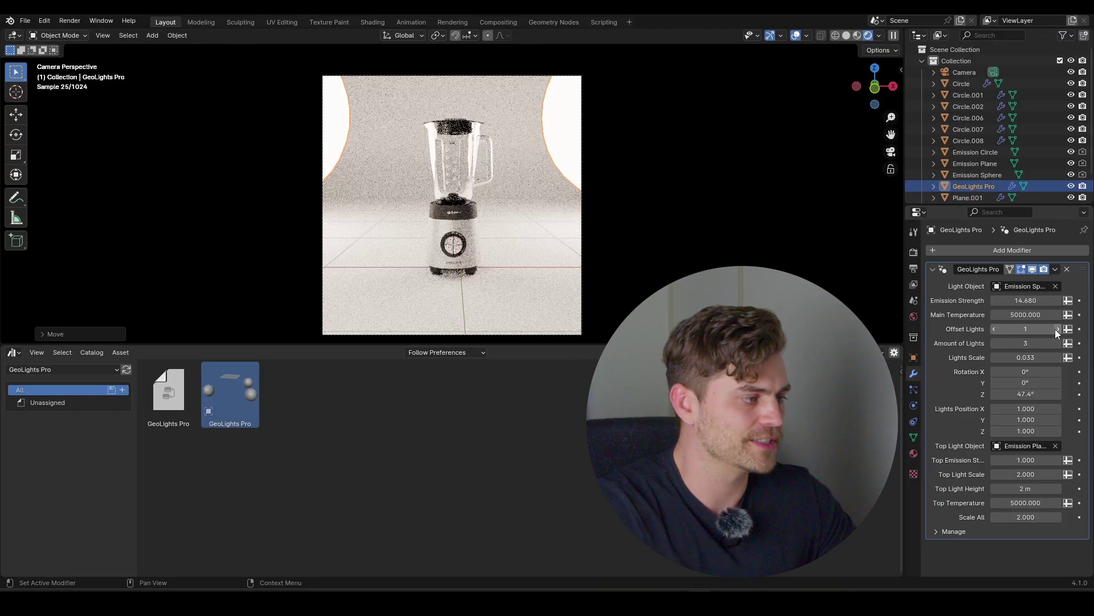
# Step: Step the rig's Offset Lights value up to 6 and lower its emission strength to 2.910
pyautogui.moveTo(576, 199); pyautogui.dragTo(485, 184, button='middle')
pyautogui.scroll(-5, 559, 214)
pyautogui.scroll(1, 485, 183)
pyautogui.scroll(2, 495, 181)
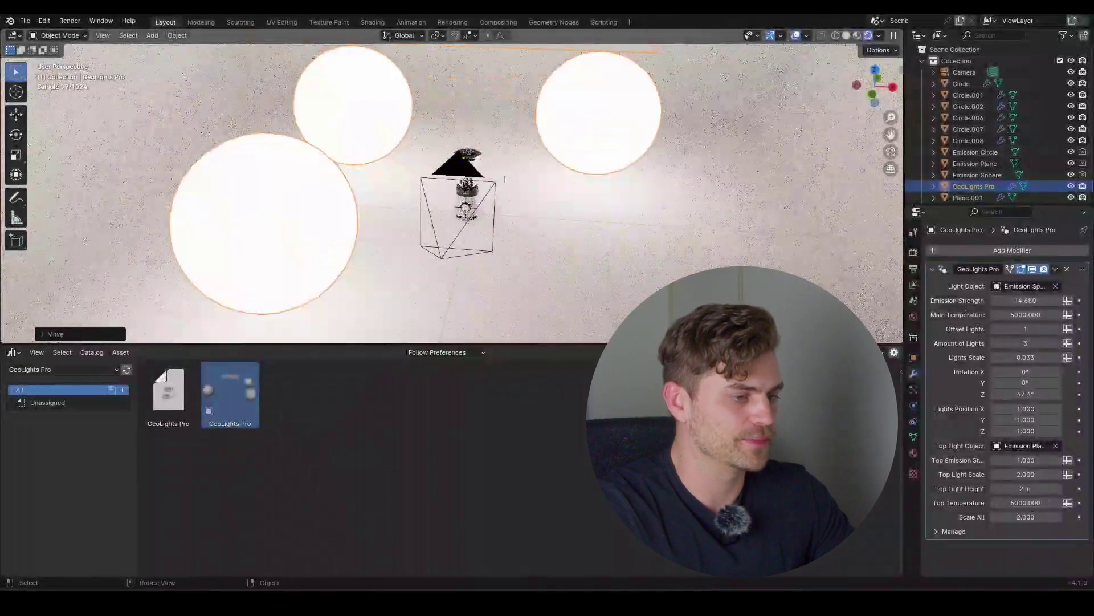
pyautogui.click(1058, 331)
pyautogui.click(1058, 330)
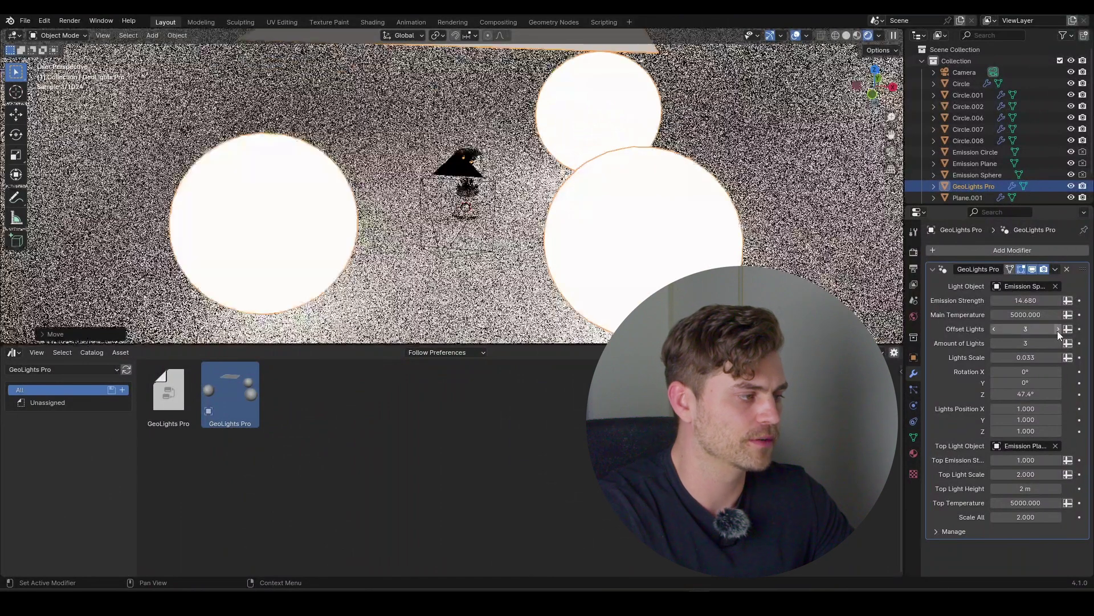
pyautogui.click(1058, 331)
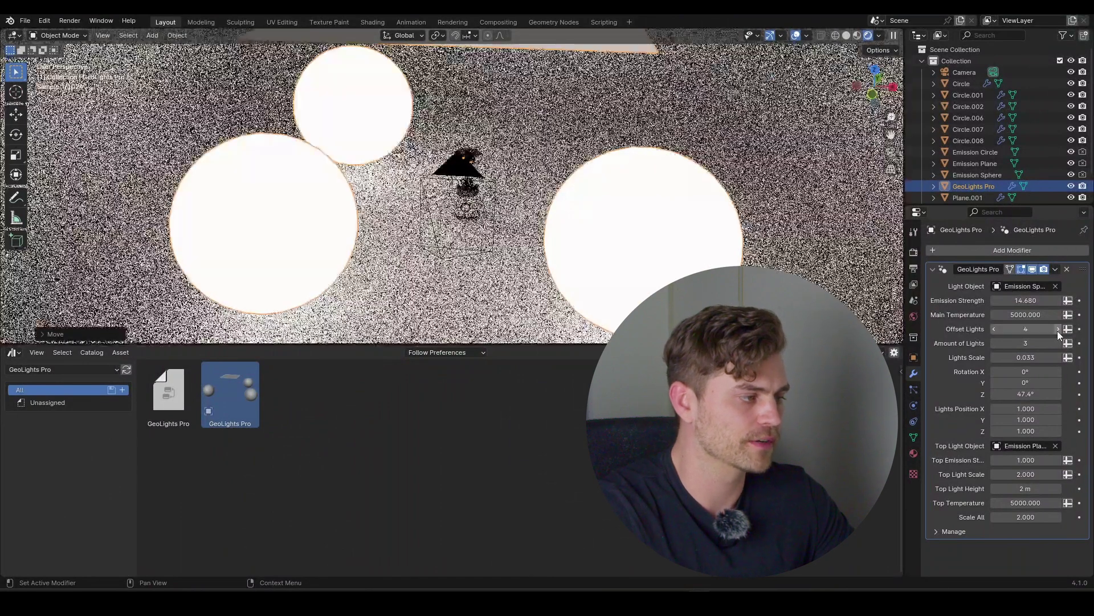
pyautogui.click(1058, 331)
pyautogui.click(1058, 331)
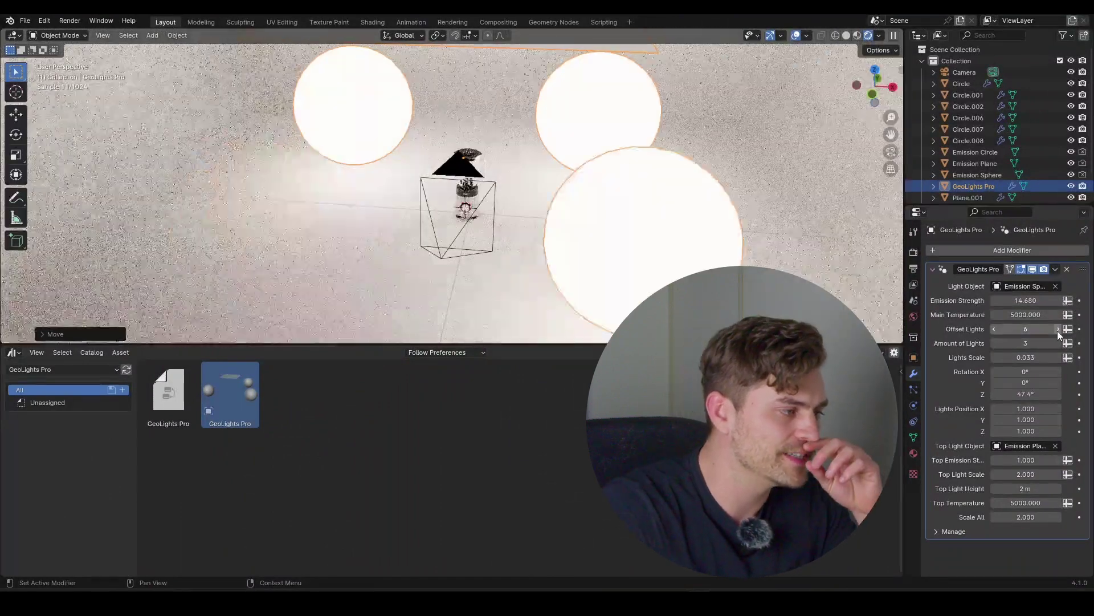
pyautogui.moveTo(1032, 301); pyautogui.dragTo(992, 301)
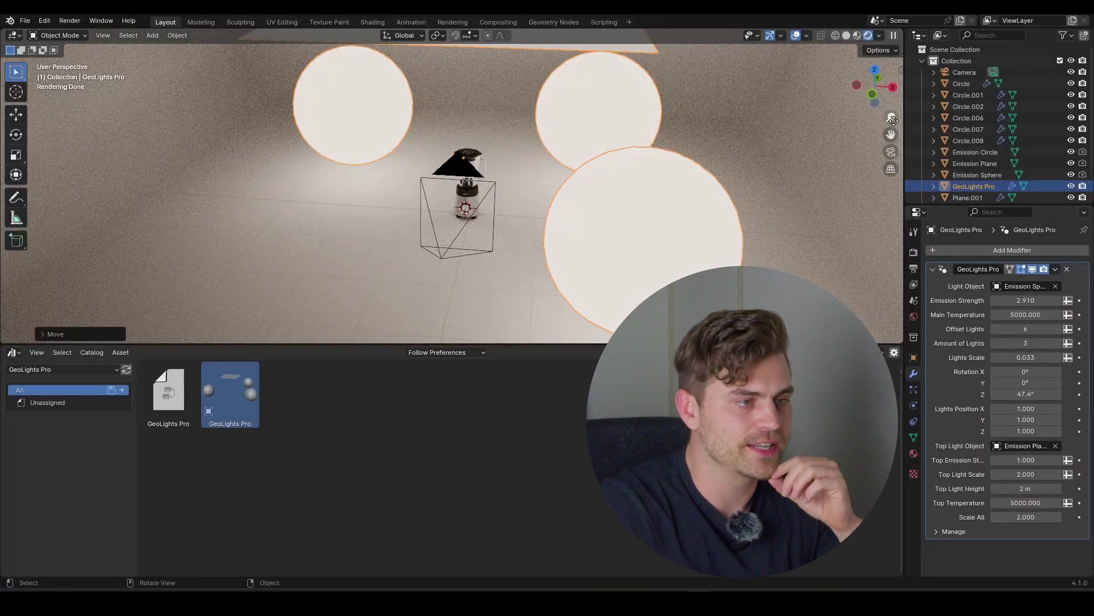
pyautogui.scroll(-6, 514, 201)
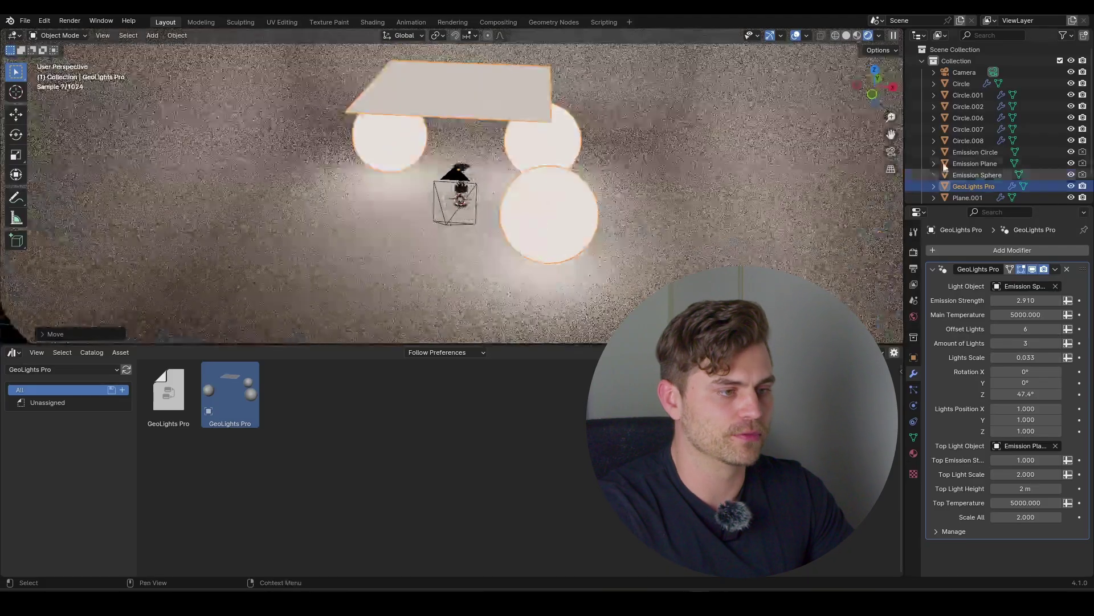
# Step: With the GeoLights Pro rig hidden, add an area light, raise it to about 1.27 m above the blender, and open its light settings
pyautogui.hotkey('shift', 'a')
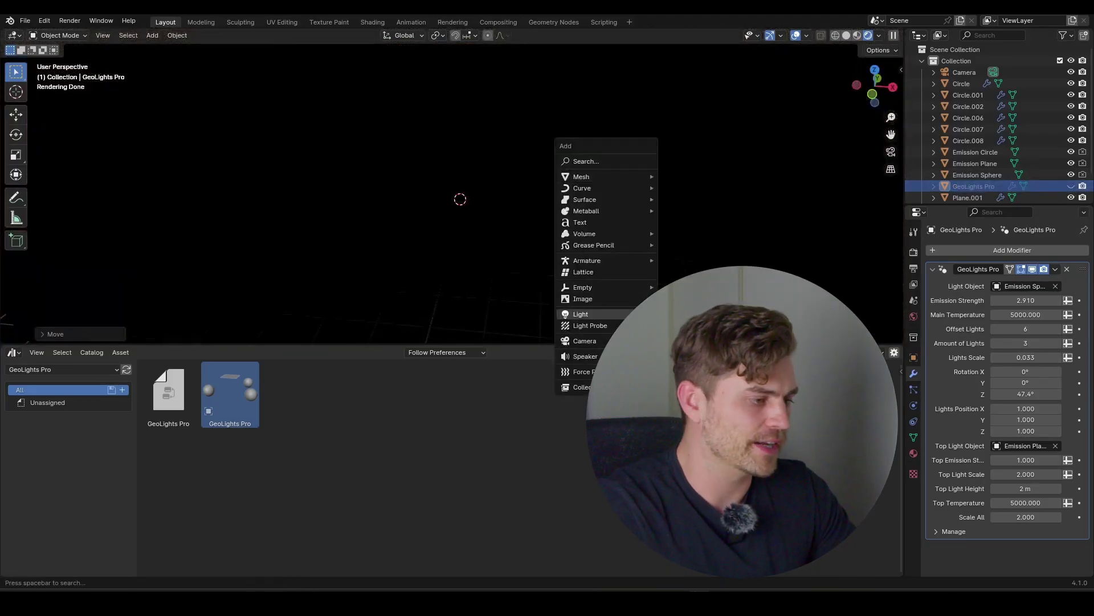
pyautogui.click(676, 349)
pyautogui.press('g')
pyautogui.press('z')
pyautogui.click(495, 203)
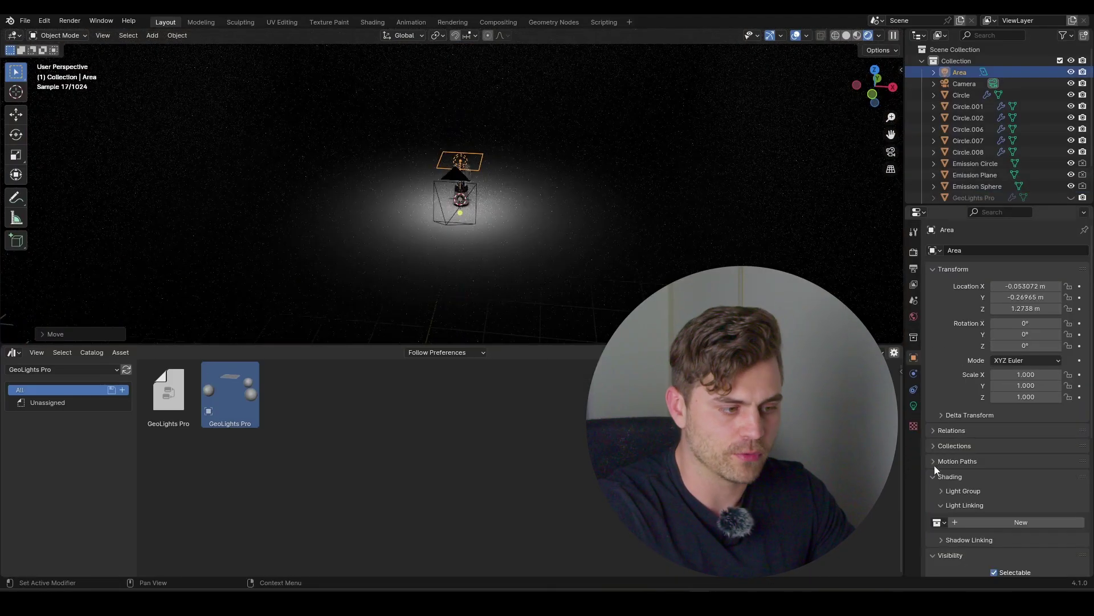
pyautogui.click(911, 403)
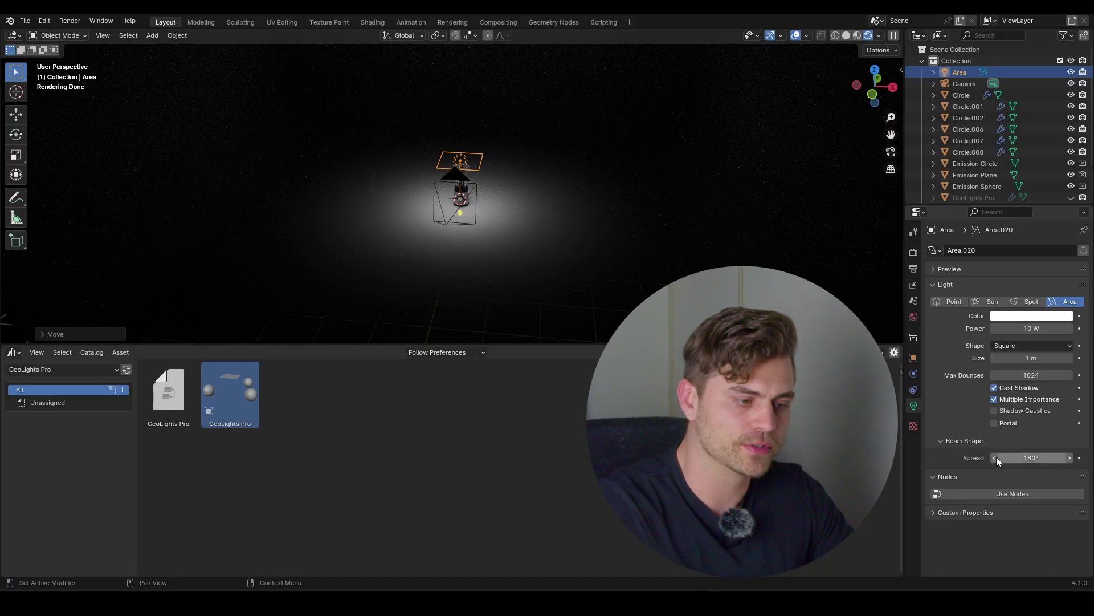
# Step: Enable nodes on the area light and drive its emission color with a Blackbody temperature
pyautogui.click(1014, 496)
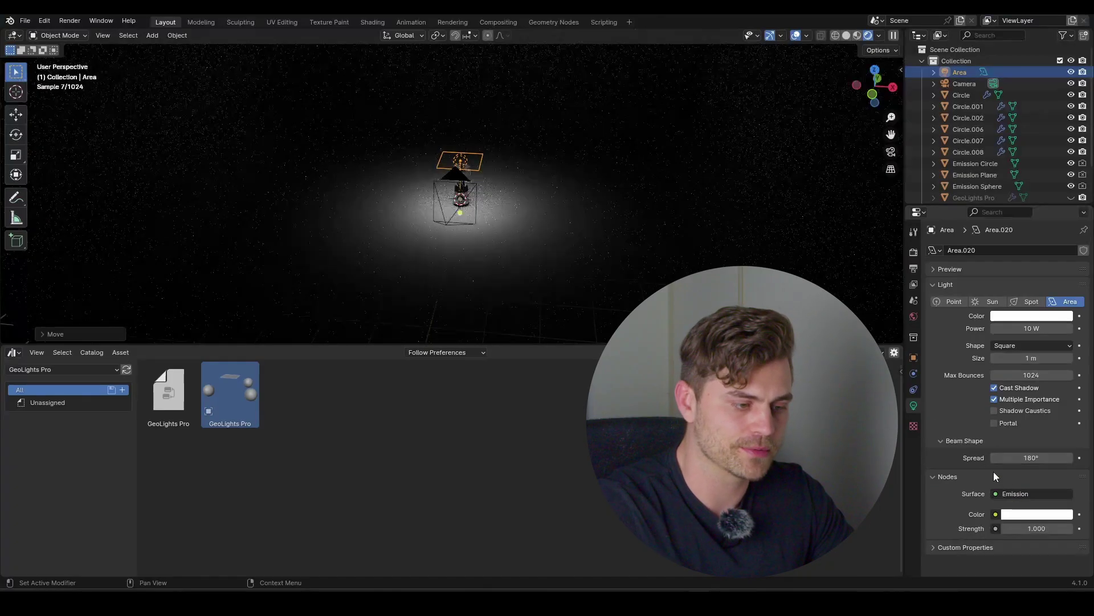
pyautogui.click(996, 514)
pyautogui.click(935, 364)
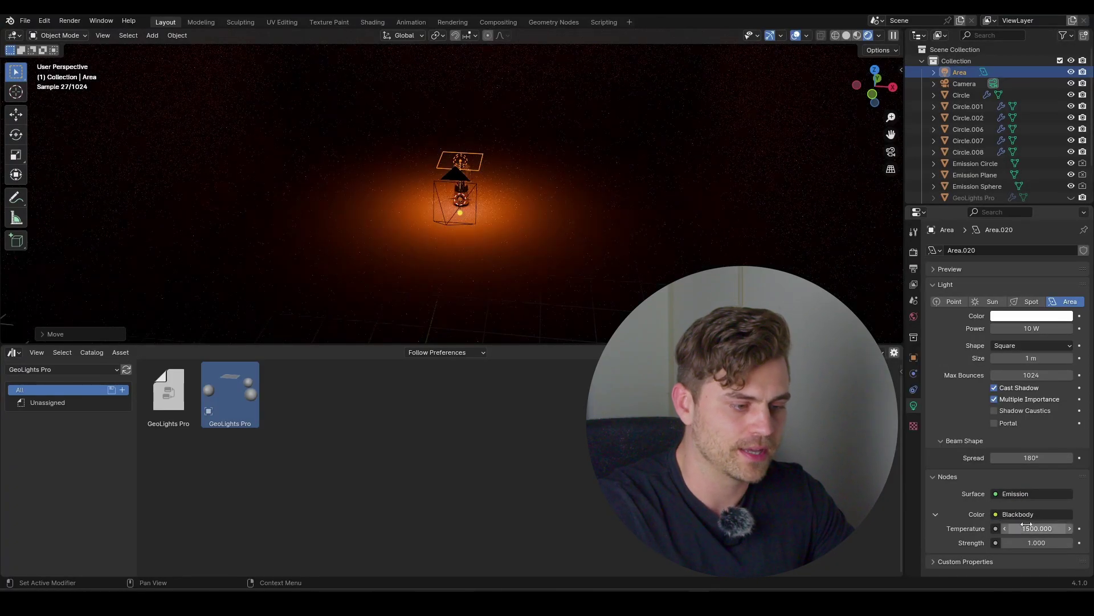
pyautogui.press('Return')
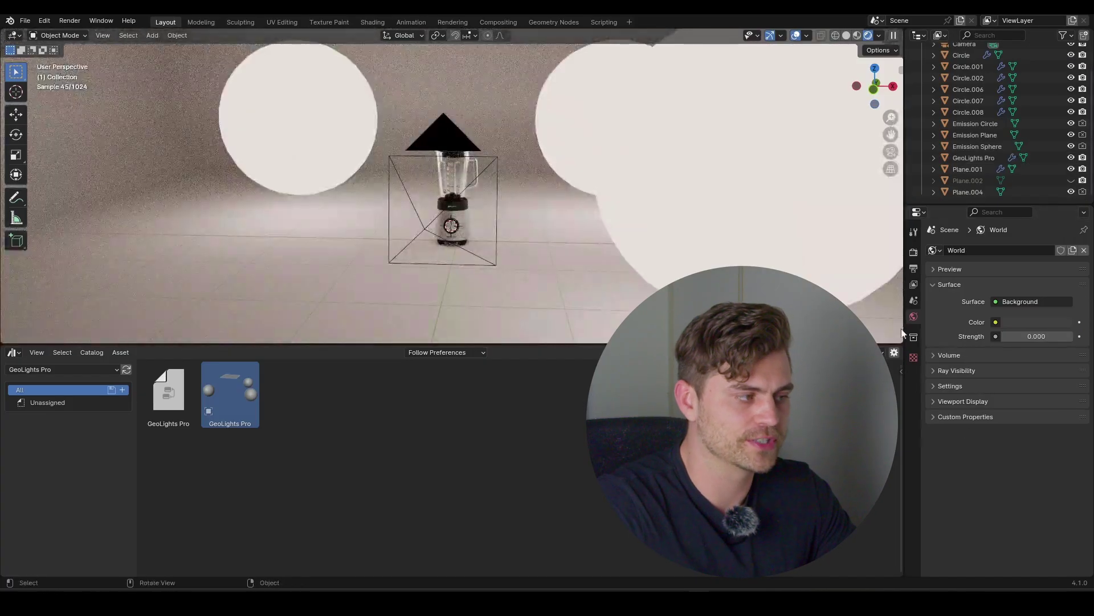
# Step: Set the GeoLights Pro rig's main temperature to 7500 and check the blender through the camera
pyautogui.click(620, 163)
pyautogui.click(913, 374)
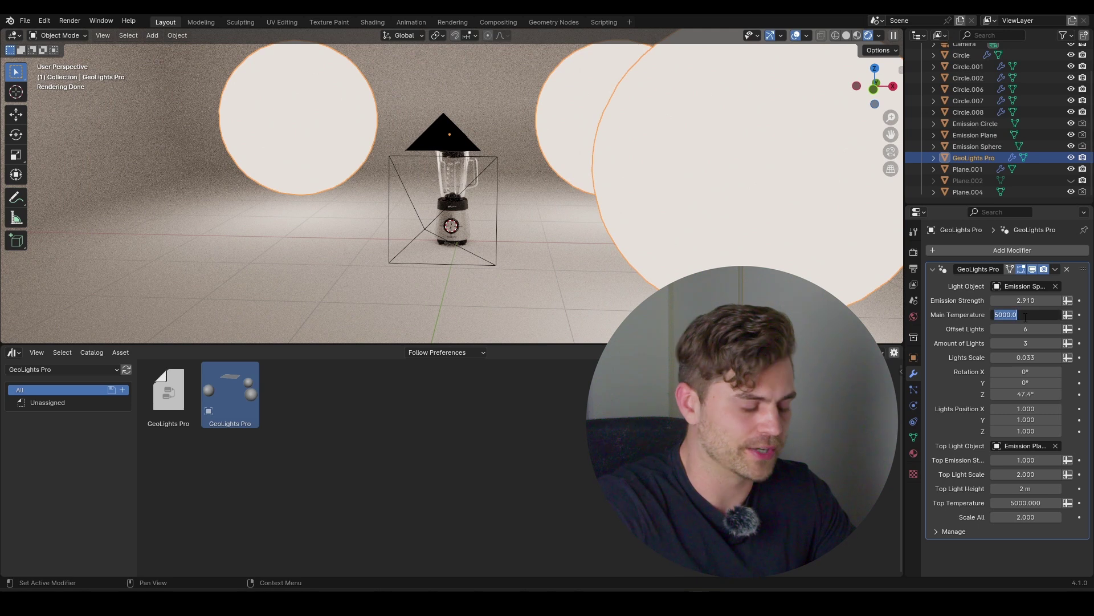
pyautogui.press('Return')
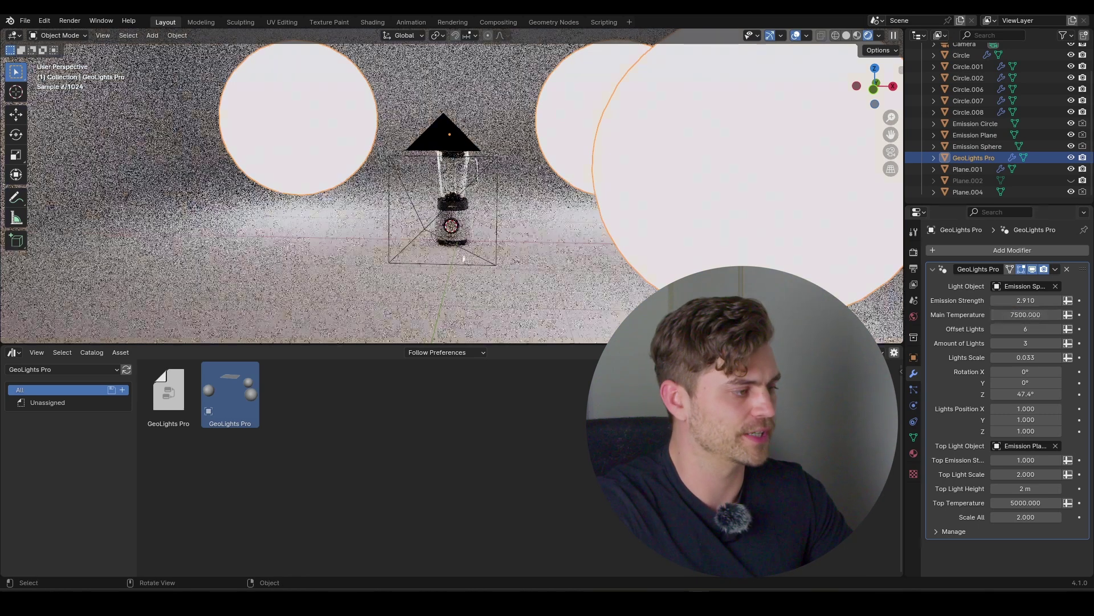
pyautogui.press('KP_0')
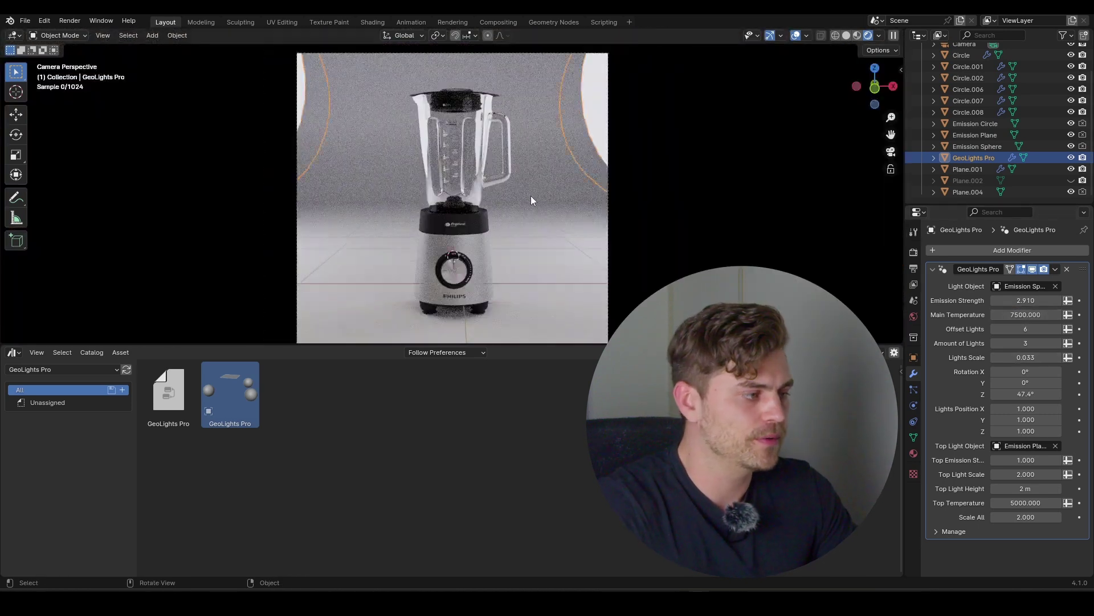
# Step: Set the rig's lights' Z rotation to 51.9° and step the Offset Lights value up to 9
pyautogui.moveTo(1034, 393); pyautogui.dragTo(1033, 393)
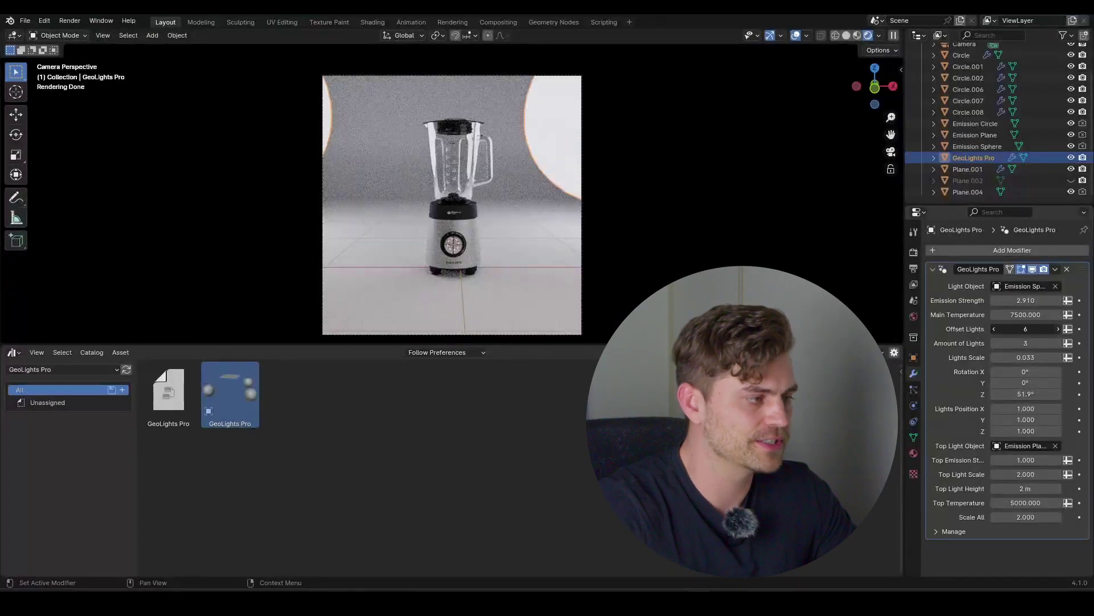
pyautogui.click(1058, 329)
pyautogui.click(1058, 329)
pyautogui.click(1058, 329)
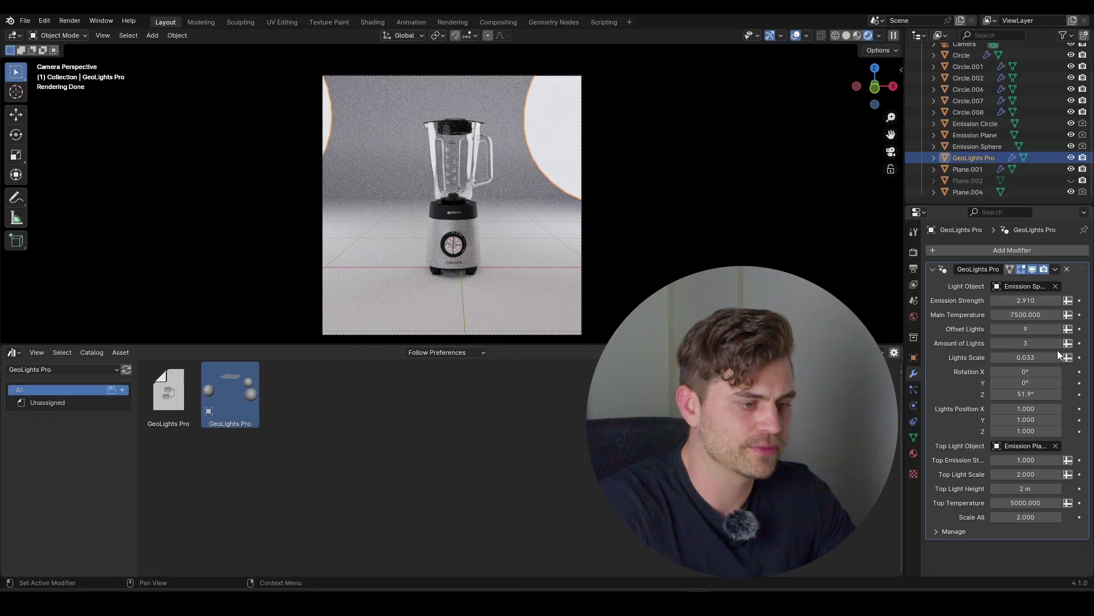
# Step: Try the rig with 1 and with 14 lights, restore the amount to 3, and test the lights' scale
pyautogui.click(994, 343)
pyautogui.click(994, 344)
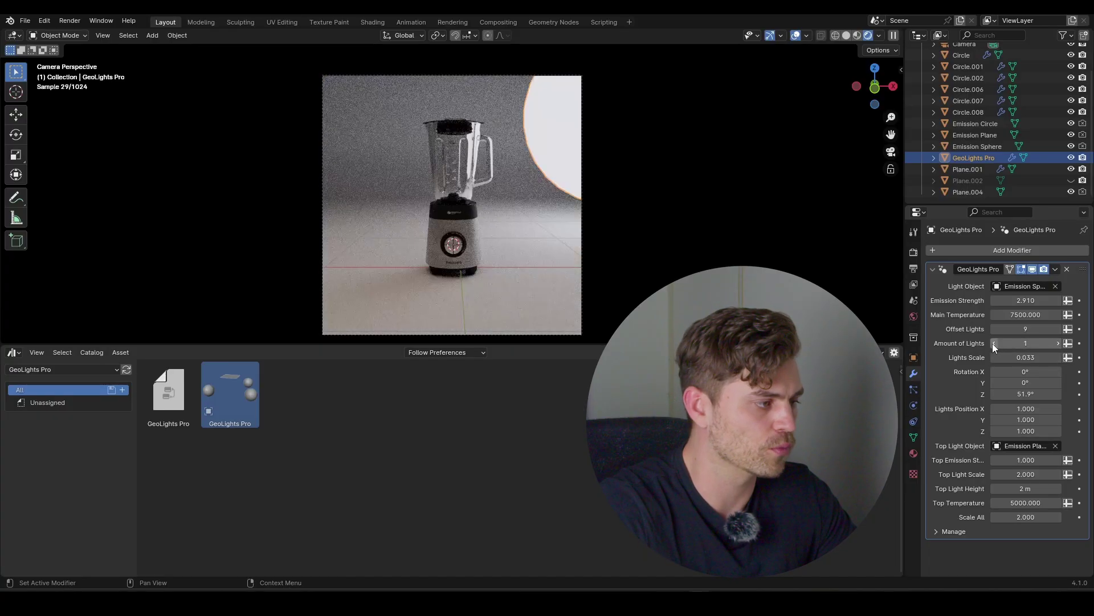
pyautogui.click(1058, 343)
pyautogui.click(1059, 343)
pyautogui.click(1060, 343)
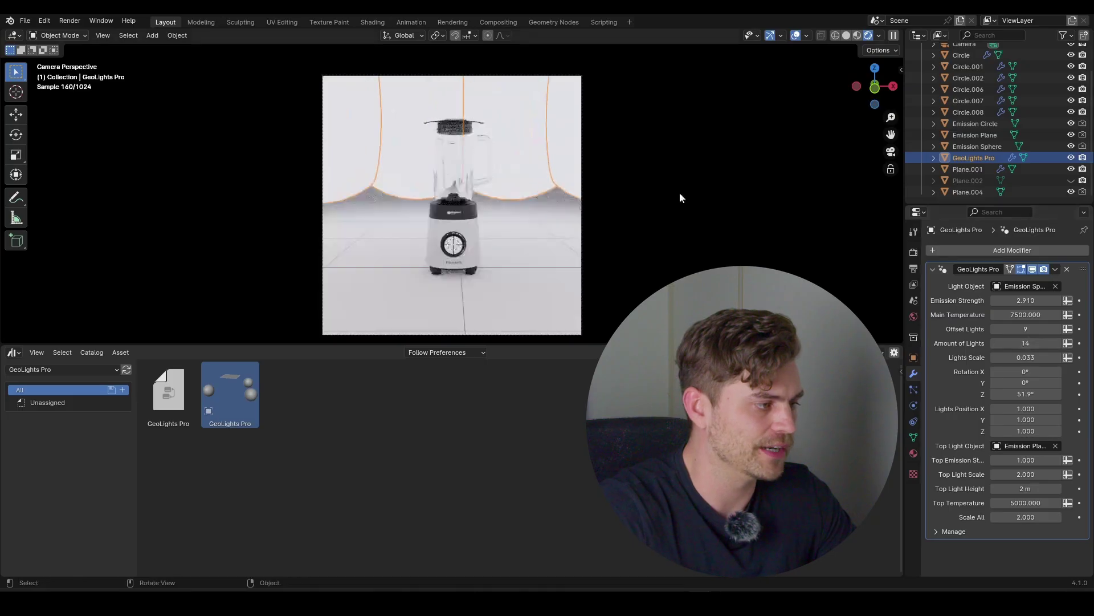
pyautogui.click(1025, 342)
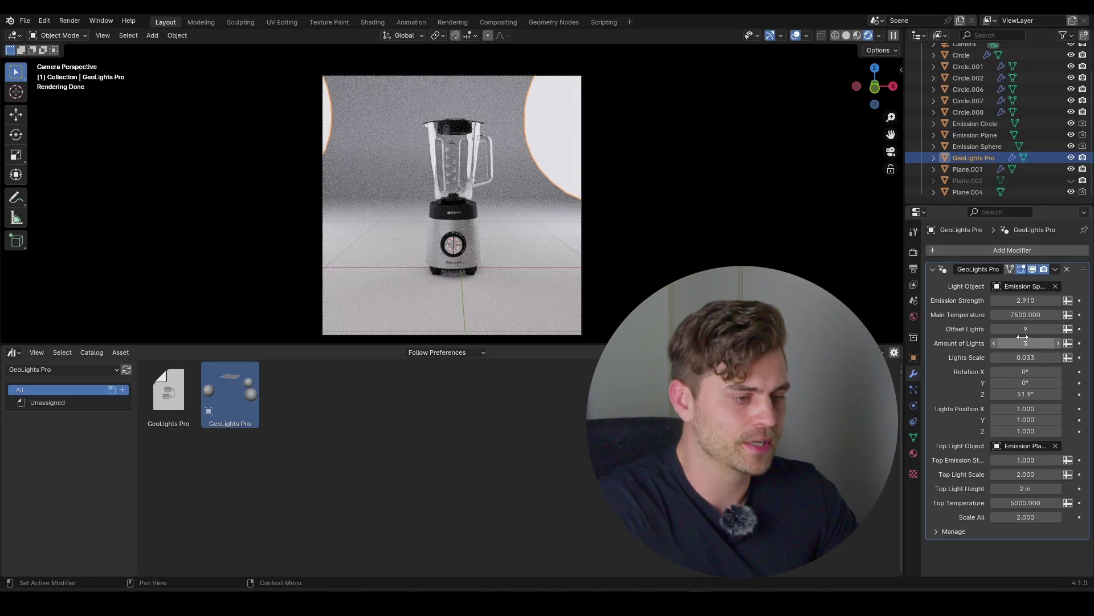
pyautogui.moveTo(1026, 357); pyautogui.dragTo(1046, 357)
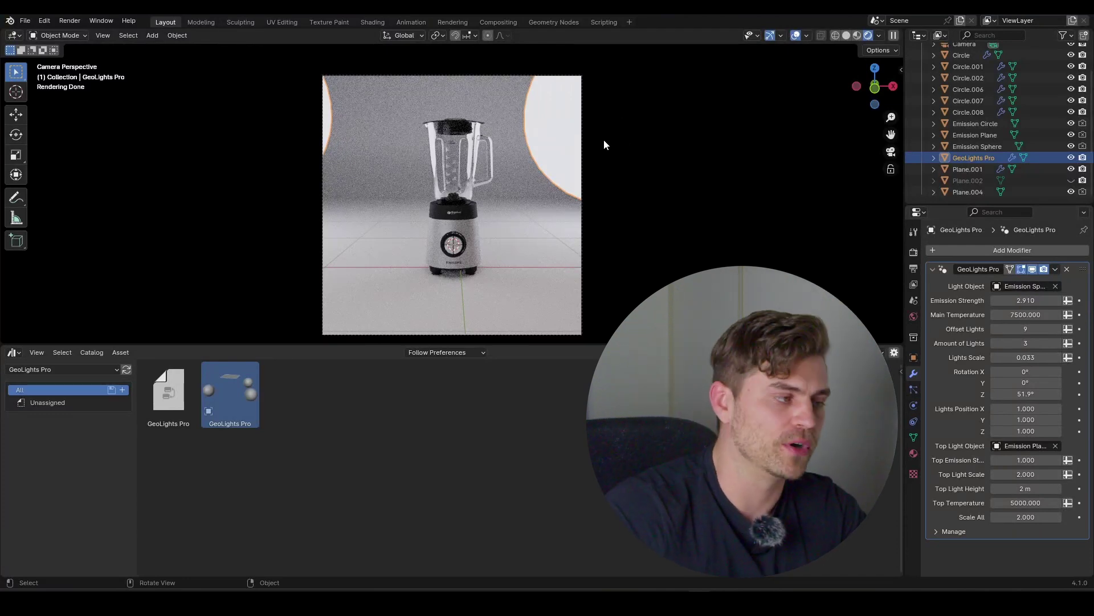
# Step: Turn off the rig's Camera ray visibility and check the camera view with overlays temporarily hidden
pyautogui.click(914, 358)
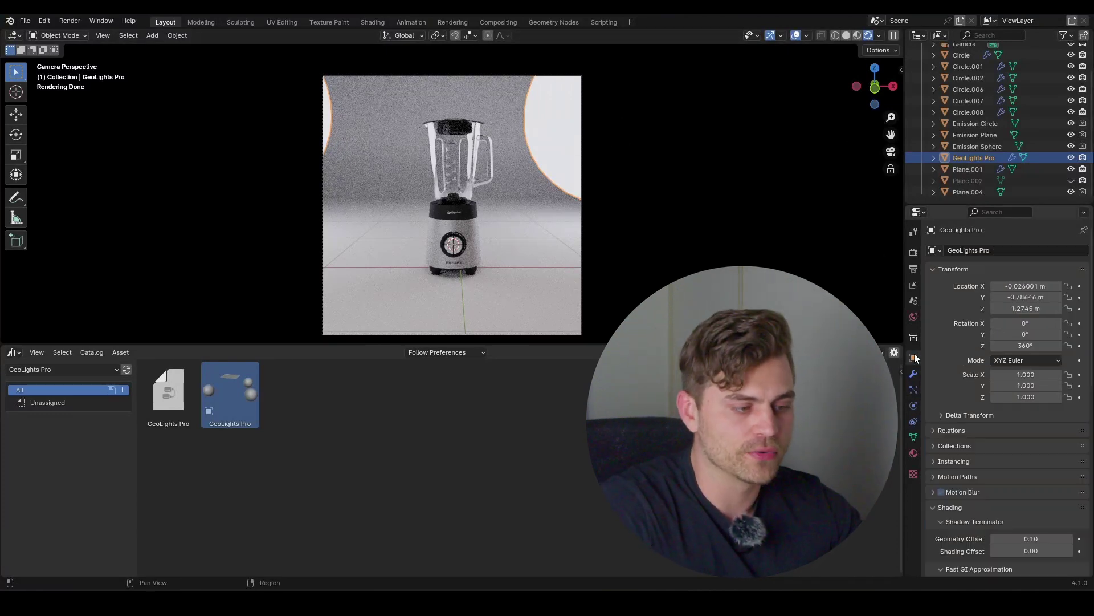
pyautogui.scroll(-15, 969, 406)
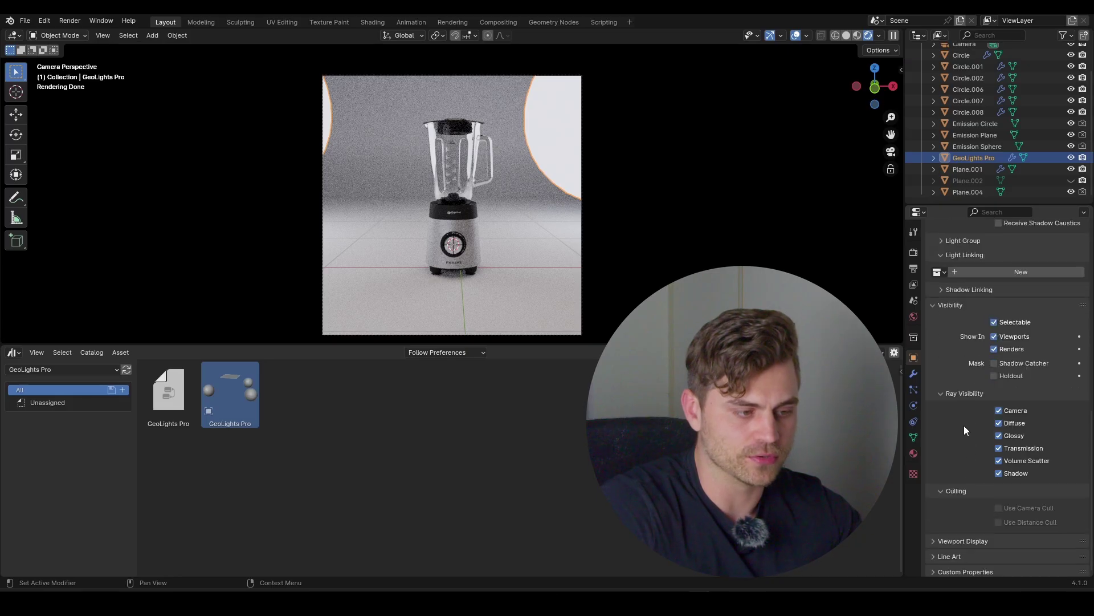
pyautogui.click(999, 410)
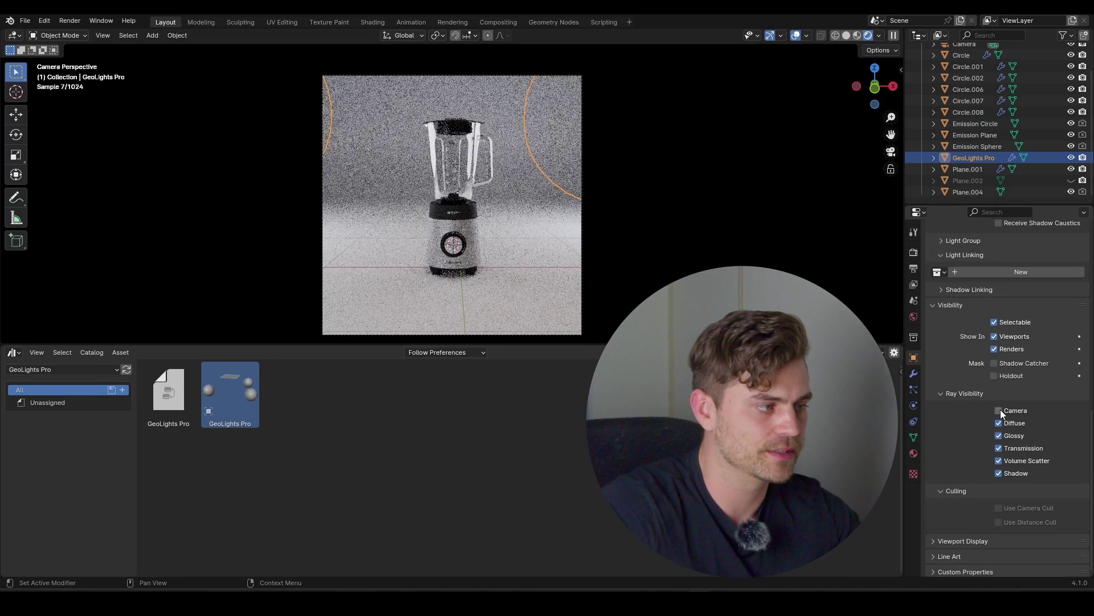
pyautogui.click(796, 36)
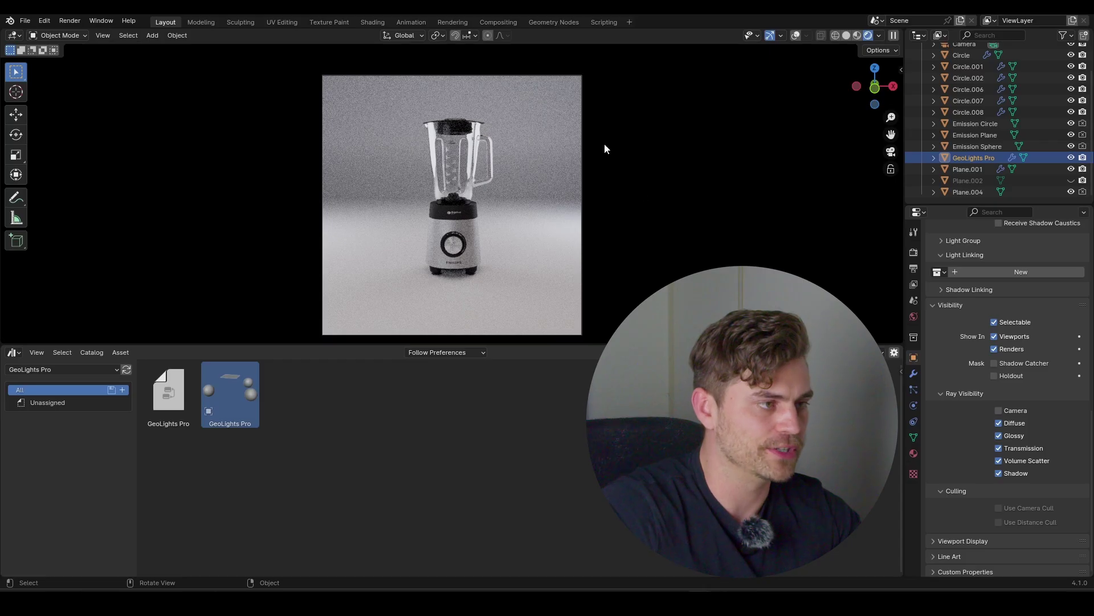
pyautogui.click(797, 35)
# Step: Turn the rig's Camera ray visibility back on and return to its modifier settings
pyautogui.scroll(10, 997, 427)
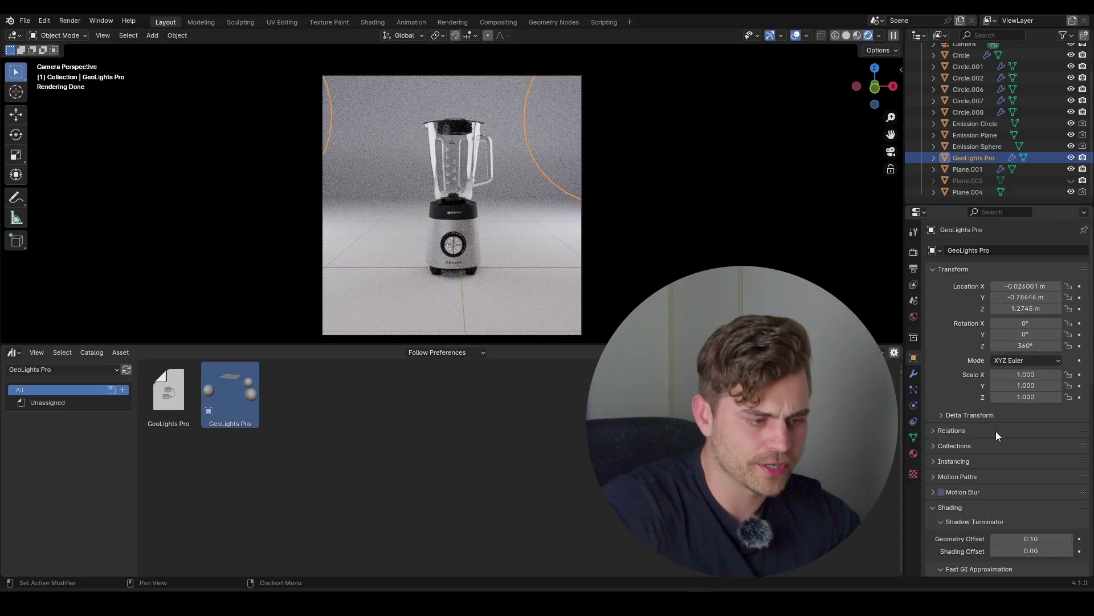
pyautogui.scroll(-8, 1003, 501)
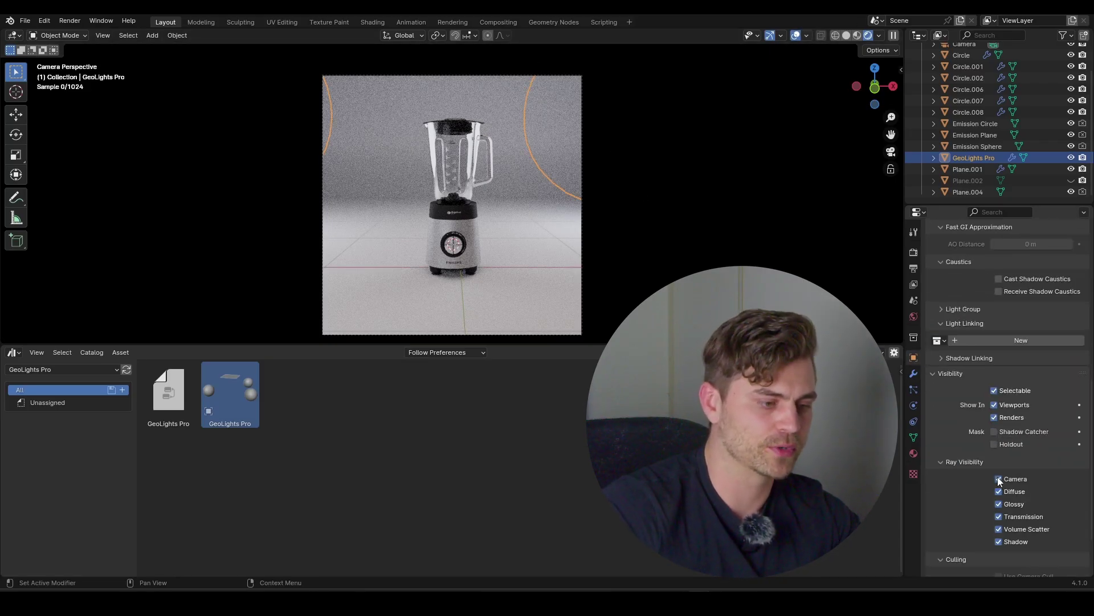
pyautogui.click(914, 374)
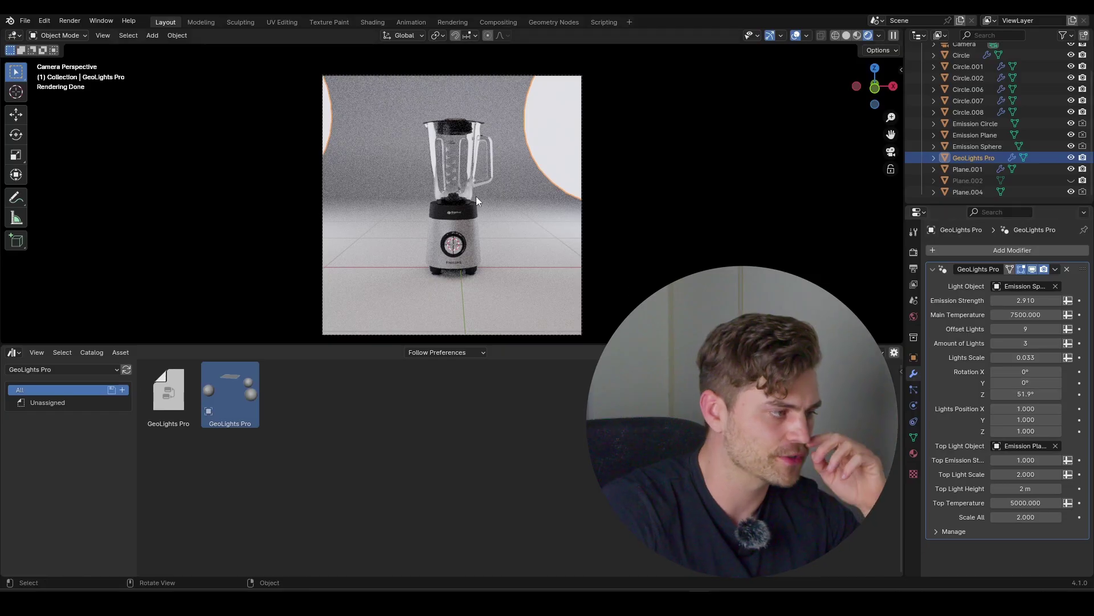
# Step: Set the rig's lights position to X 1.186 and Y 1.618, and lower Offset Lights to 8
pyautogui.moveTo(477, 196); pyautogui.dragTo(510, 181, button='middle')
pyautogui.moveTo(1026, 408); pyautogui.dragTo(1052, 421)
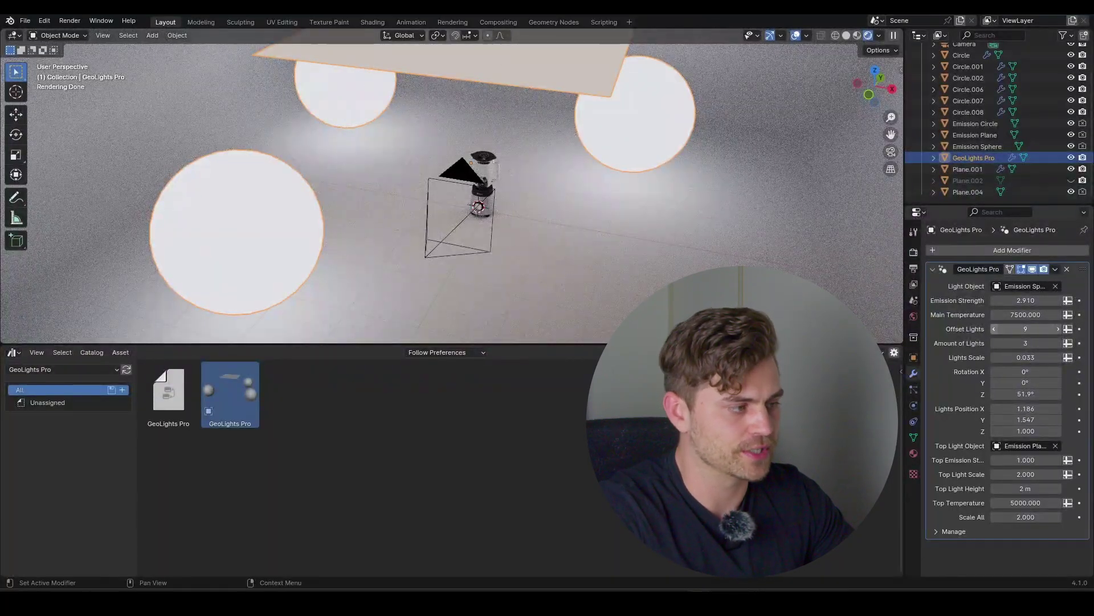
pyautogui.click(994, 329)
pyautogui.moveTo(1017, 420); pyautogui.dragTo(1025, 420)
pyautogui.scroll(-3, 492, 198)
pyautogui.moveTo(493, 199); pyautogui.dragTo(515, 123, button='middle')
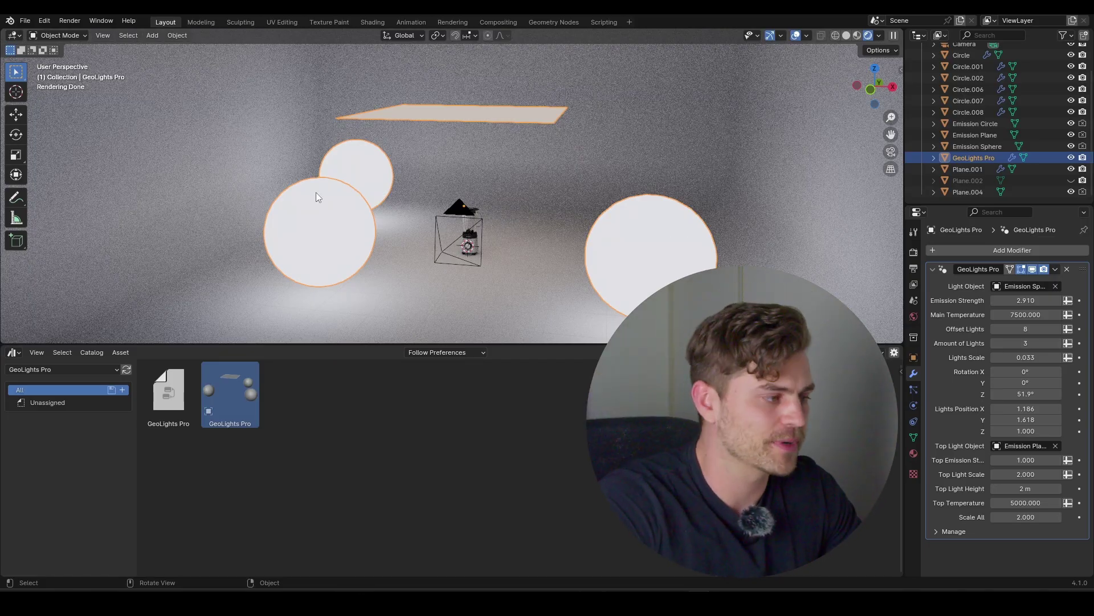
pyautogui.press('KP_0')
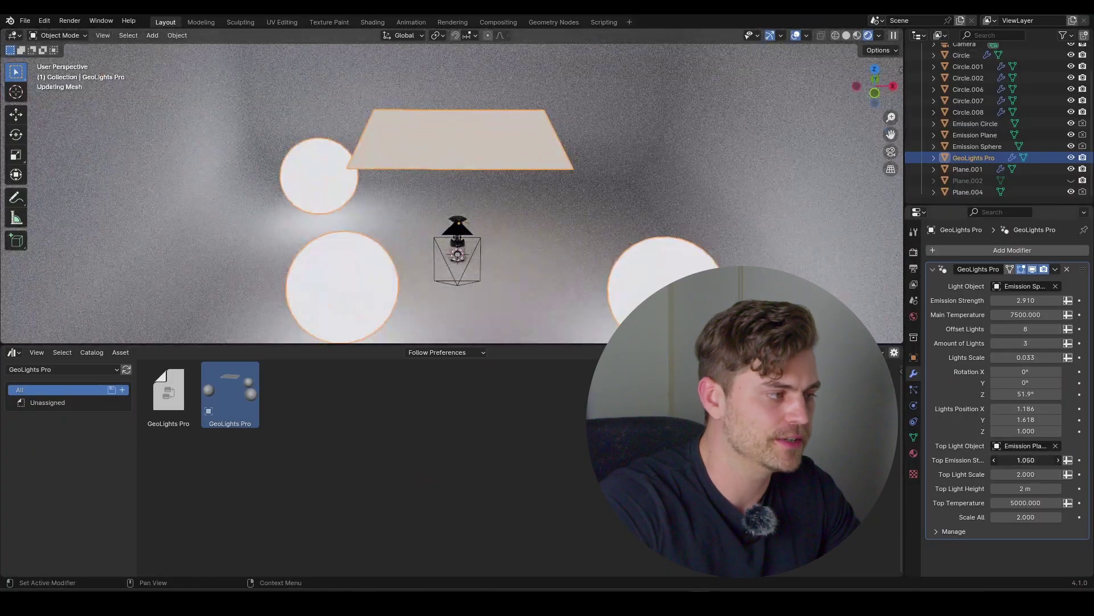
# Step: Set the rig's top light to an emission strength of 10.950 and a temperature of 7500
pyautogui.moveTo(1026, 460); pyautogui.dragTo(1089, 460)
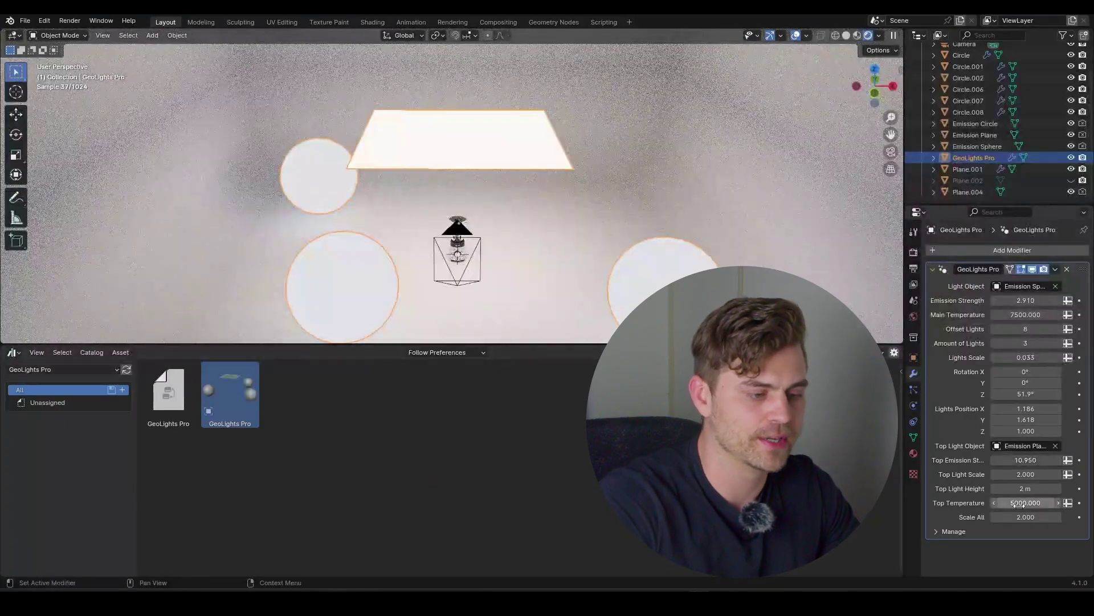
pyautogui.click(1020, 504)
pyautogui.write('7500')
pyautogui.press('Return')
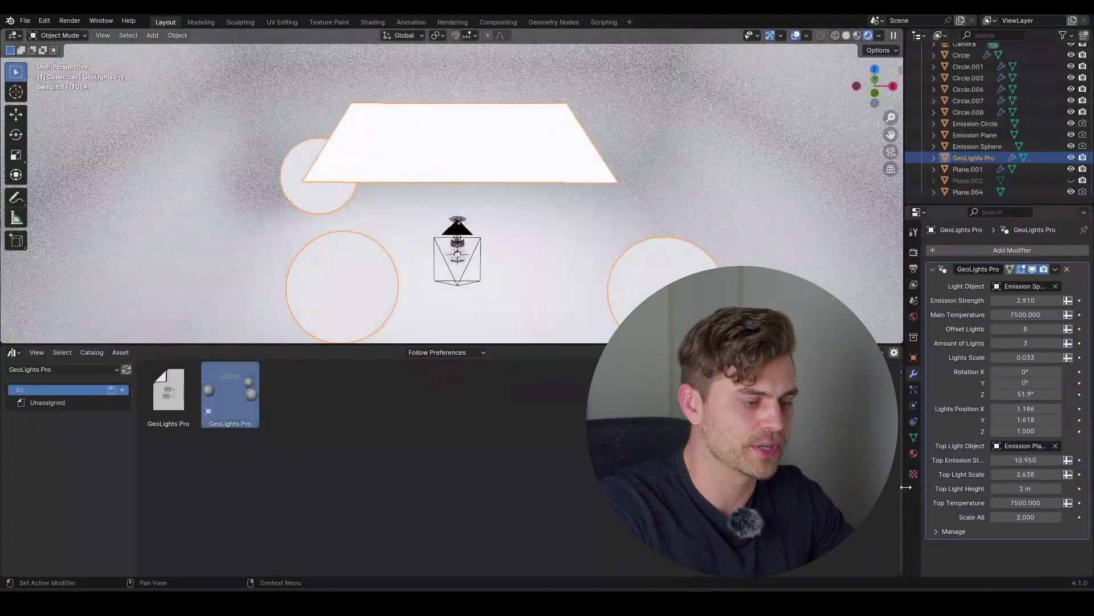
# Step: Set the top light's scale to 2.435 and its height to 1.44 m, judging it through the camera
pyautogui.moveTo(1026, 474)
pyautogui.mouseDown()
pyautogui.moveTo(1060, 474)
pyautogui.moveTo(1014, 474)
pyautogui.moveTo(1035, 474)
pyautogui.mouseUp()
pyautogui.press('KP_0')
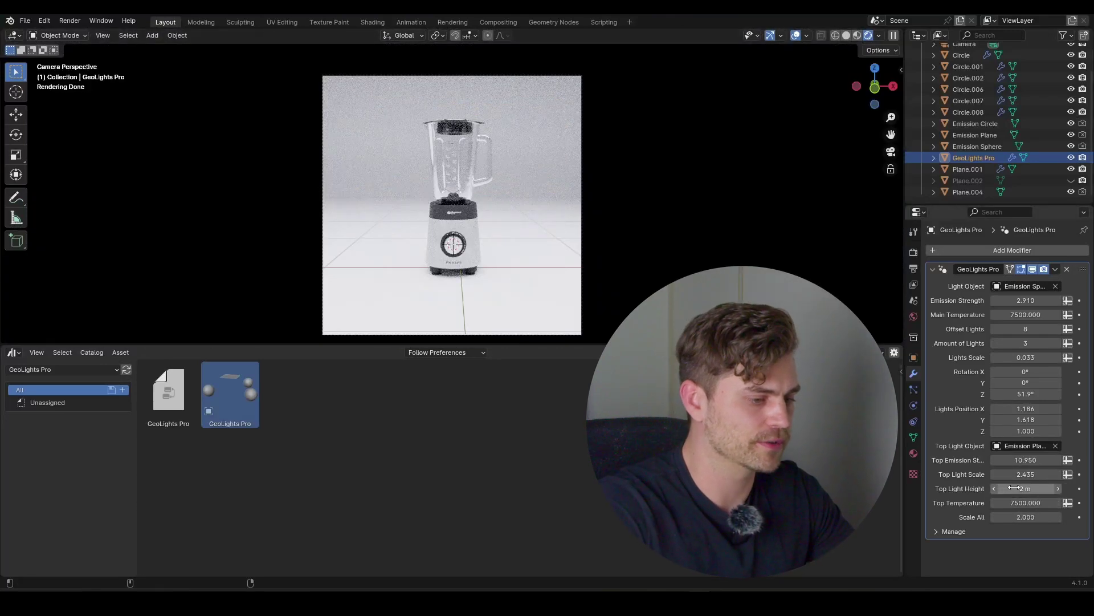
pyautogui.moveTo(1026, 488)
pyautogui.mouseDown()
pyautogui.moveTo(983, 489)
pyautogui.moveTo(1013, 489)
pyautogui.mouseUp()
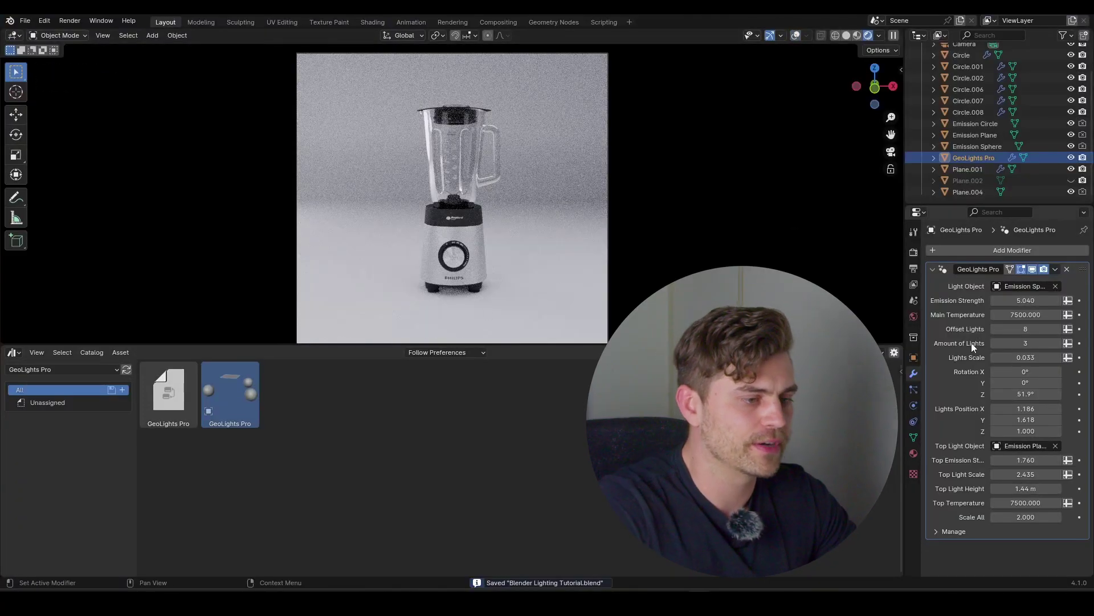
# Step: Set the rig's Offset Lights to 11, the lights' Z rotation to 45.9° and the Amount of Lights to 4
pyautogui.click(1058, 328)
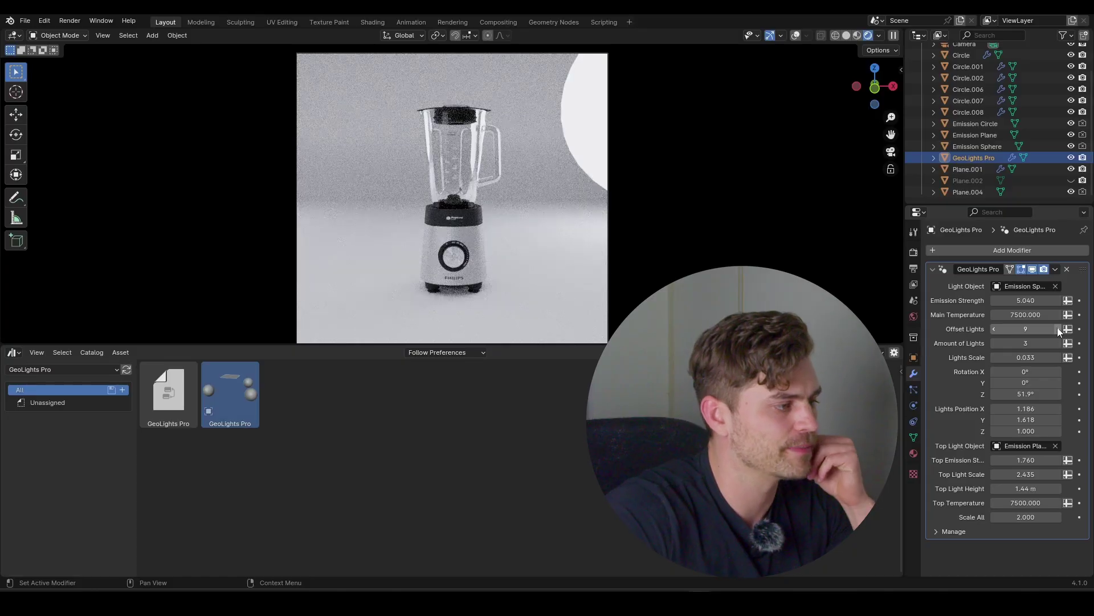
pyautogui.moveTo(1026, 394); pyautogui.dragTo(999, 394)
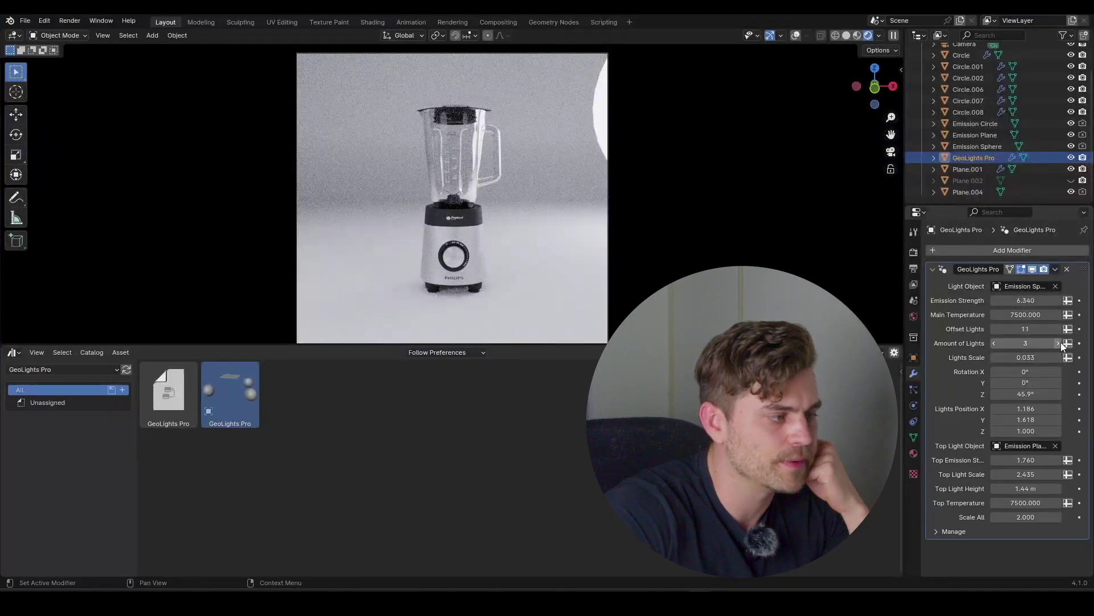
pyautogui.click(1060, 343)
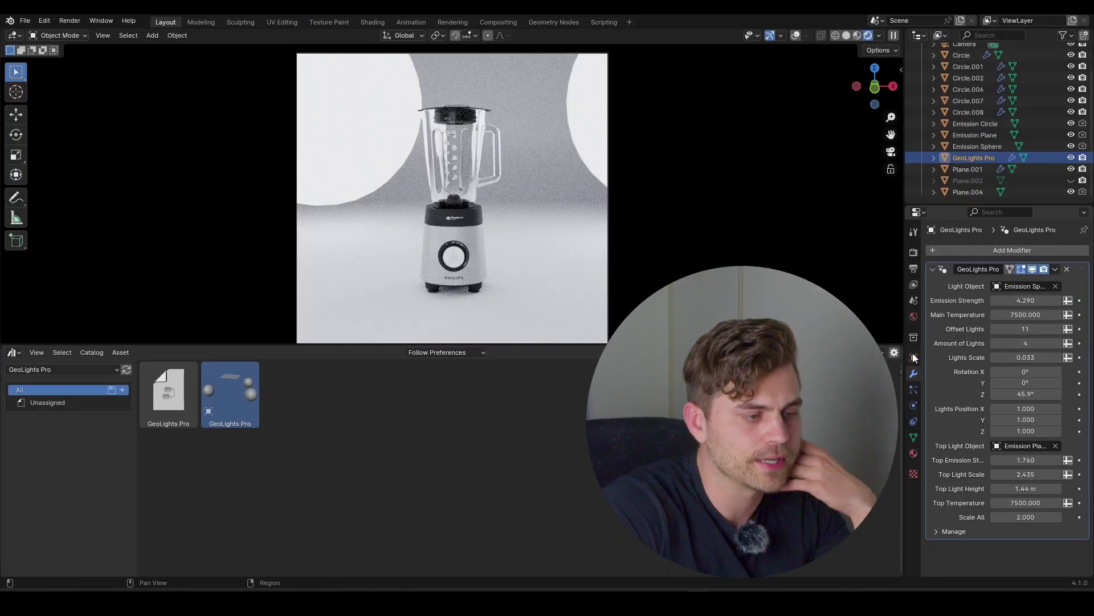
# Step: Turn off the GeoLights Pro rig's Camera ray visibility and return to its modifier settings
pyautogui.click(914, 358)
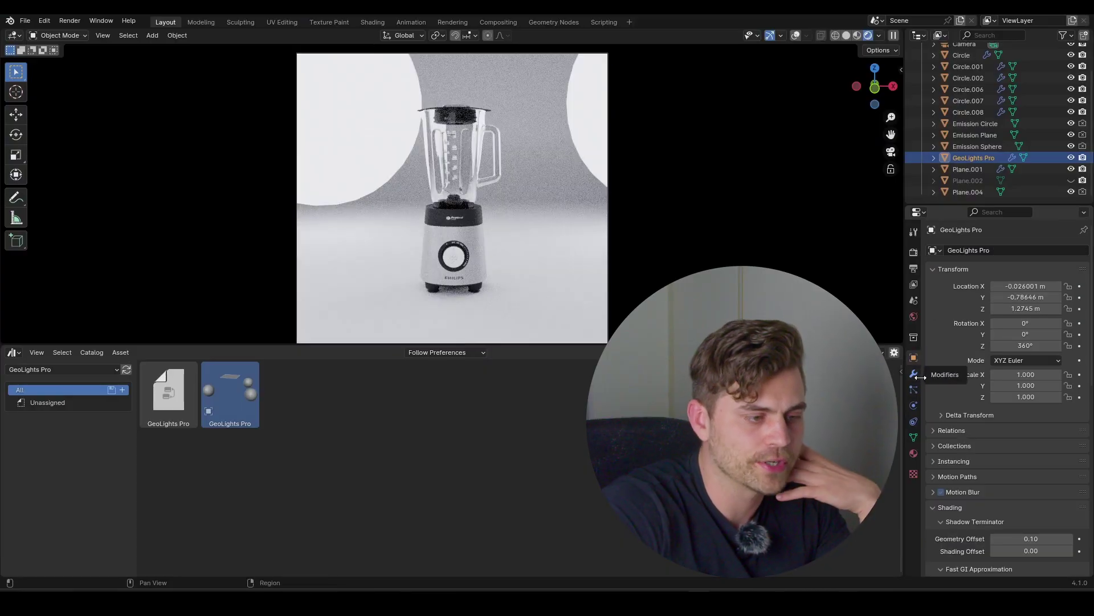
pyautogui.scroll(-15, 956, 439)
pyautogui.scroll(-3, 965, 474)
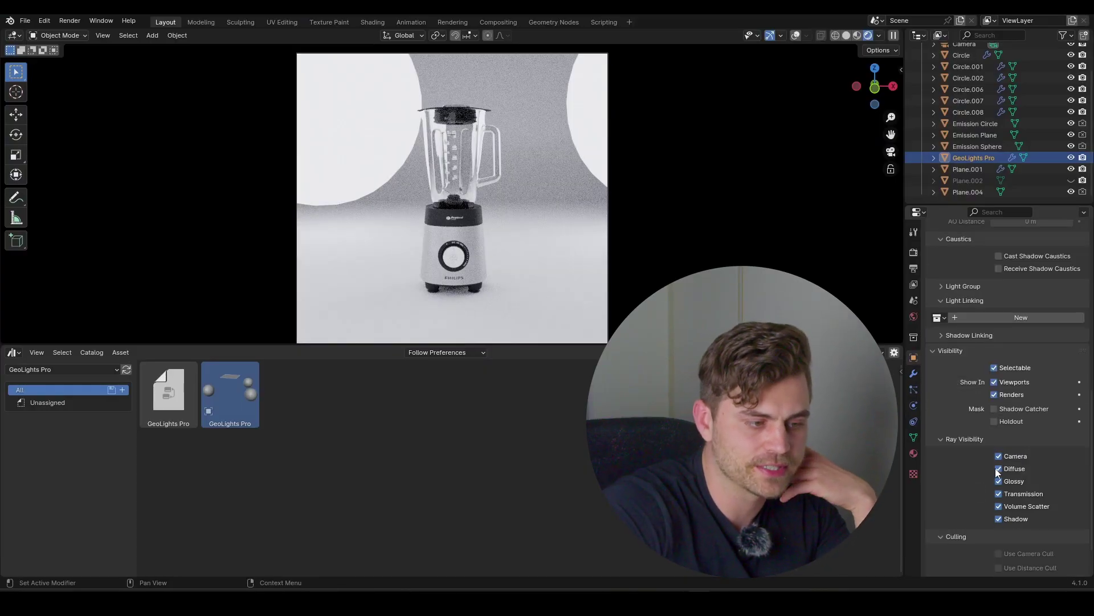
pyautogui.click(998, 456)
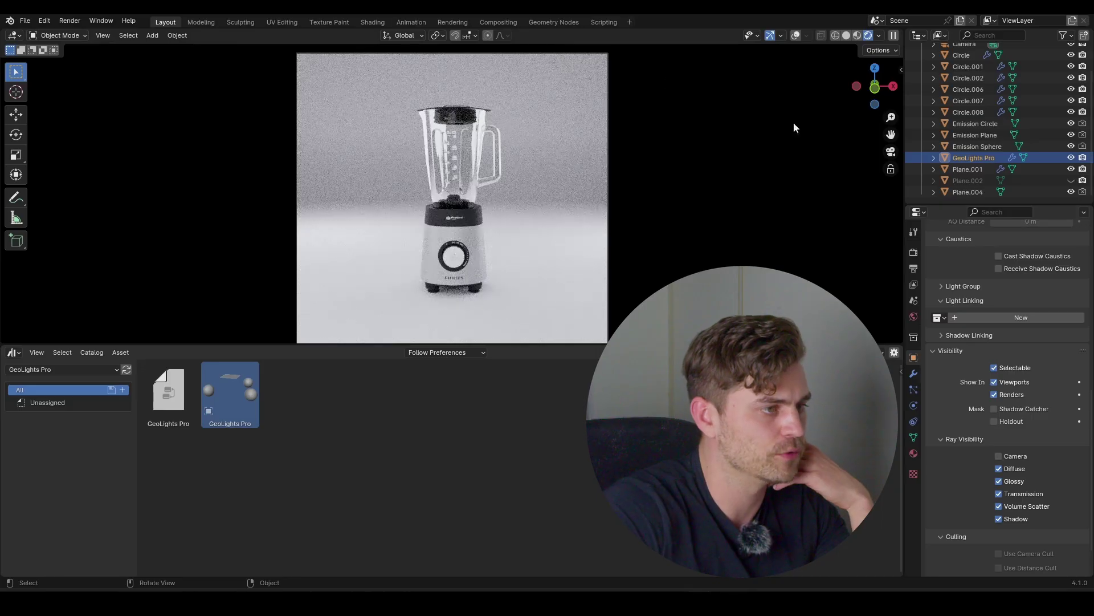
pyautogui.scroll(-2, 452, 150)
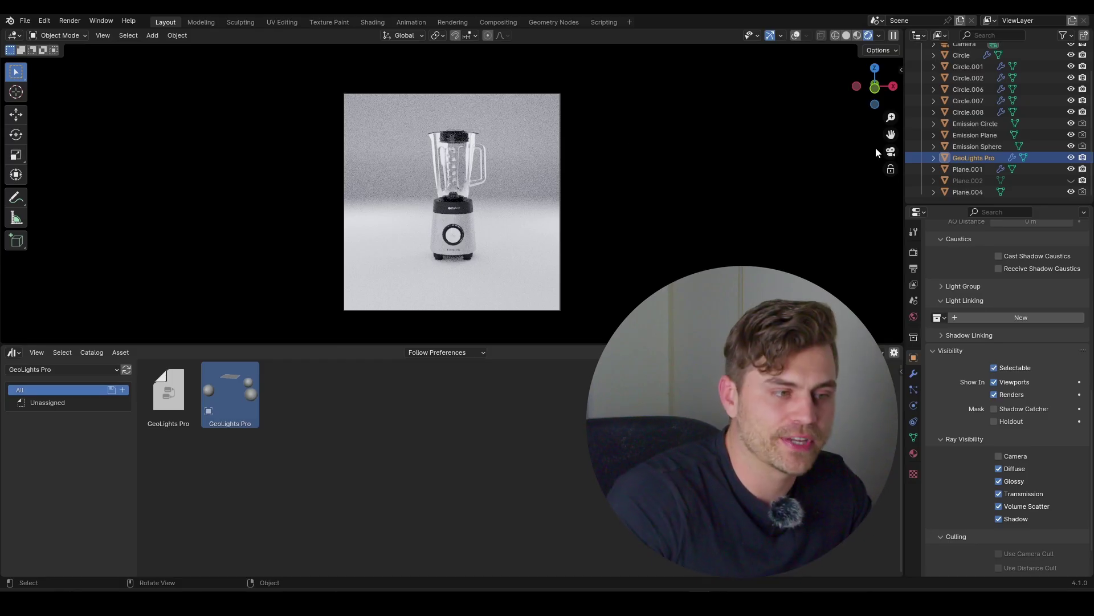
pyautogui.click(914, 373)
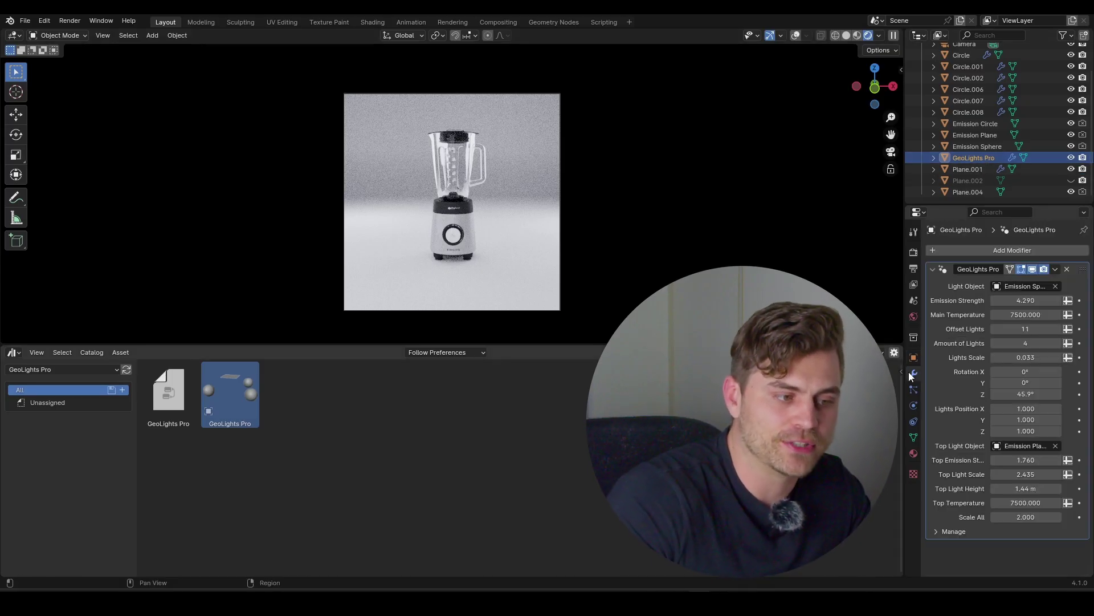